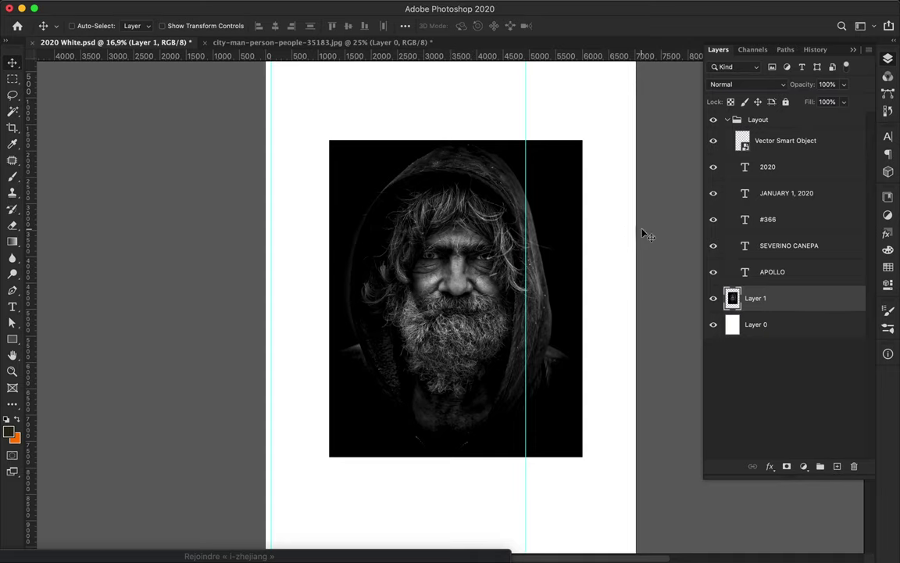
# - Draw a full-canvas black rectangle and place it beneath the portrait layer
pyautogui.press('u')
pyautogui.scroll(-2, 579, 169)
pyautogui.moveTo(302, 97); pyautogui.dragTo(599, 517)
pyautogui.press('F7')
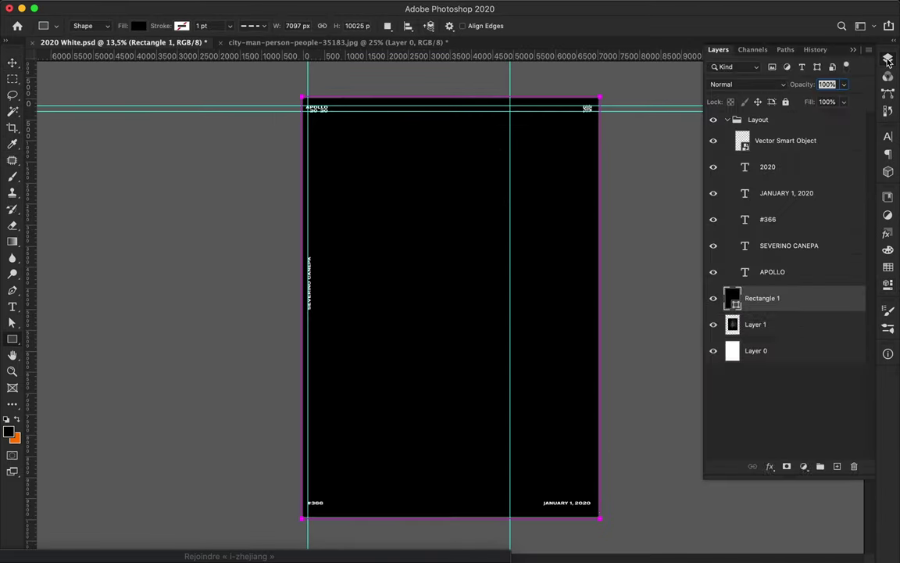
pyautogui.moveTo(750, 296); pyautogui.dragTo(784, 344)
pyautogui.scroll(3, 538, 231)
pyautogui.scroll(-2, 538, 231)
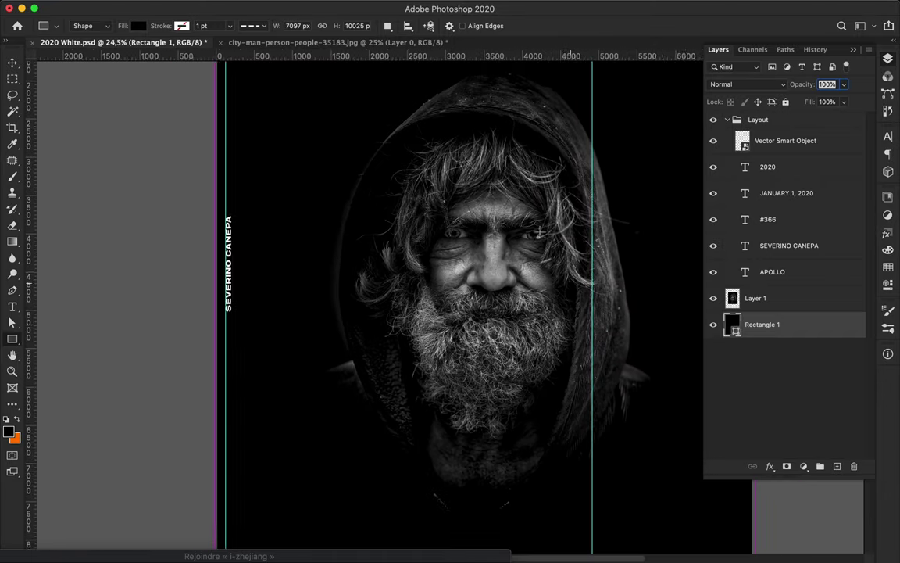
# - Hide the black rectangle and rasterize both the rectangle and the portrait layer
pyautogui.press('e')
pyautogui.click(328, 165)
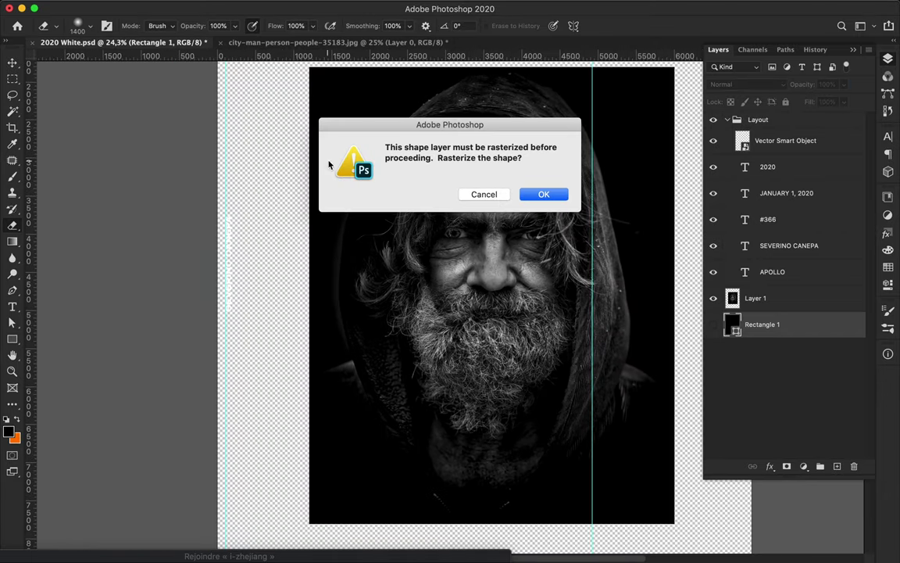
pyautogui.click(543, 195)
pyautogui.click(750, 298)
pyautogui.rightClick(783, 298)
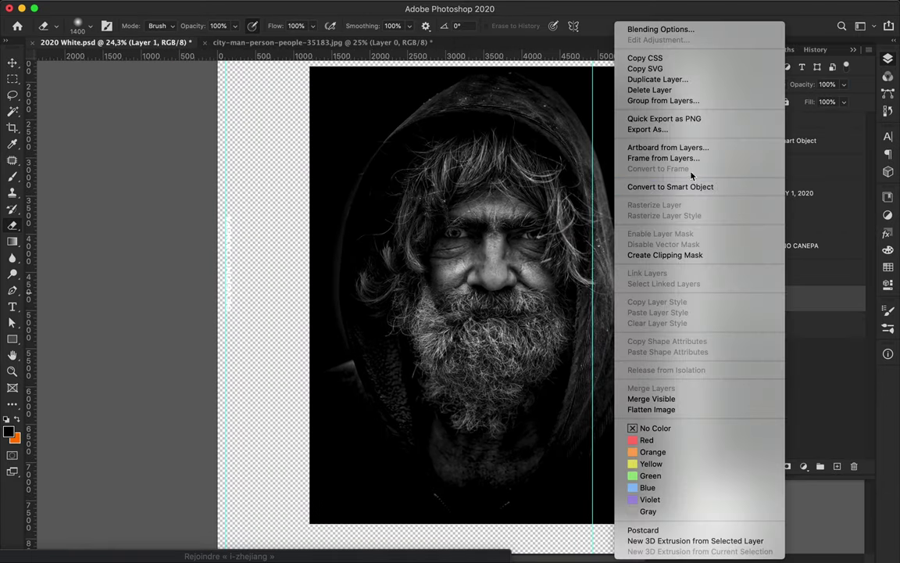
pyautogui.click(672, 185)
pyautogui.rightClick(798, 298)
pyautogui.click(725, 232)
# - Soft-erase the portrait's corners and edges, undoing part of the left-edge erasing
pyautogui.scroll(-1, 336, 168)
pyautogui.scroll(-2, 321, 180)
pyautogui.moveTo(382, 104)
pyautogui.mouseDown()
pyautogui.moveTo(376, 88)
pyautogui.moveTo(367, 111)
pyautogui.mouseUp()
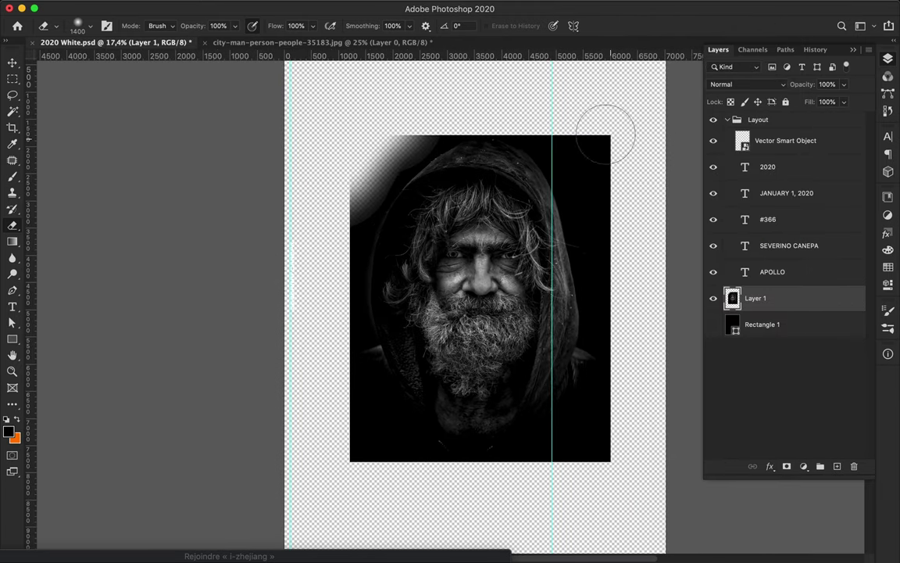
pyautogui.moveTo(627, 138); pyautogui.dragTo(594, 105)
pyautogui.moveTo(617, 343)
pyautogui.mouseDown()
pyautogui.moveTo(655, 415)
pyautogui.moveTo(492, 475)
pyautogui.mouseUp()
pyautogui.moveTo(376, 457)
pyautogui.mouseDown()
pyautogui.moveTo(315, 418)
pyautogui.moveTo(316, 149)
pyautogui.moveTo(336, 183)
pyautogui.mouseUp()
pyautogui.hotkey('ctrl', 'z')
# - Show the black background again and zoom in to inspect the faded portrait
pyautogui.press('v')
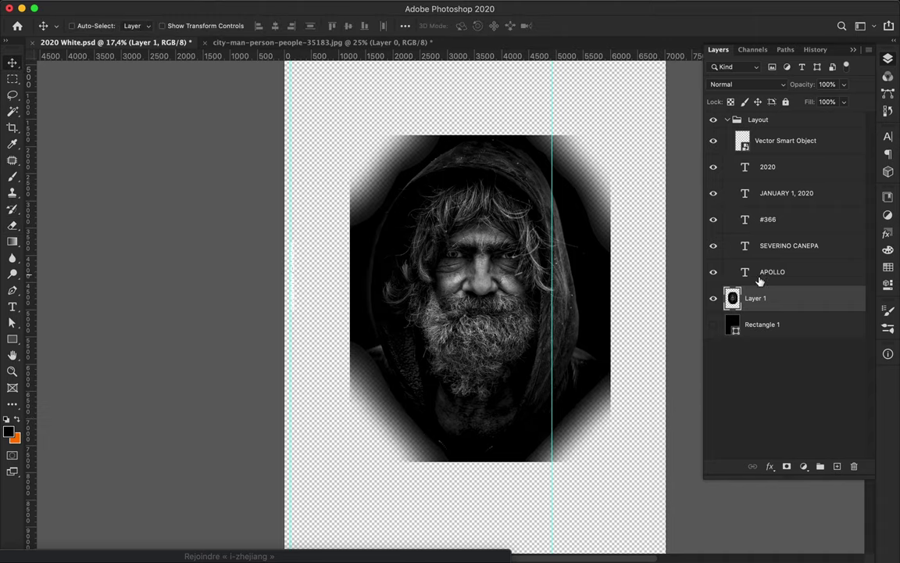
pyautogui.click(713, 325)
pyautogui.scroll(-2, 582, 165)
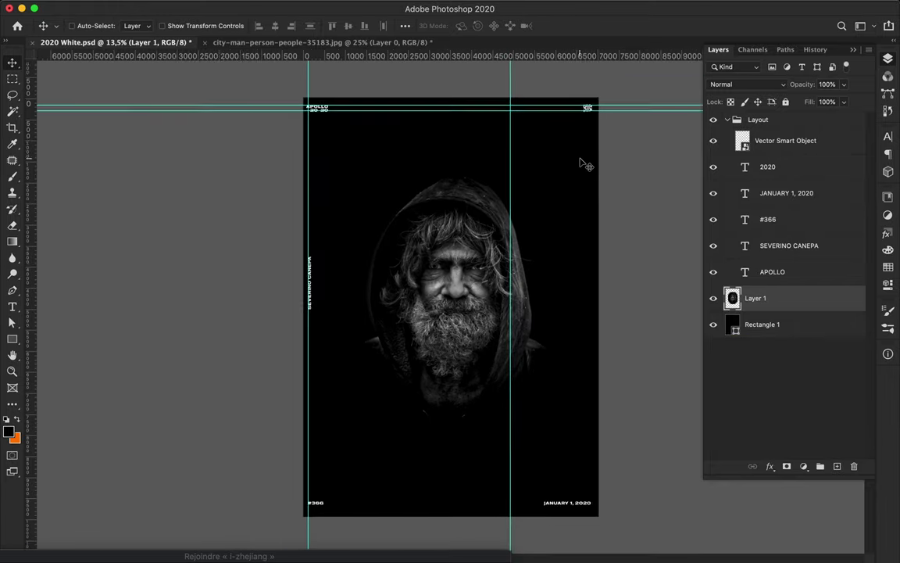
pyautogui.scroll(3, 469, 258)
pyautogui.scroll(4, 395, 336)
pyautogui.scroll(2, 357, 184)
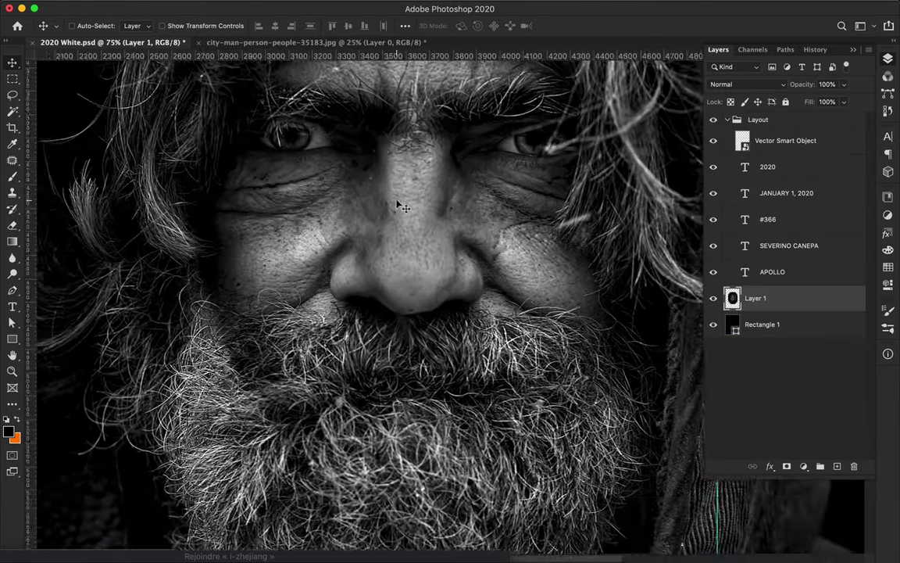
pyautogui.scroll(3, 356, 179)
pyautogui.scroll(-2, 467, 178)
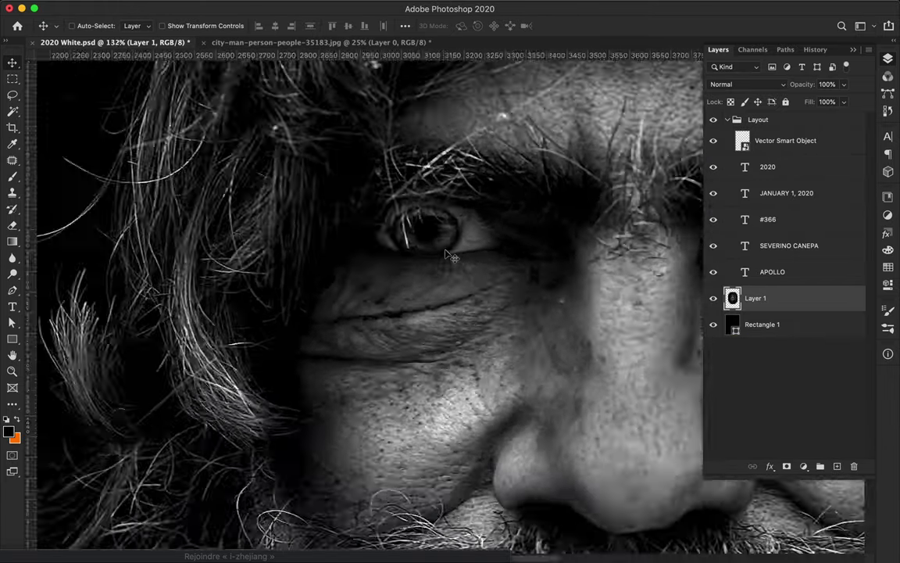
pyautogui.scroll(-2, 453, 238)
pyautogui.scroll(-1, 452, 241)
pyautogui.scroll(-2, 422, 233)
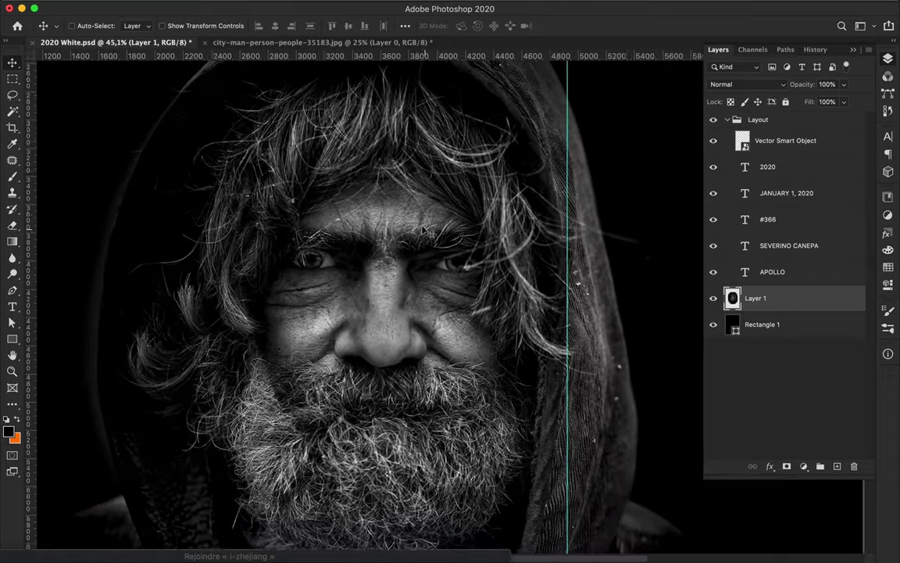
pyautogui.scroll(-1, 437, 211)
pyautogui.scroll(-1, 453, 191)
pyautogui.scroll(-1, 469, 176)
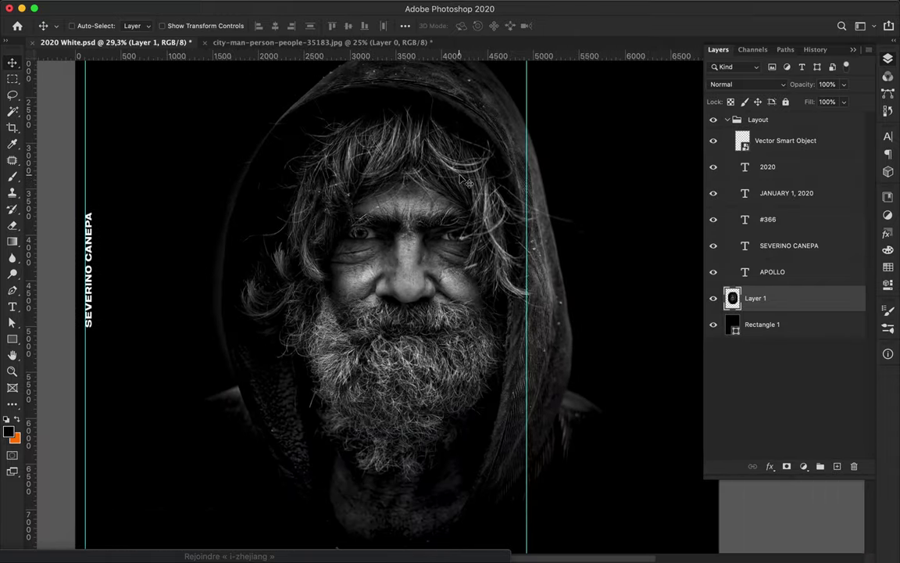
pyautogui.scroll(-1, 492, 148)
pyautogui.scroll(1, 506, 131)
pyautogui.scroll(-1, 505, 130)
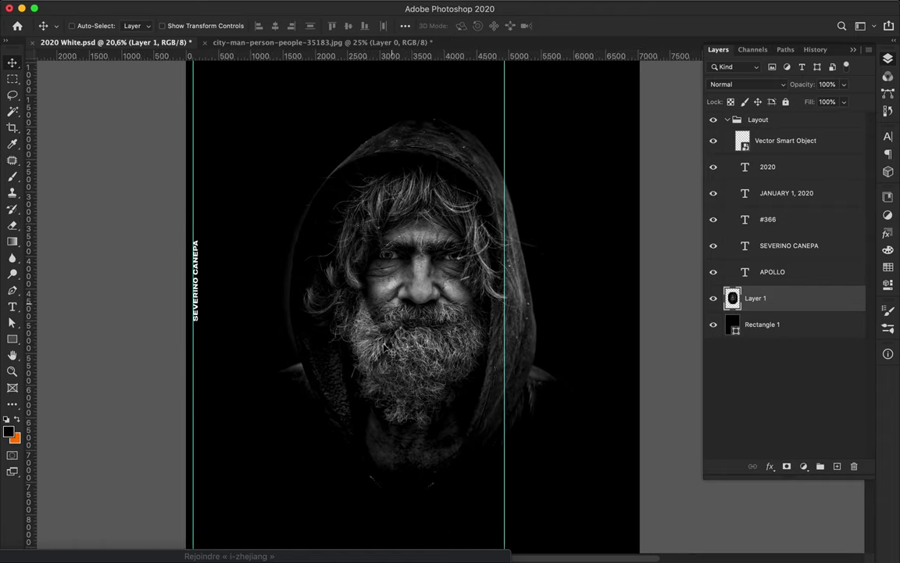
pyautogui.scroll(1, 430, 252)
# - Hide the background and try Magic Wand and Quick Selection on the dark area
pyautogui.click(712, 325)
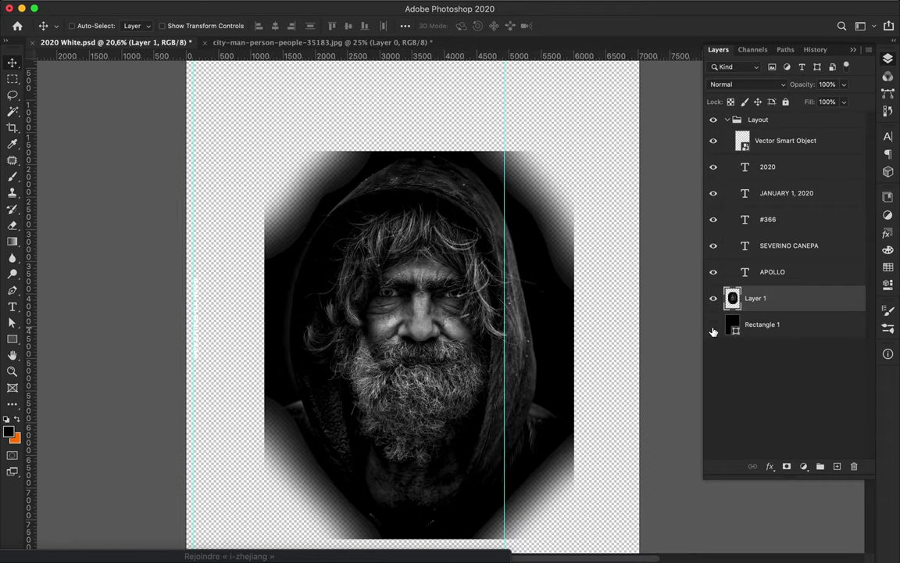
pyautogui.scroll(2, 602, 265)
pyautogui.press('w')
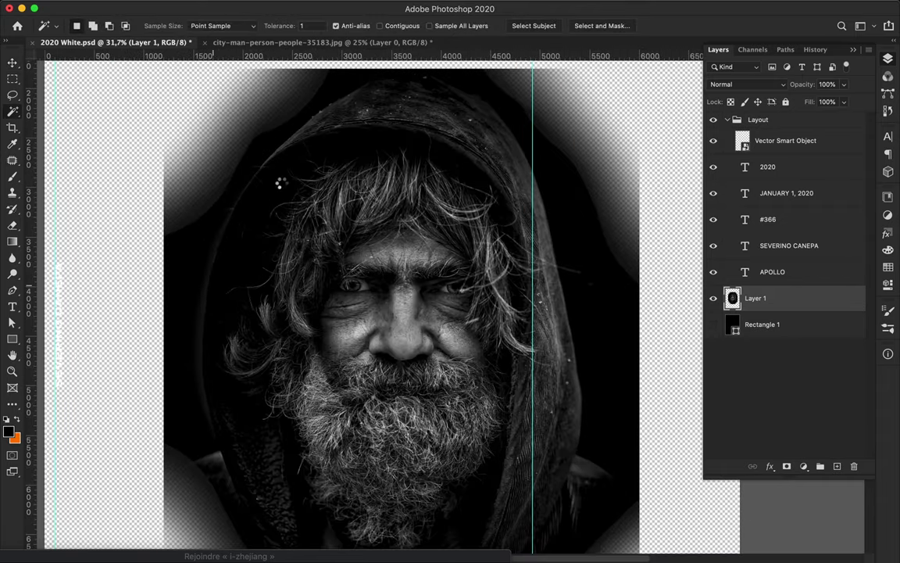
pyautogui.click(246, 173)
pyautogui.rightClick(12, 111)
pyautogui.click(62, 107)
pyautogui.hotkey('ctrl', 'd')
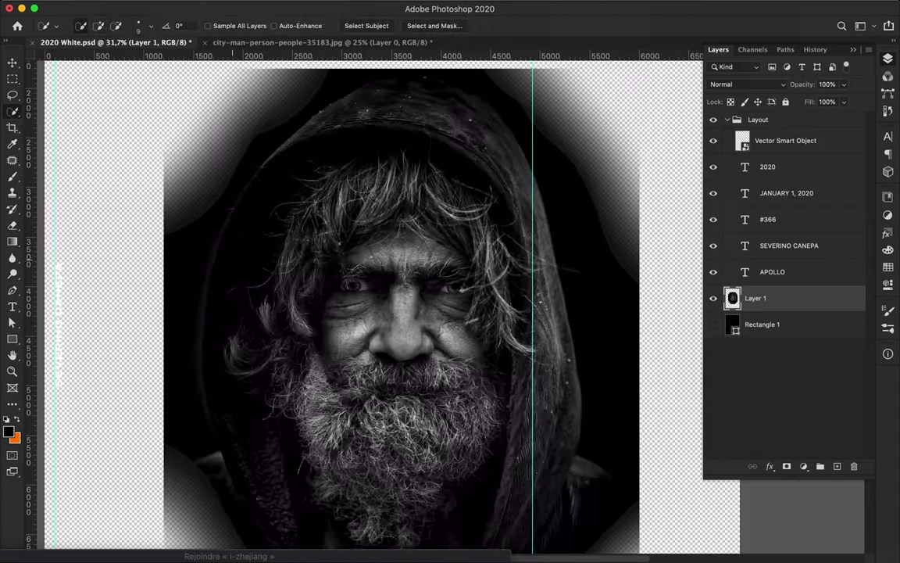
pyautogui.moveTo(235, 265); pyautogui.dragTo(241, 238)
# - Adjust the zoom and set up the Pen tool in Path mode
pyautogui.press('v')
pyautogui.scroll(2, 204, 408)
pyautogui.scroll(2, 204, 409)
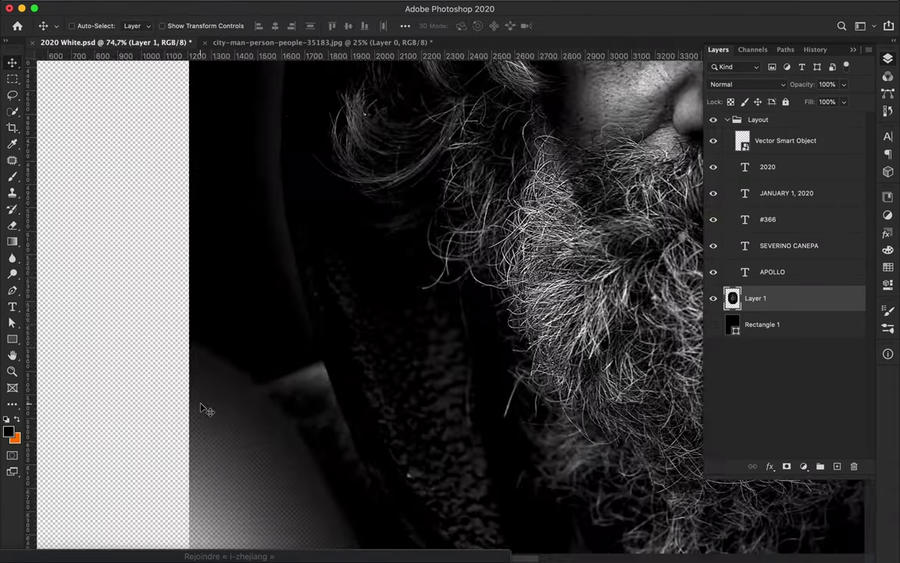
pyautogui.scroll(-2, 449, 283)
pyautogui.scroll(-3, 450, 283)
pyautogui.press('p')
pyautogui.click(92, 26)
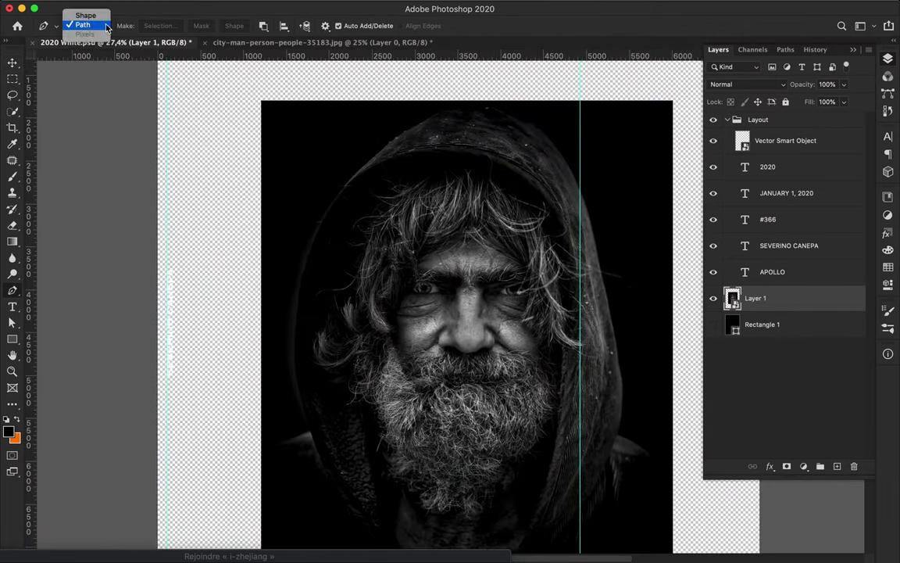
# - Set the Pen tool to Path mode and give the portrait layer a vector mask, removing the extra pixel mask
pyautogui.click(81, 26)
pyautogui.scroll(2, 452, 390)
pyautogui.click(786, 467)
pyautogui.click(786, 467)
pyautogui.moveTo(762, 303); pyautogui.dragTo(764, 314)
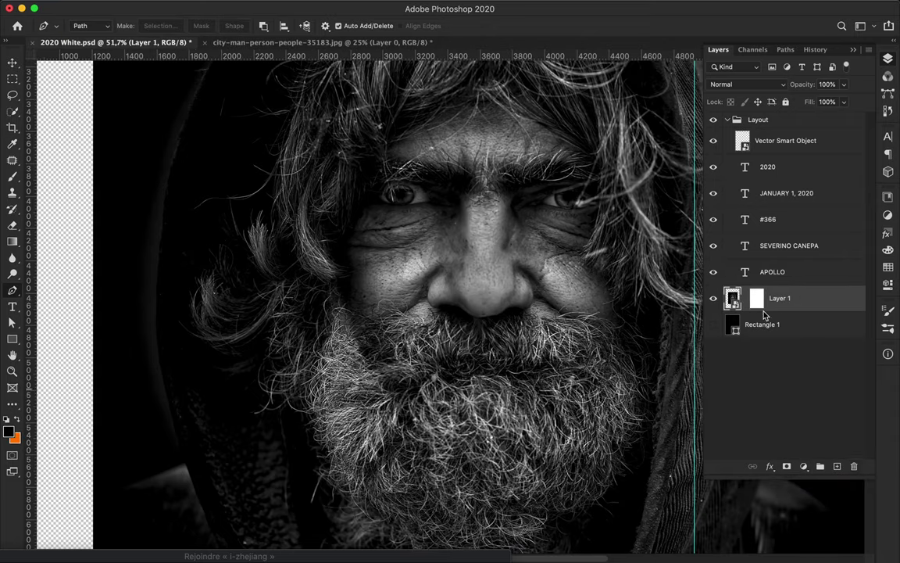
# - Start the mask path with anchors at the hood's lower edge and corner, undoing one misplaced curve
pyautogui.scroll(1, 291, 348)
pyautogui.scroll(2, 322, 386)
pyautogui.scroll(1, 271, 364)
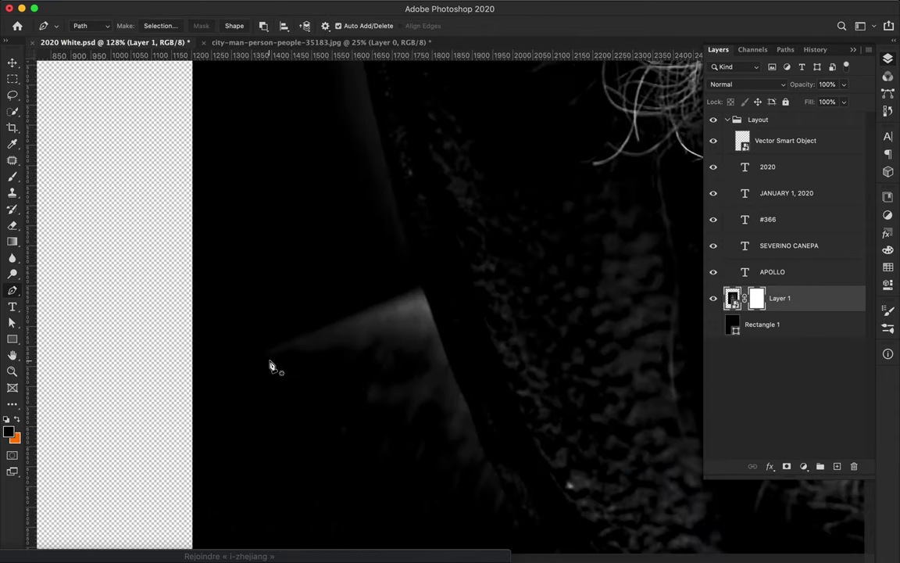
pyautogui.scroll(1, 185, 383)
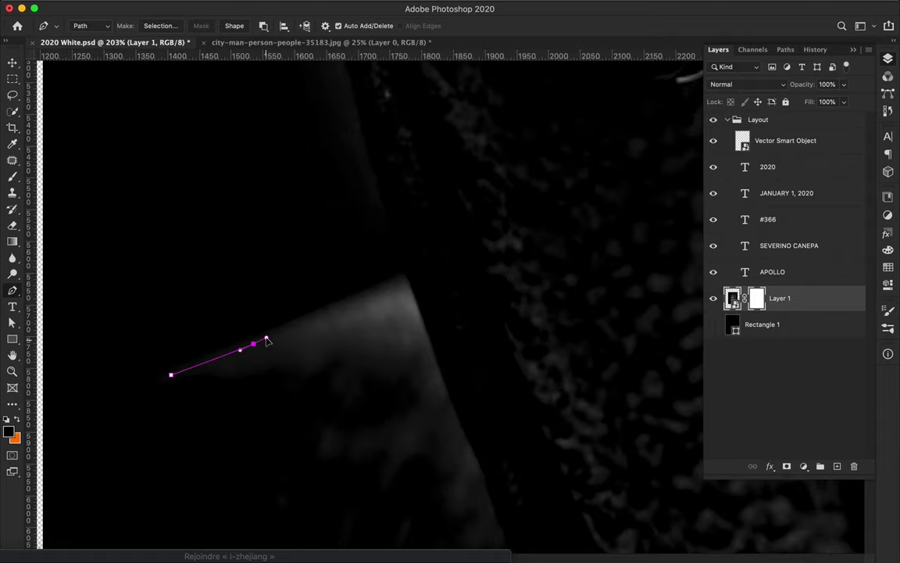
pyautogui.click(412, 280)
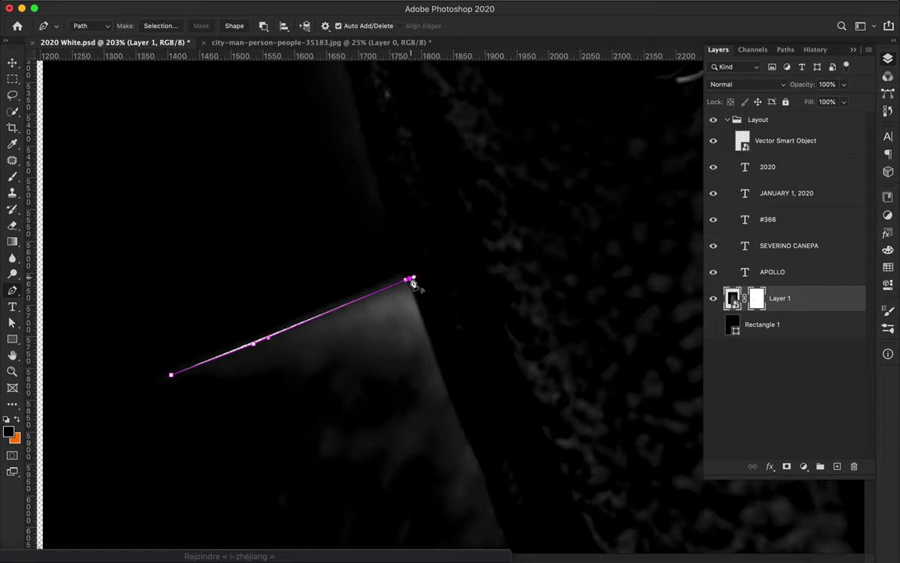
pyautogui.scroll(1, 401, 246)
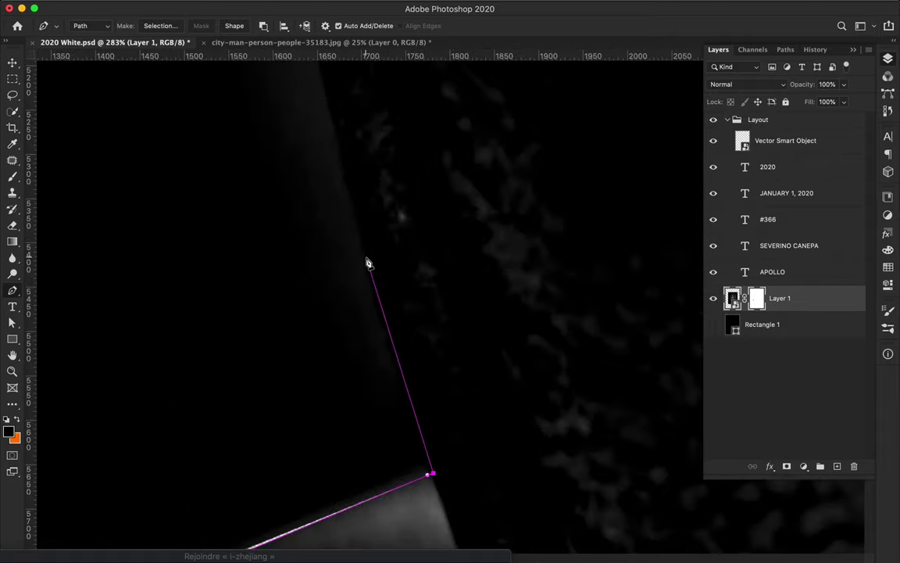
pyautogui.click(365, 256)
pyautogui.click(349, 212)
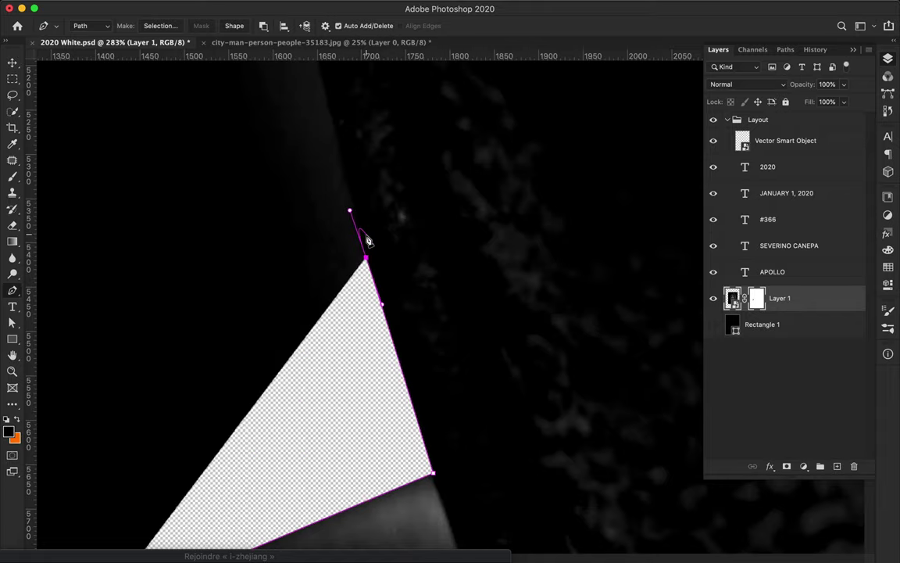
pyautogui.scroll(3, 346, 188)
pyautogui.scroll(-1, 342, 181)
pyautogui.scroll(-1, 371, 149)
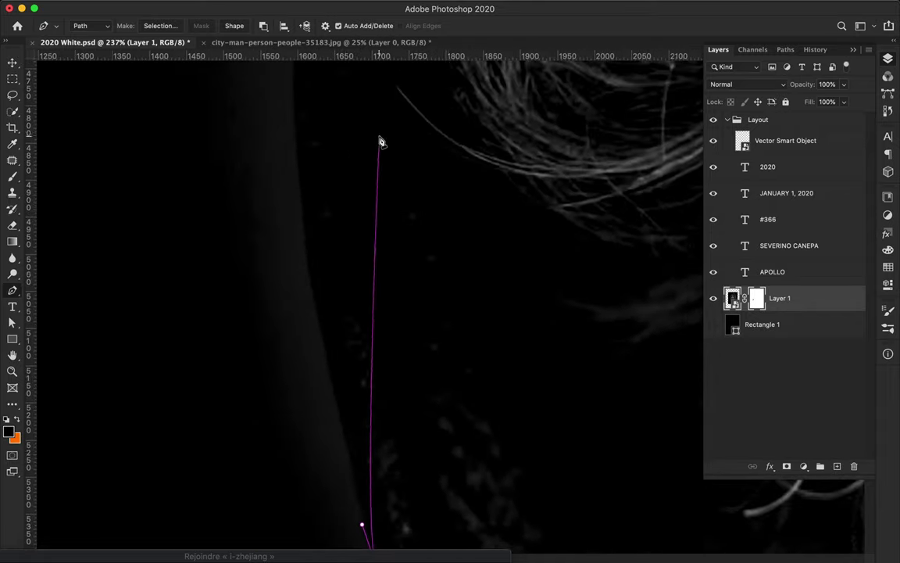
pyautogui.scroll(-2, 382, 140)
pyautogui.scroll(-1, 406, 113)
pyautogui.scroll(-1, 368, 201)
pyautogui.scroll(-1, 376, 190)
pyautogui.scroll(-1, 376, 191)
pyautogui.scroll(-1, 376, 192)
pyautogui.scroll(7, 376, 192)
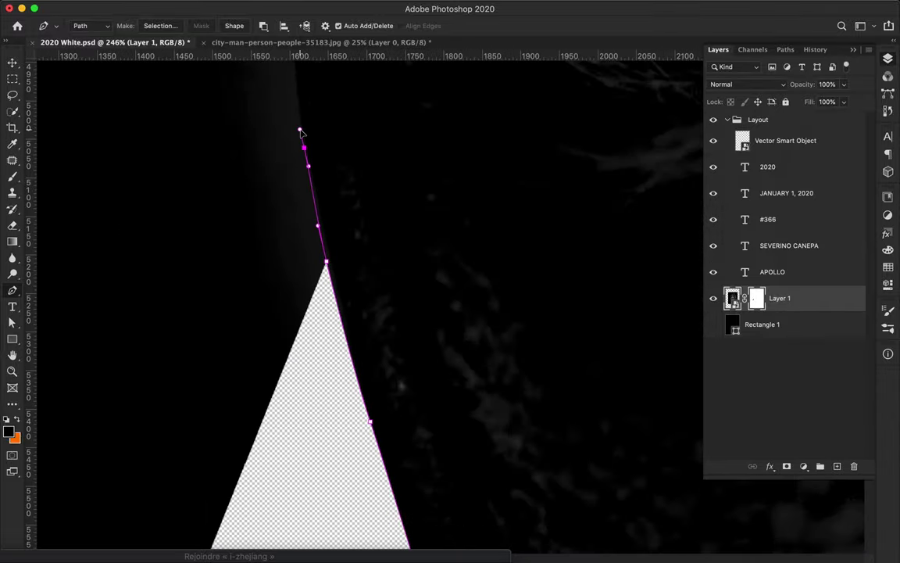
pyautogui.scroll(3, 302, 132)
pyautogui.moveTo(270, 192); pyautogui.dragTo(268, 158)
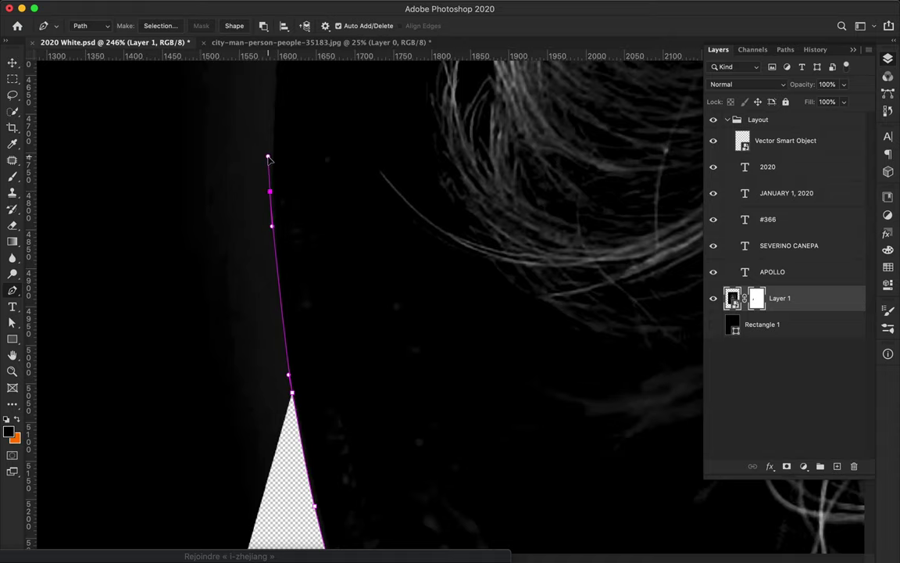
pyautogui.press('cmd+z')
pyautogui.scroll(-1, 267, 158)
pyautogui.scroll(5, 246, 158)
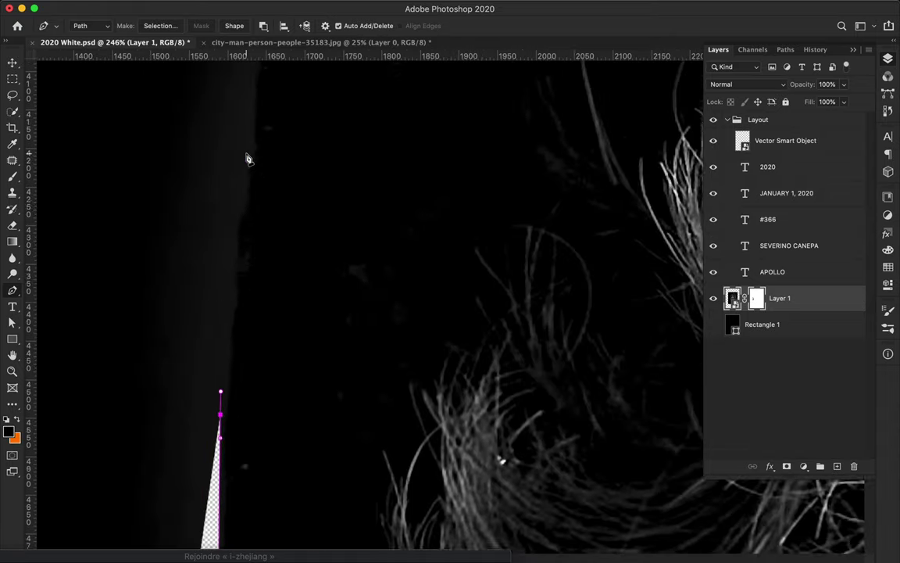
pyautogui.hscroll(2, 245, 158)
pyautogui.scroll(-6, 247, 159)
pyautogui.hscroll(-1, 247, 159)
# - Extend the path upward along the hood's left edge with clicked and curved anchors
pyautogui.click(224, 309)
pyautogui.moveTo(228, 233); pyautogui.dragTo(235, 224)
pyautogui.moveTo(234, 179); pyautogui.dragTo(238, 167)
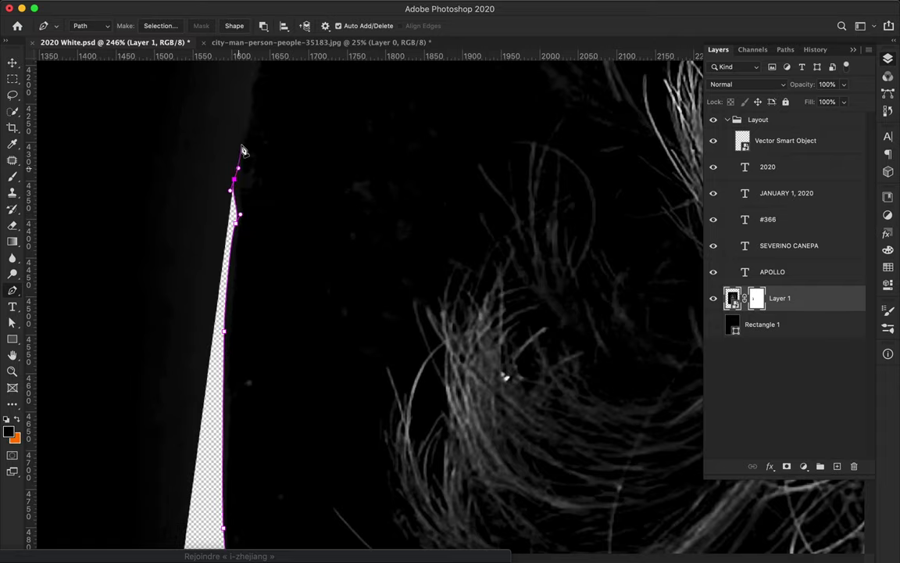
pyautogui.scroll(6, 203, 259)
pyautogui.hscroll(1, 203, 259)
pyautogui.moveTo(208, 271); pyautogui.dragTo(211, 261)
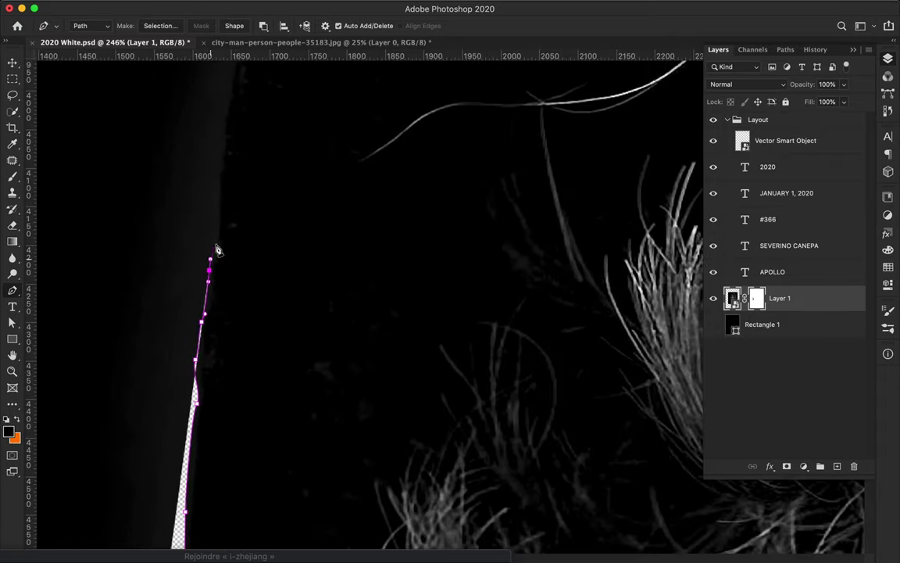
pyautogui.click(223, 169)
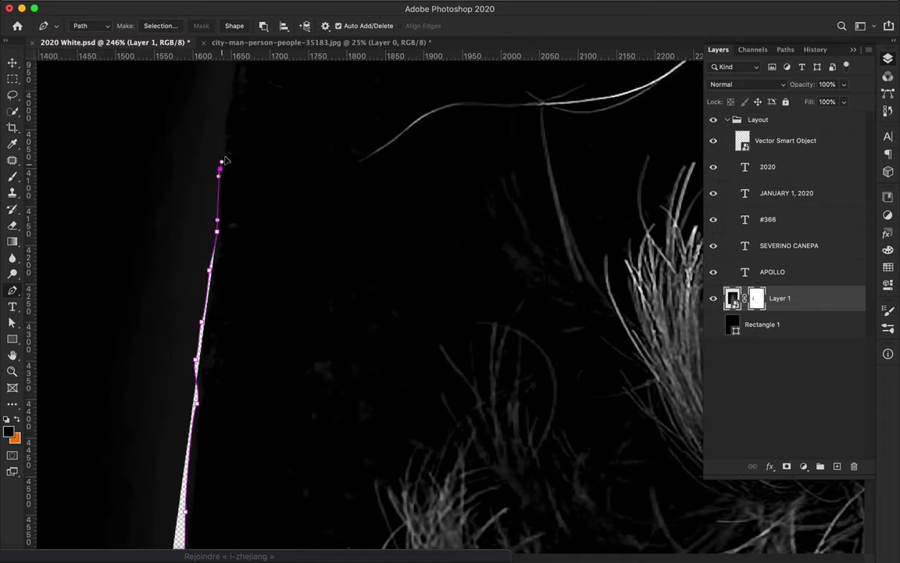
pyautogui.scroll(4, 222, 196)
pyautogui.hscroll(1, 222, 195)
pyautogui.click(233, 129)
pyautogui.scroll(5, 238, 132)
pyautogui.hscroll(1, 238, 131)
pyautogui.click(226, 136)
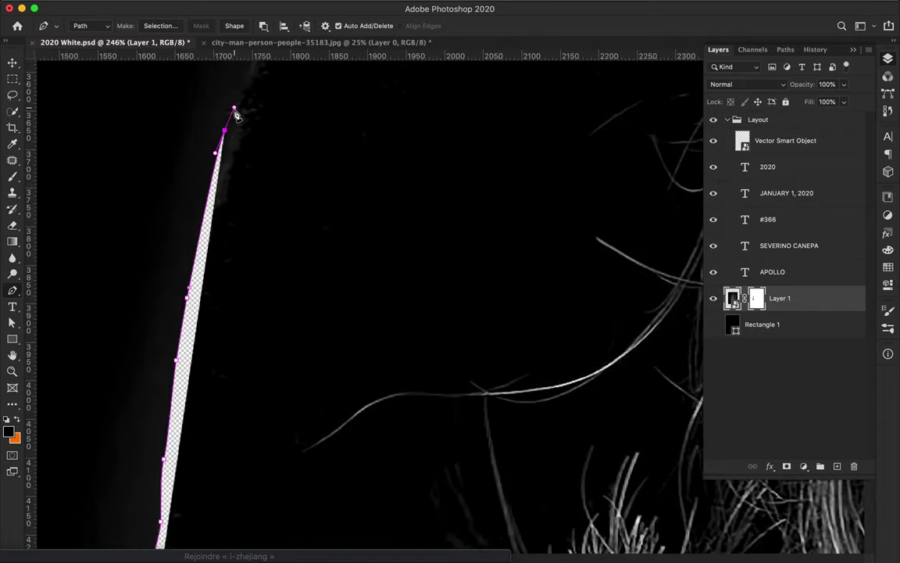
pyautogui.scroll(4, 235, 110)
pyautogui.hscroll(1, 235, 111)
pyautogui.click(244, 133)
pyautogui.scroll(5, 262, 156)
pyautogui.hscroll(1, 262, 156)
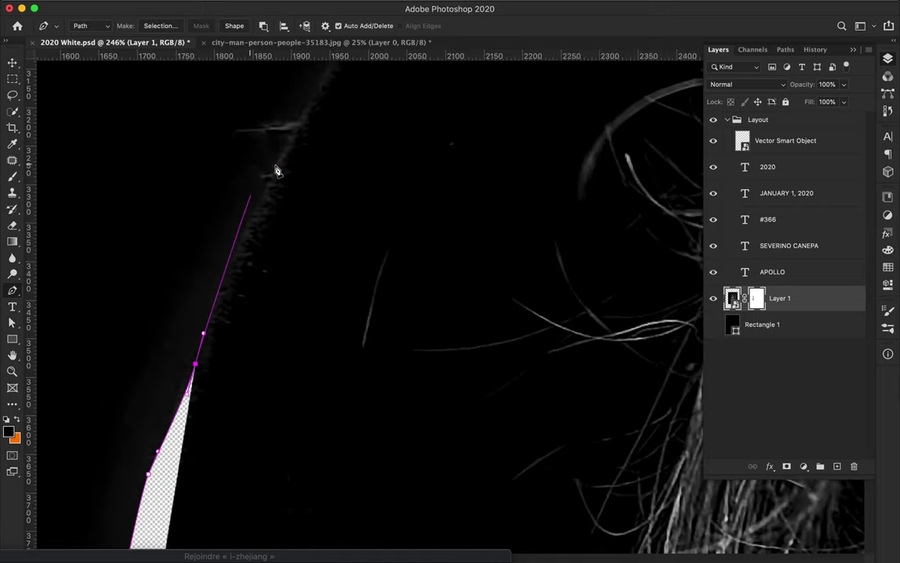
pyautogui.click(285, 150)
pyautogui.scroll(6, 298, 136)
pyautogui.hscroll(2, 298, 137)
# - Continue the trace with curved anchors toward the hood's upper edge
pyautogui.moveTo(301, 208); pyautogui.dragTo(327, 171)
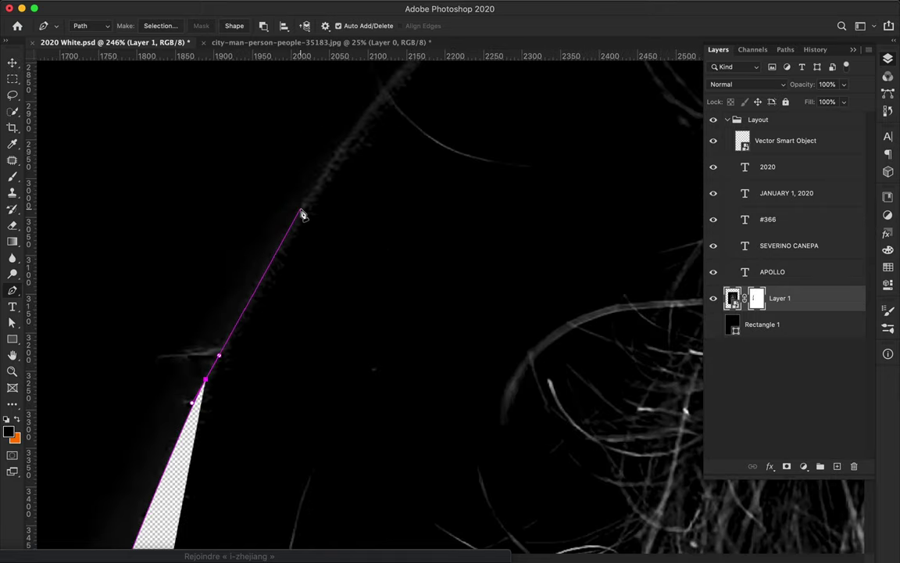
pyautogui.scroll(5, 328, 172)
pyautogui.hscroll(2, 327, 172)
pyautogui.moveTo(327, 225); pyautogui.dragTo(343, 204)
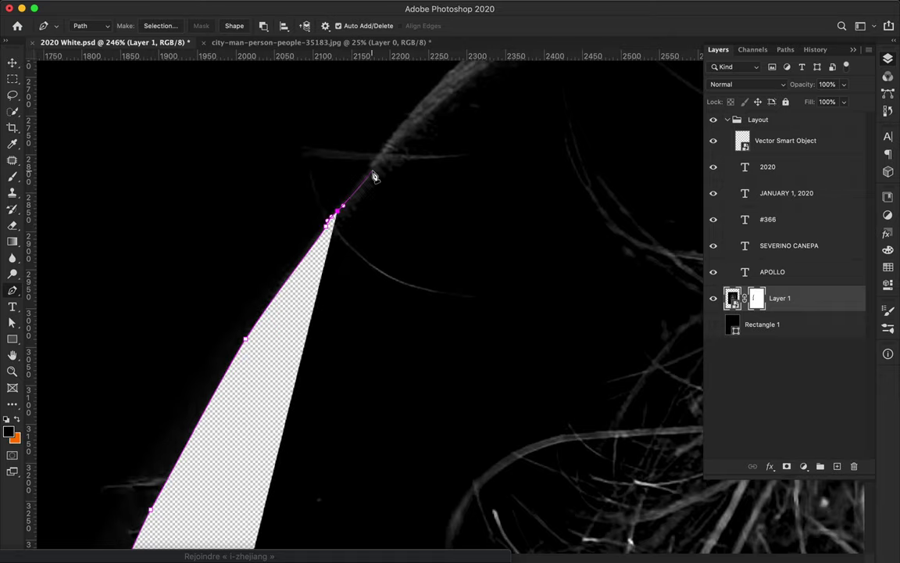
pyautogui.moveTo(373, 167); pyautogui.dragTo(375, 162)
pyautogui.click(404, 126)
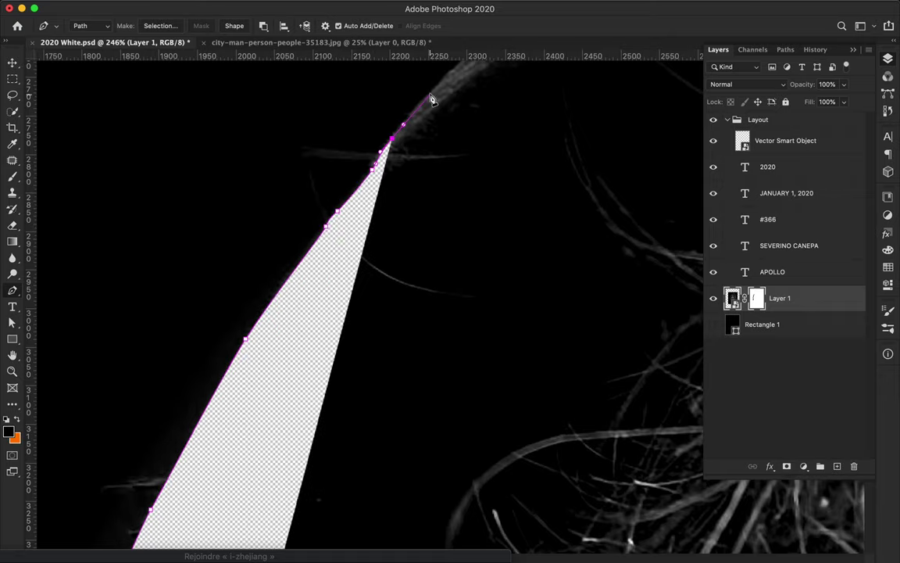
pyautogui.moveTo(435, 98); pyautogui.dragTo(440, 87)
pyautogui.scroll(3, 407, 141)
pyautogui.hscroll(2, 406, 141)
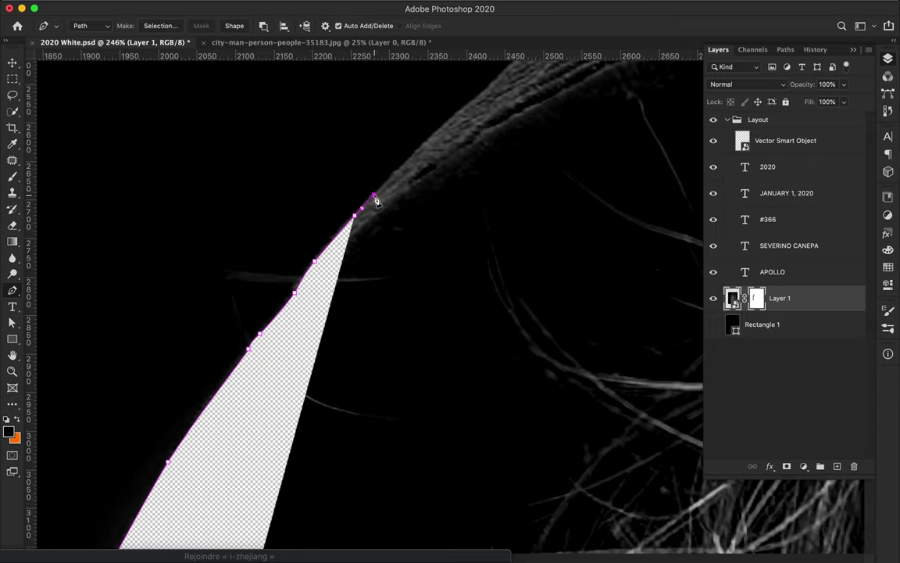
pyautogui.scroll(2, 378, 192)
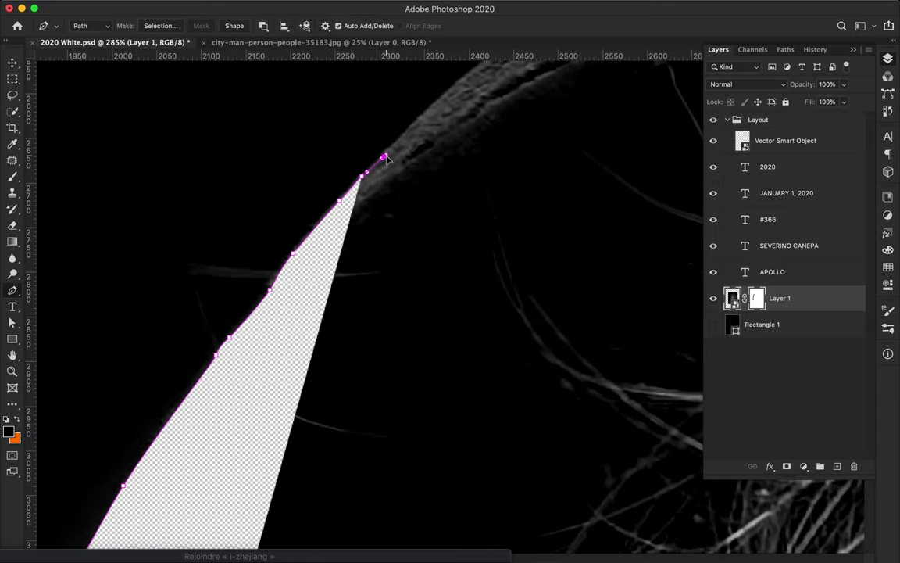
pyautogui.click(385, 157)
pyautogui.click(390, 150)
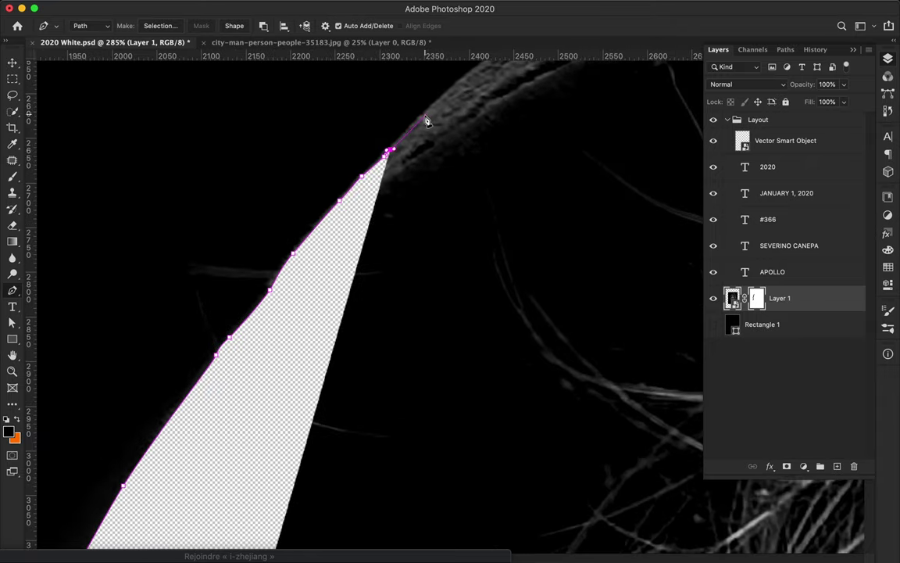
pyautogui.scroll(5, 424, 117)
pyautogui.hscroll(5, 424, 118)
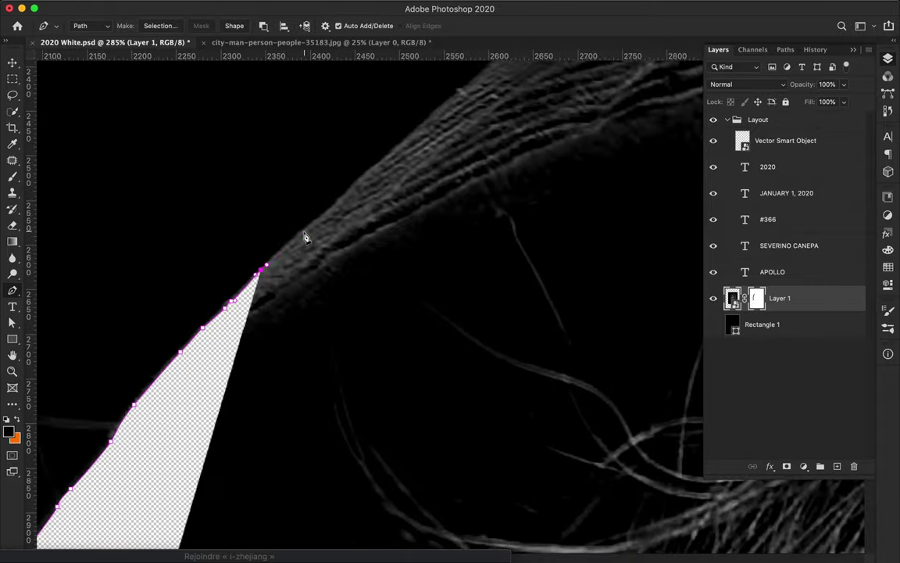
pyautogui.click(304, 231)
pyautogui.click(334, 206)
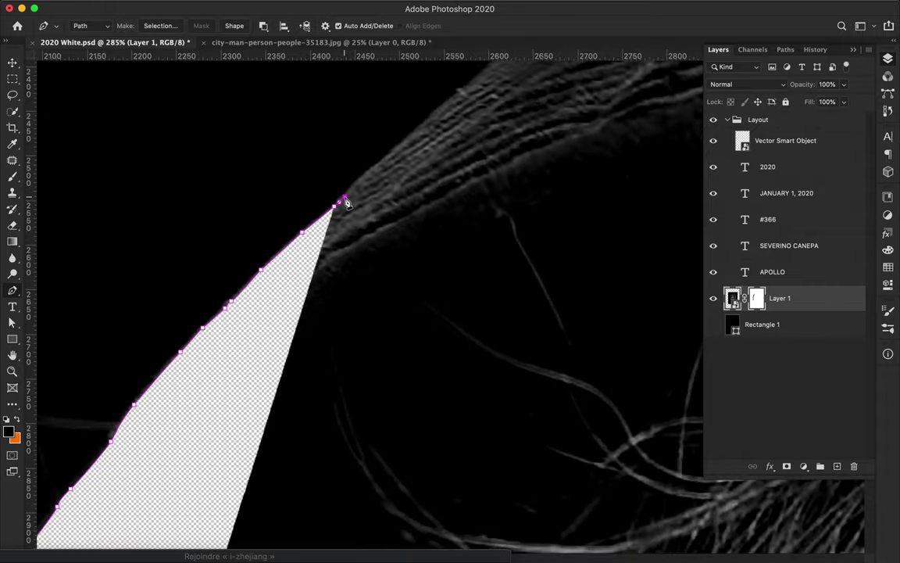
pyautogui.click(348, 195)
pyautogui.scroll(5, 362, 188)
pyautogui.hscroll(3, 362, 188)
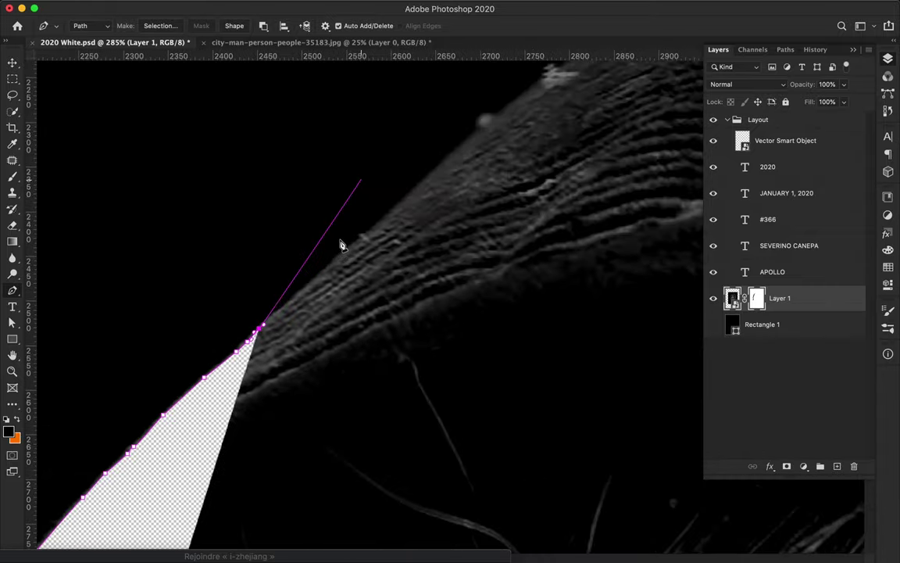
# - Trace the hood outline over its small bump and up the ridge
pyautogui.click(297, 299)
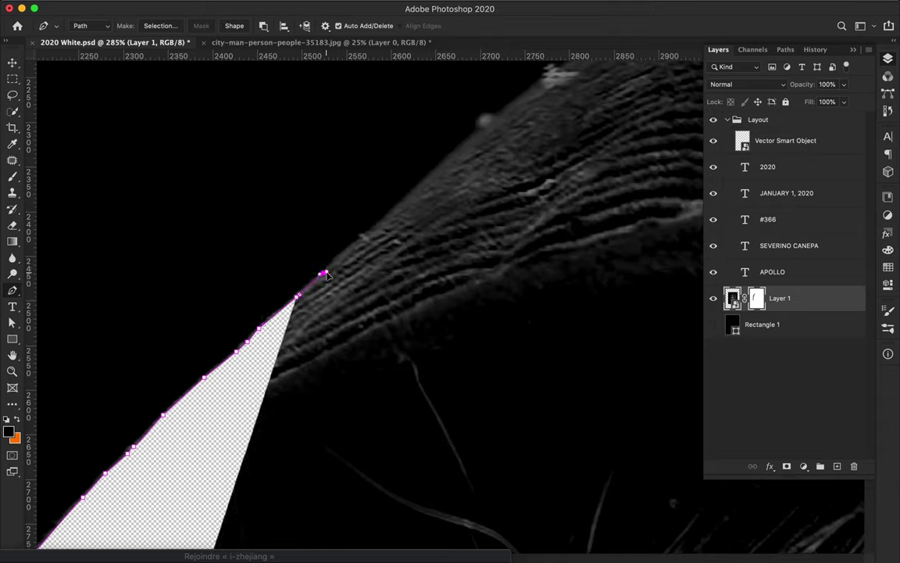
pyautogui.click(342, 252)
pyautogui.click(363, 239)
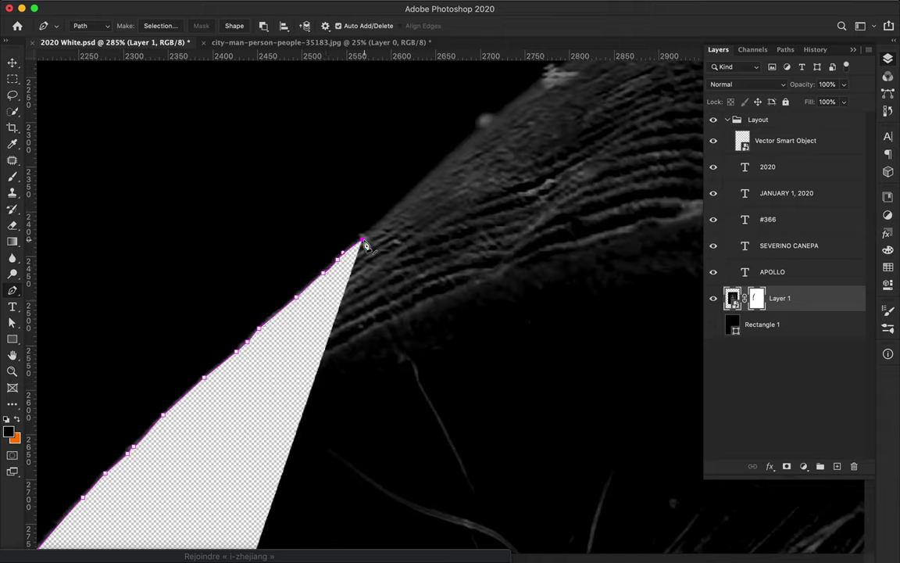
pyautogui.moveTo(363, 238); pyautogui.dragTo(369, 239)
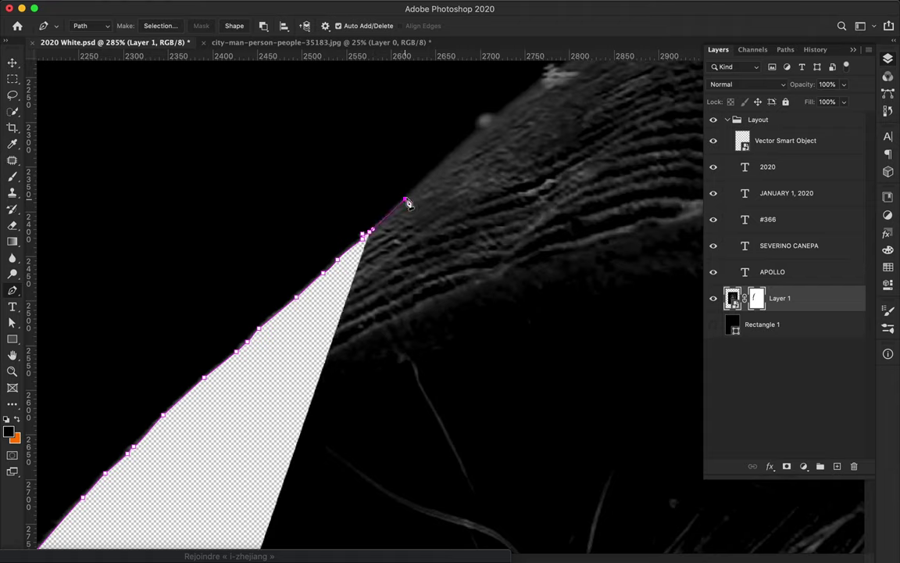
pyautogui.moveTo(405, 199); pyautogui.dragTo(414, 190)
pyautogui.scroll(1, 472, 148)
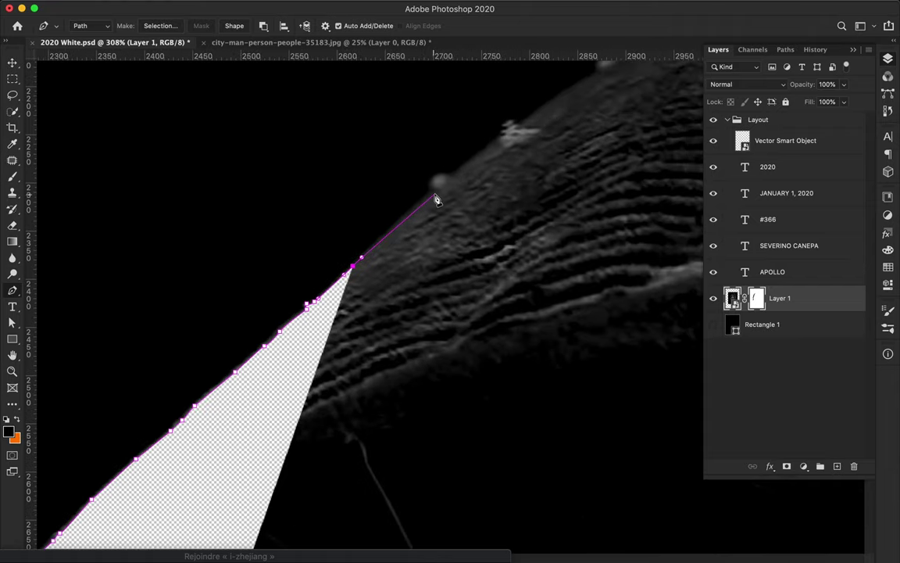
pyautogui.click(431, 193)
pyautogui.moveTo(433, 180); pyautogui.dragTo(469, 172)
pyautogui.click(448, 177)
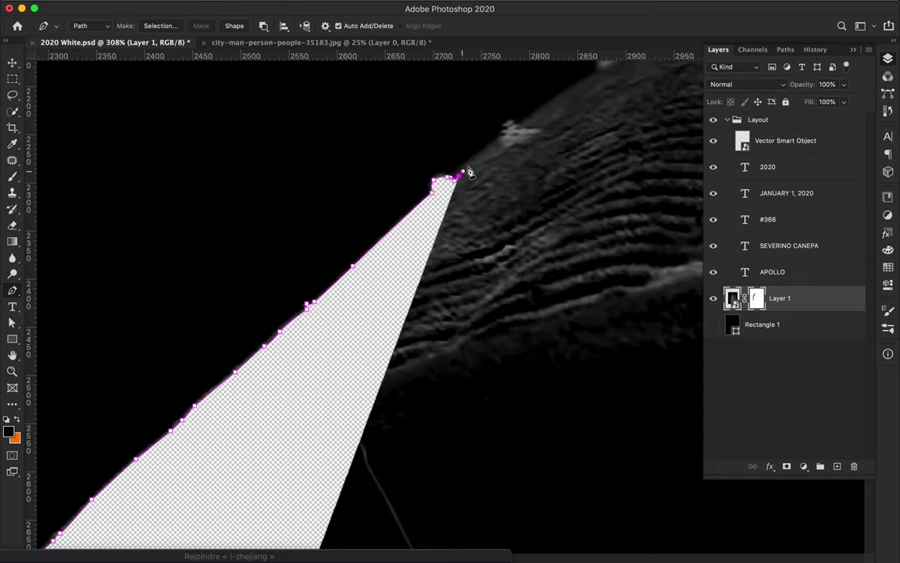
pyautogui.click(473, 161)
pyautogui.moveTo(523, 121); pyautogui.dragTo(536, 113)
pyautogui.scroll(3, 537, 119)
pyautogui.hscroll(3, 538, 119)
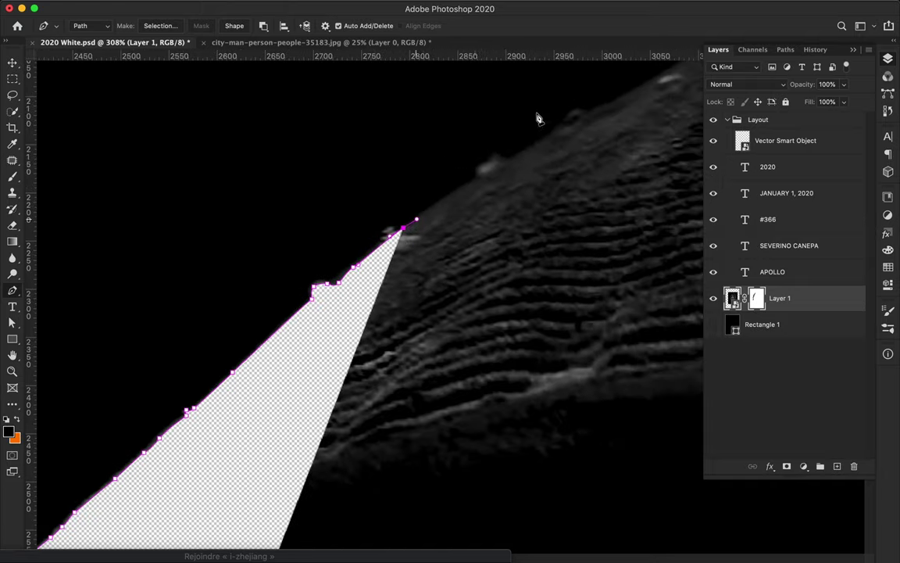
pyautogui.click(479, 182)
pyautogui.moveTo(484, 170); pyautogui.dragTo(497, 168)
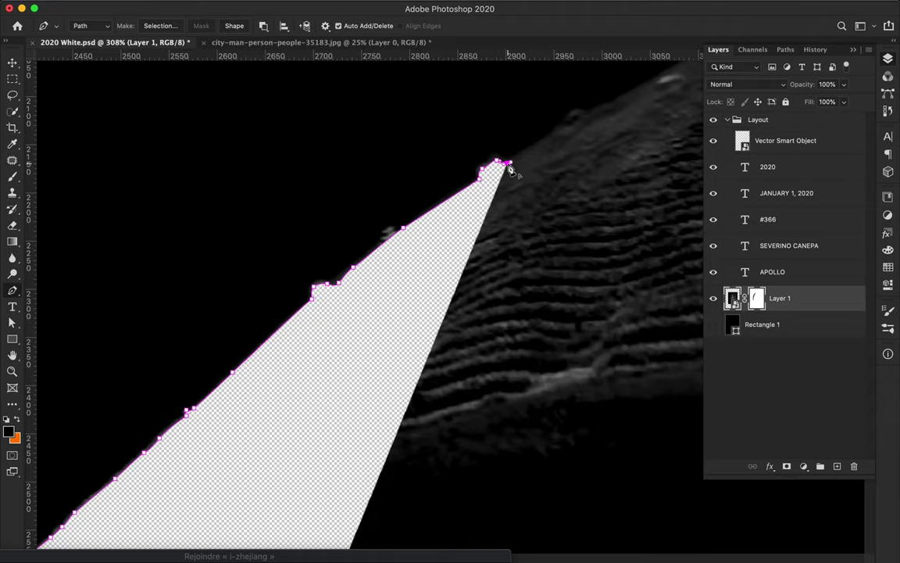
pyautogui.scroll(3, 508, 168)
pyautogui.hscroll(5, 508, 169)
# - Follow the ridge's small bumps to the hood's top and curve the path over it
pyautogui.moveTo(357, 245); pyautogui.dragTo(361, 240)
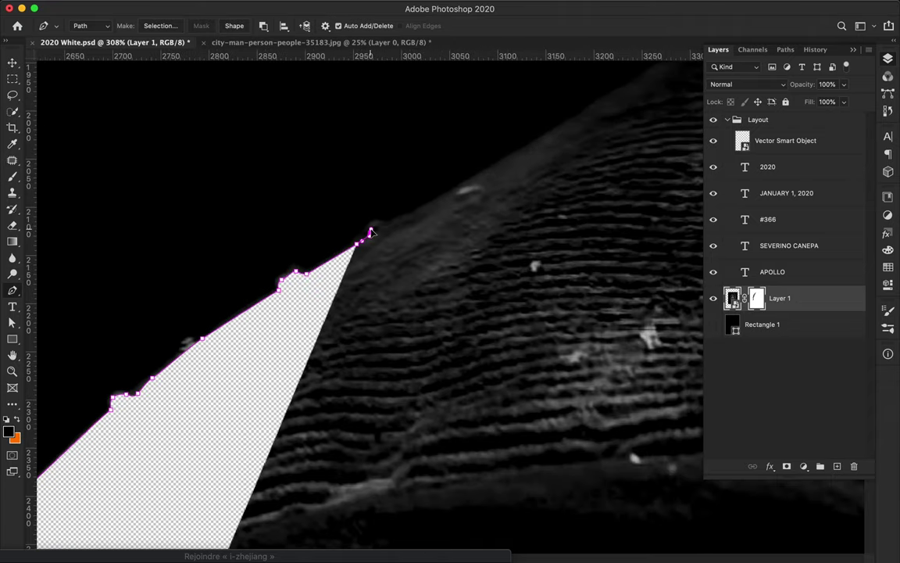
pyautogui.click(371, 232)
pyautogui.click(377, 225)
pyautogui.click(392, 223)
pyautogui.click(404, 217)
pyautogui.click(416, 214)
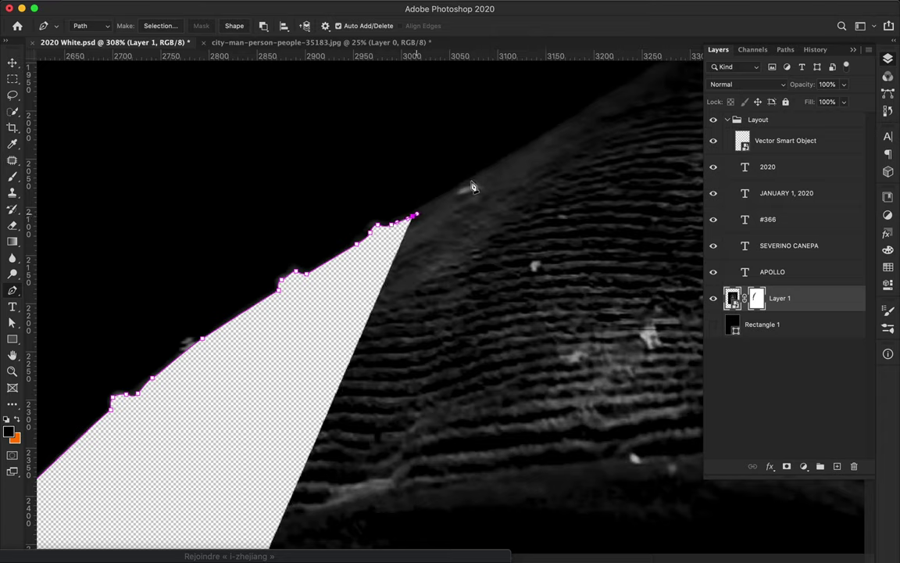
pyautogui.scroll(5, 512, 162)
pyautogui.hscroll(8, 512, 162)
pyautogui.click(469, 182)
pyautogui.click(512, 154)
pyautogui.moveTo(503, 161); pyautogui.dragTo(539, 147)
pyautogui.scroll(-3, 539, 147)
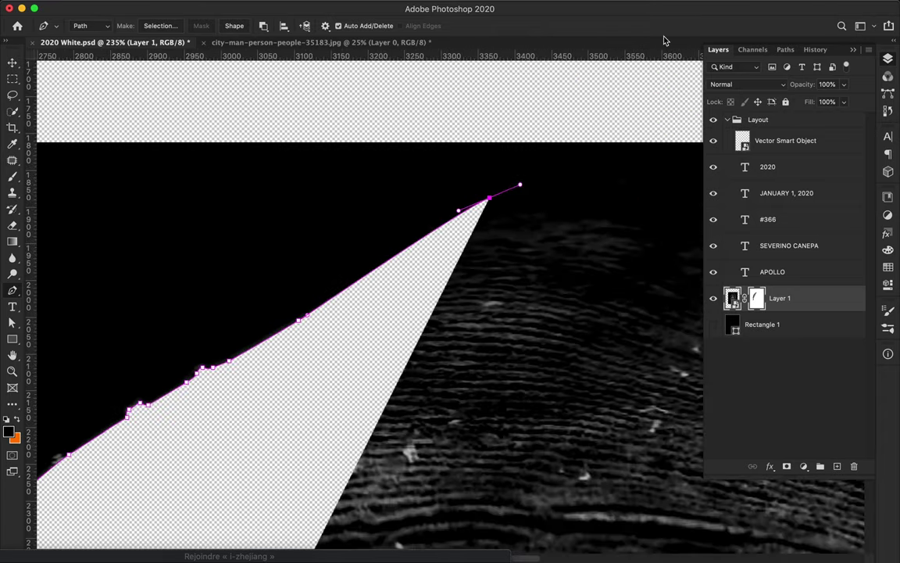
pyautogui.scroll(-3, 613, 116)
pyautogui.scroll(-1, 613, 116)
pyautogui.scroll(3, 474, 103)
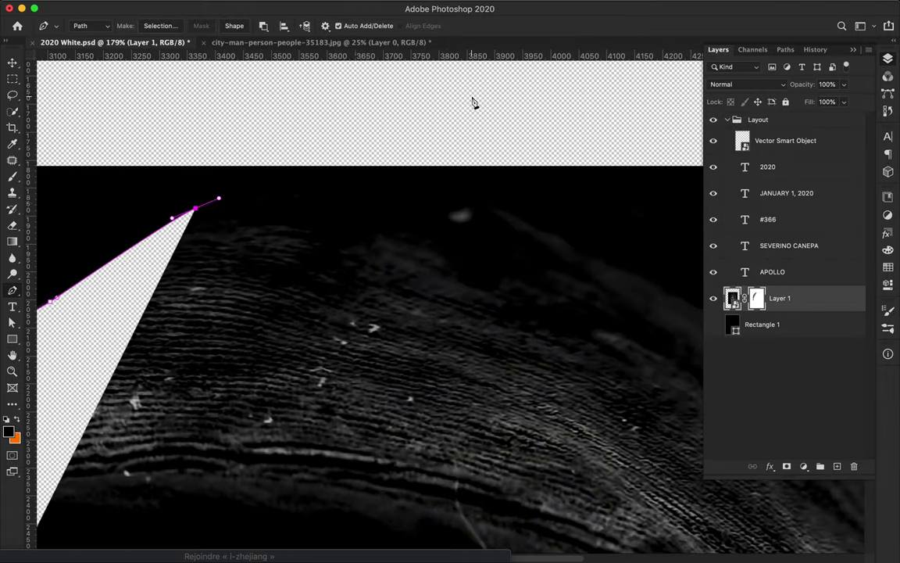
pyautogui.moveTo(338, 190)
pyautogui.mouseDown()
pyautogui.moveTo(457, 201)
pyautogui.moveTo(514, 216)
pyautogui.mouseUp()
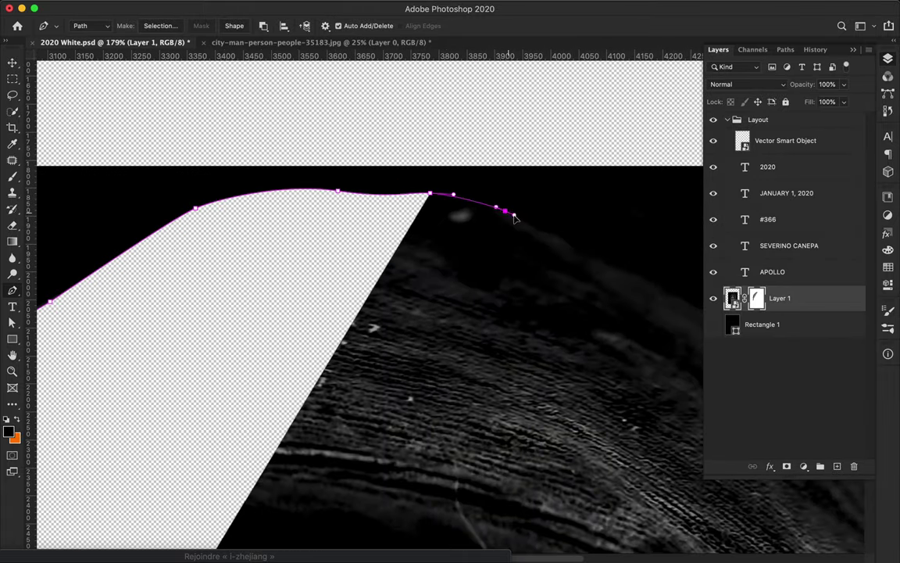
# - Carry the path across the hood's crown and curve it down the right side
pyautogui.click(567, 245)
pyautogui.hscroll(5, 576, 253)
pyautogui.hscroll(3, 547, 250)
pyautogui.scroll(-1, 547, 250)
pyautogui.moveTo(463, 241); pyautogui.dragTo(473, 245)
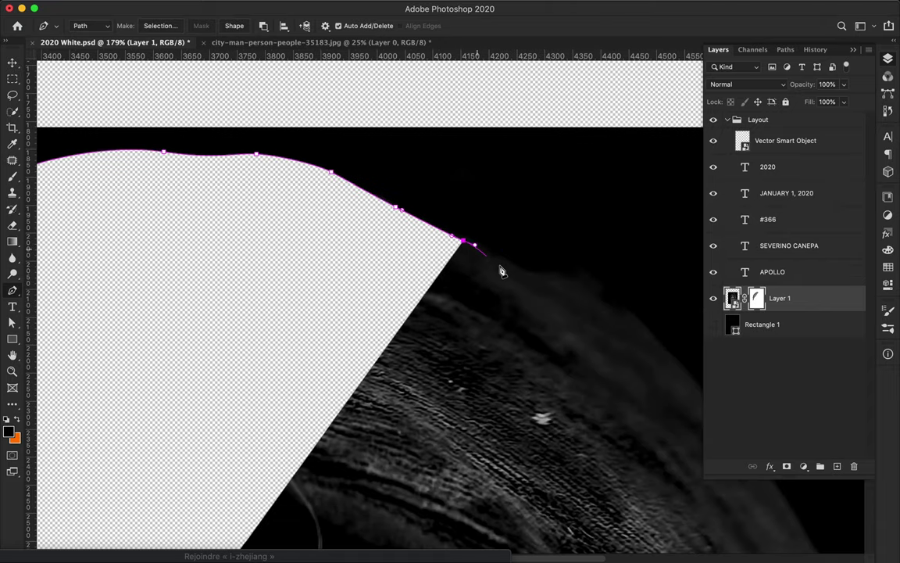
pyautogui.moveTo(535, 274); pyautogui.dragTo(594, 300)
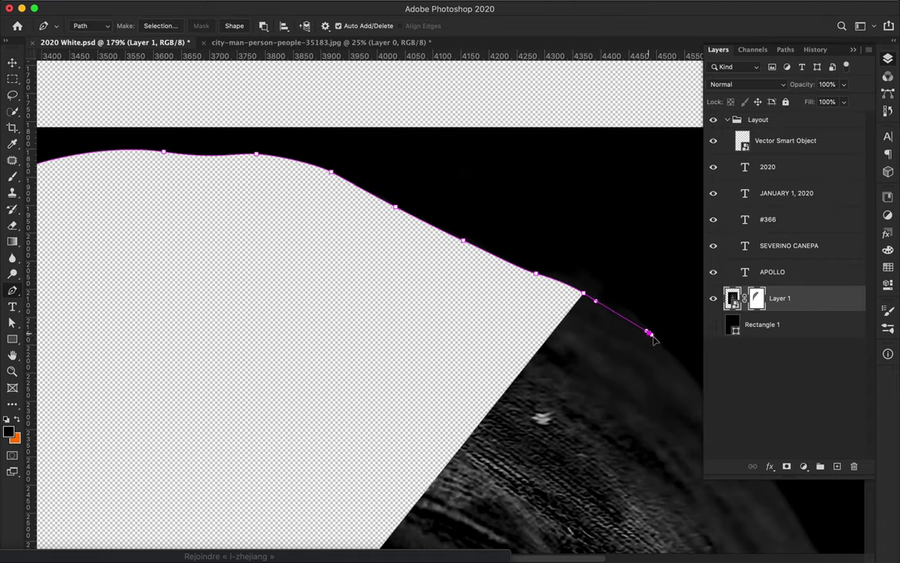
pyautogui.moveTo(651, 335); pyautogui.dragTo(662, 344)
pyautogui.hscroll(10, 663, 351)
pyautogui.scroll(-5, 662, 352)
pyautogui.moveTo(503, 311); pyautogui.dragTo(518, 332)
pyautogui.hscroll(3, 513, 297)
pyautogui.scroll(-5, 512, 297)
pyautogui.moveTo(509, 275); pyautogui.dragTo(525, 301)
pyautogui.moveTo(583, 423); pyautogui.dragTo(605, 467)
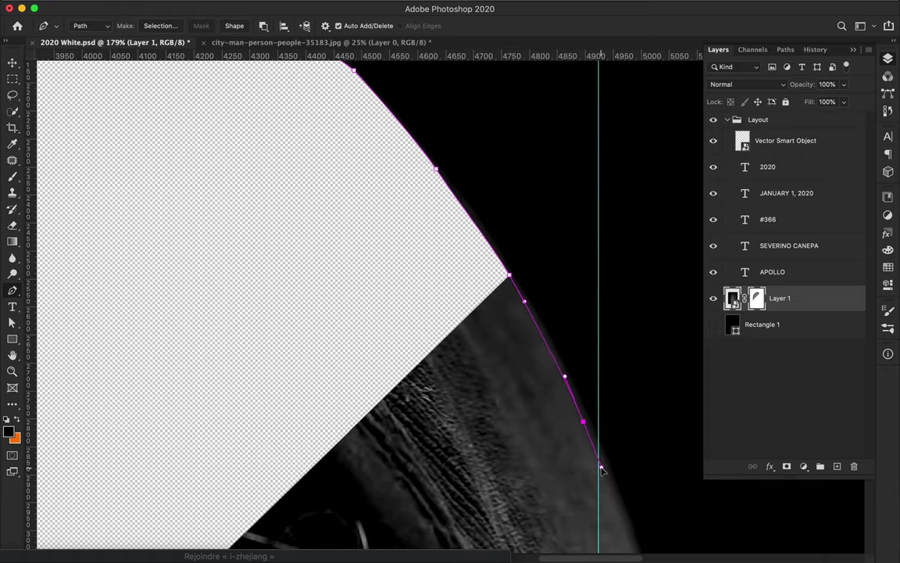
# - Continue the pen path down the hood's right edge with straight and curved anchors
pyautogui.scroll(-6, 606, 473)
pyautogui.hscroll(1, 606, 472)
pyautogui.moveTo(613, 412); pyautogui.dragTo(616, 429)
pyautogui.scroll(-6, 613, 422)
pyautogui.hscroll(1, 613, 421)
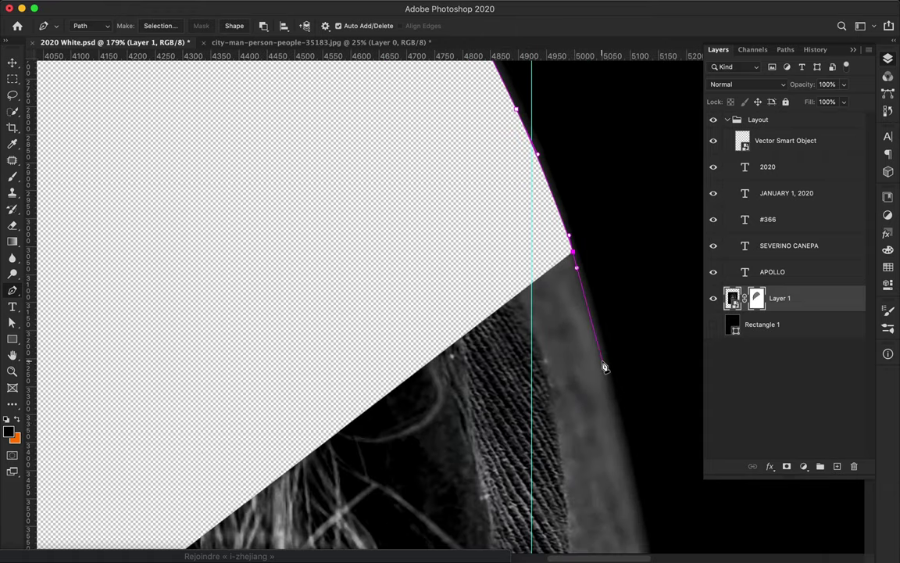
pyautogui.scroll(4, 605, 383)
pyautogui.scroll(-10, 617, 430)
pyautogui.hscroll(1, 625, 469)
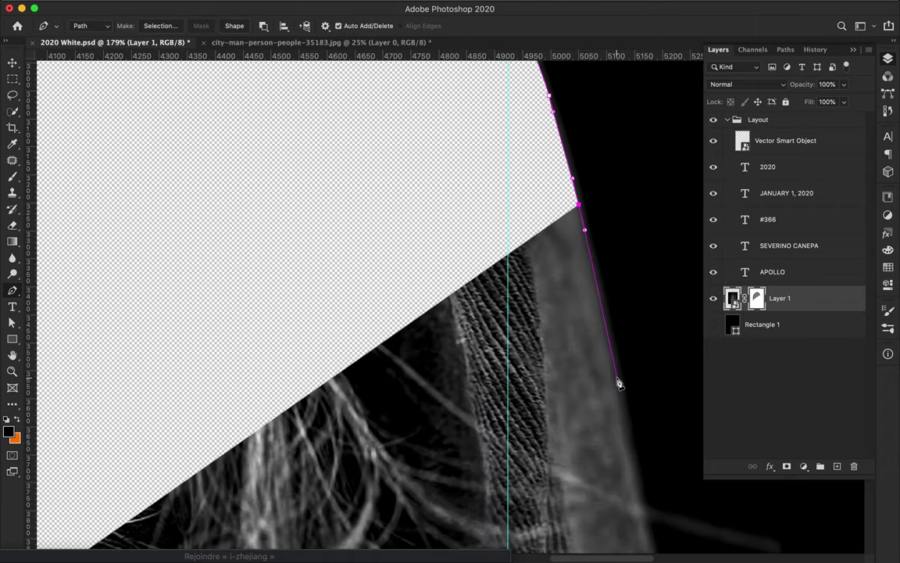
pyautogui.scroll(-10, 643, 528)
pyautogui.hscroll(2, 644, 528)
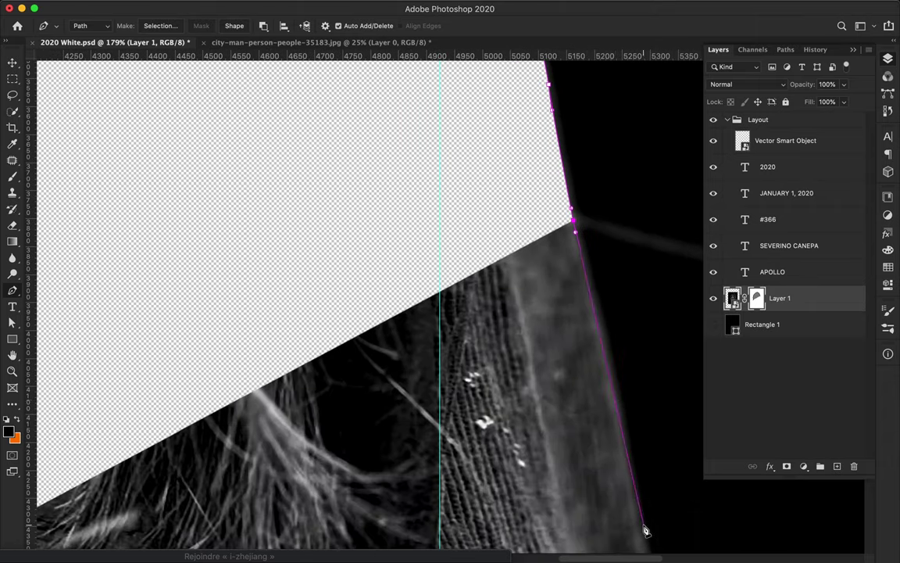
pyautogui.hscroll(2, 614, 393)
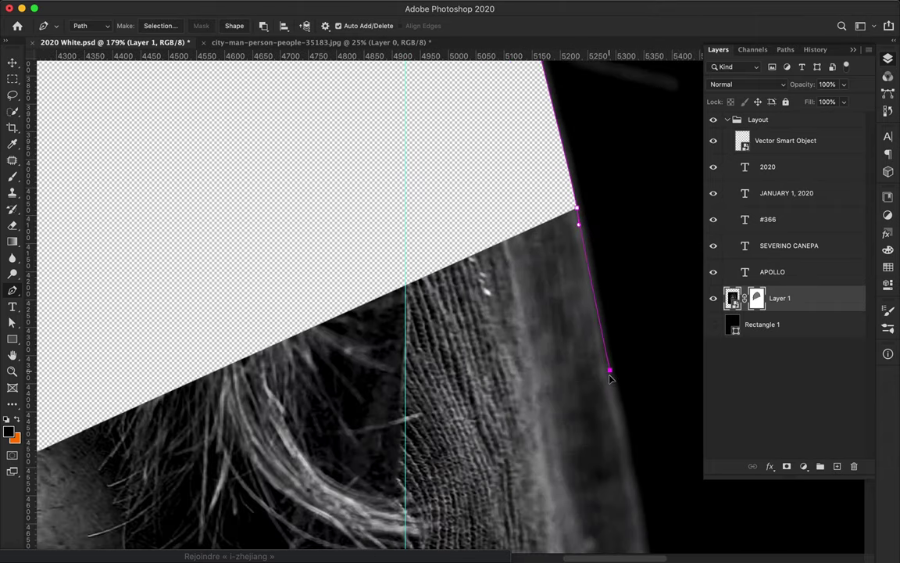
pyautogui.click(617, 401)
pyautogui.moveTo(626, 444); pyautogui.dragTo(626, 463)
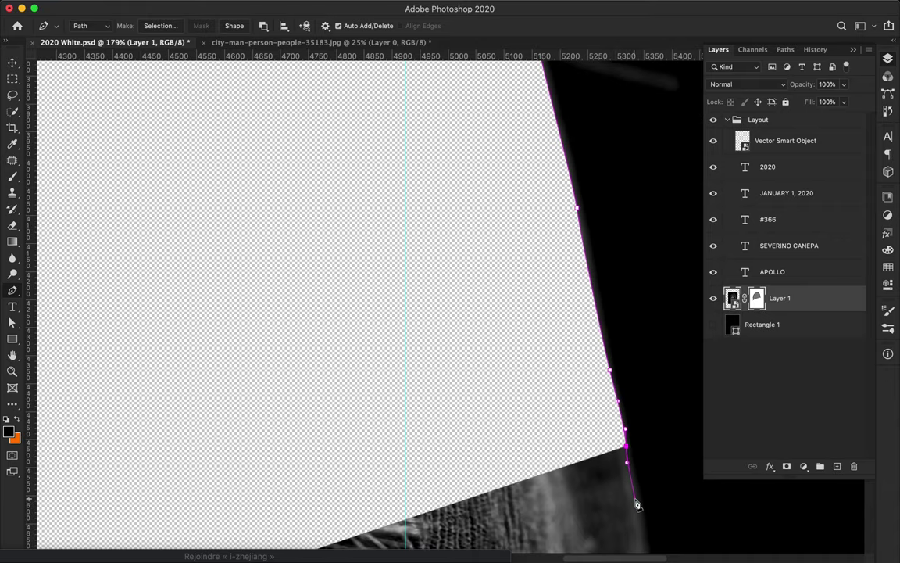
# - Place anchors at the hood's lower corner and curve the path along the shoulder slope
pyautogui.scroll(-3, 638, 517)
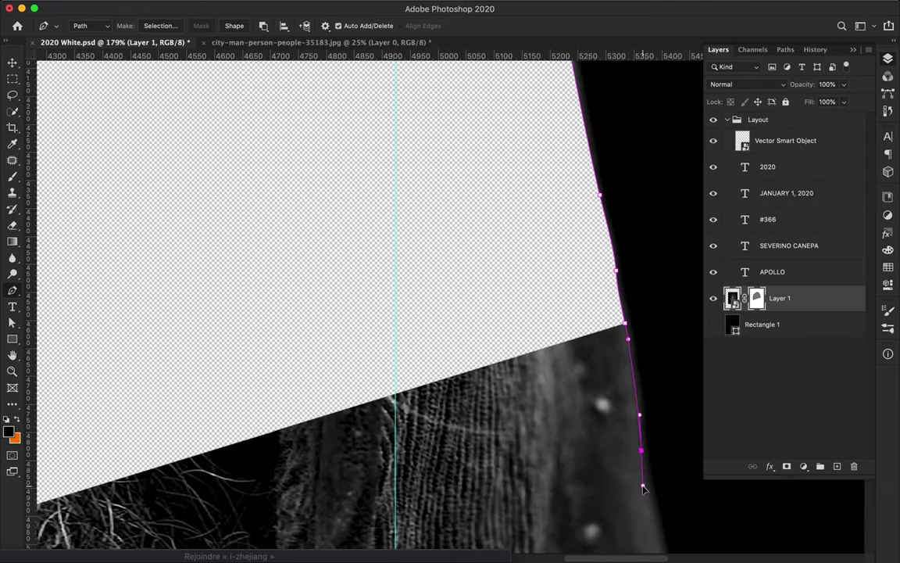
pyautogui.scroll(-3, 649, 457)
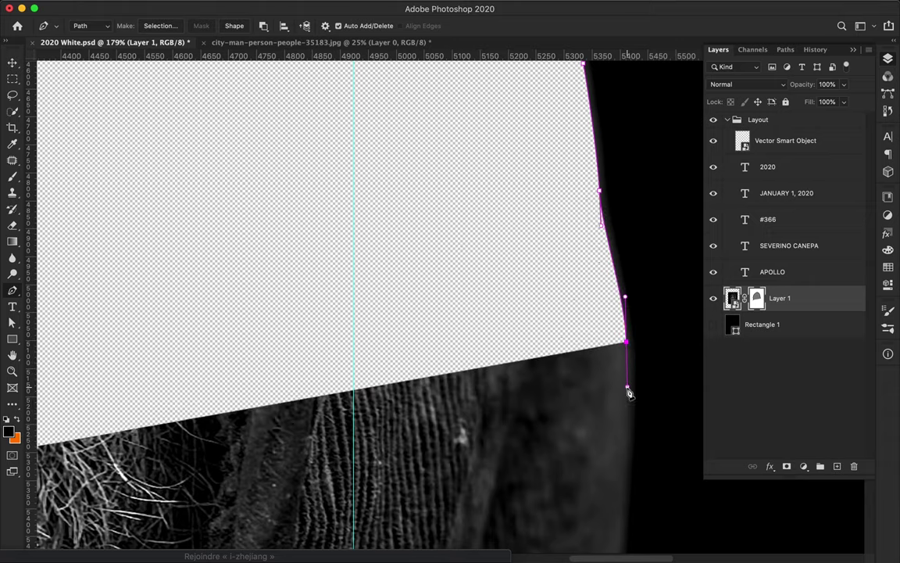
pyautogui.scroll(-4, 629, 383)
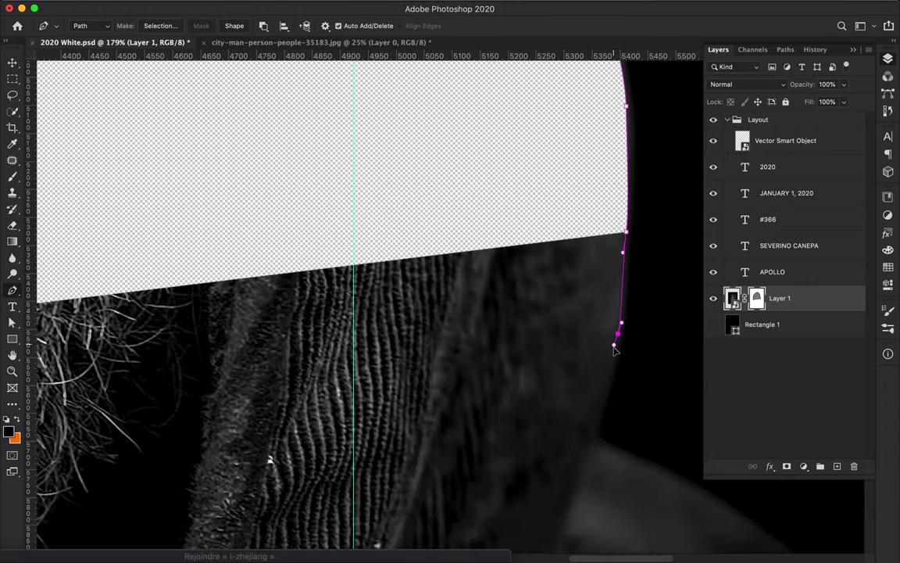
pyautogui.click(594, 443)
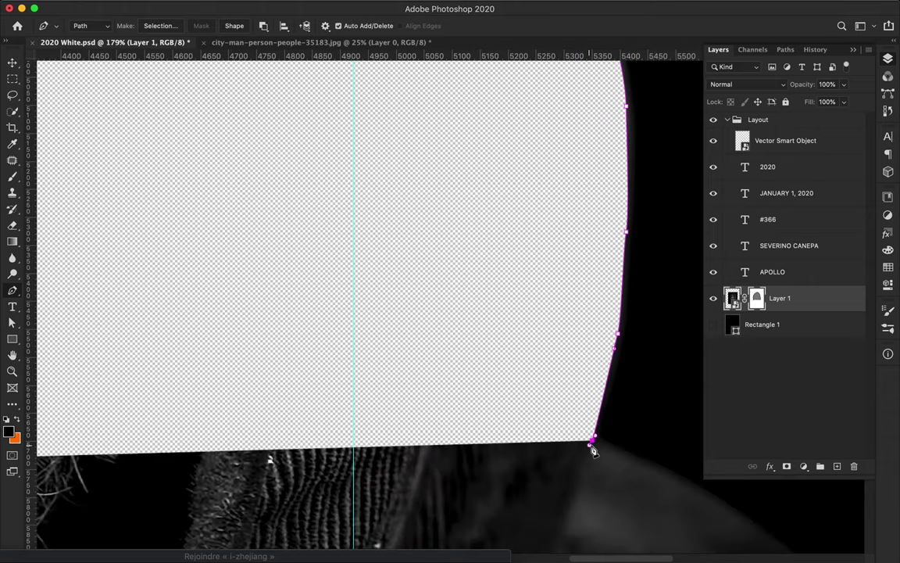
pyautogui.hscroll(3, 594, 445)
pyautogui.scroll(-4, 479, 321)
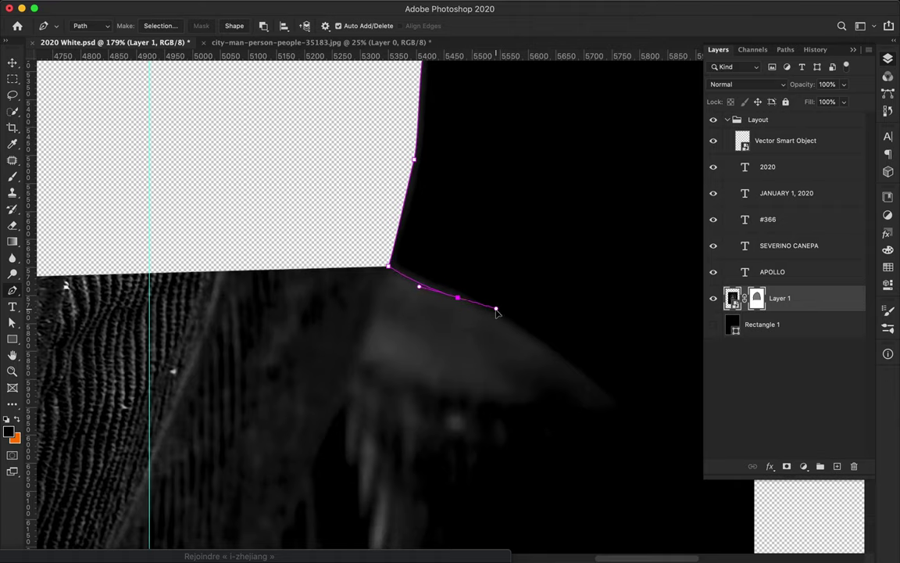
pyautogui.click(613, 397)
pyautogui.moveTo(638, 425); pyautogui.dragTo(661, 450)
# - Run the path down the right side, across the bottom to the bottom-left corner, and close it as Layer 1's mask
pyautogui.scroll(-2, 588, 429)
pyautogui.scroll(-2, 558, 394)
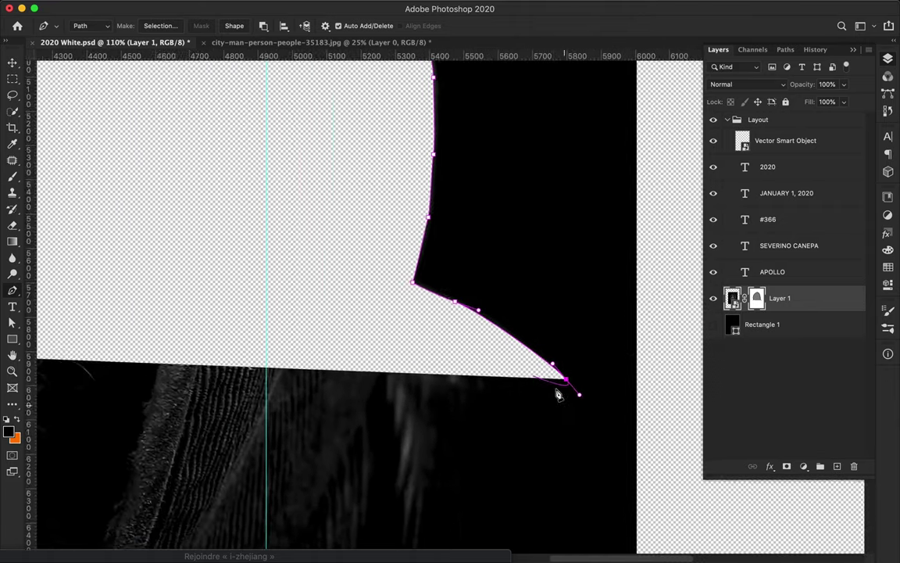
pyautogui.scroll(-2, 561, 392)
pyautogui.scroll(-2, 616, 342)
pyautogui.scroll(-1, 617, 341)
pyautogui.scroll(-1, 616, 341)
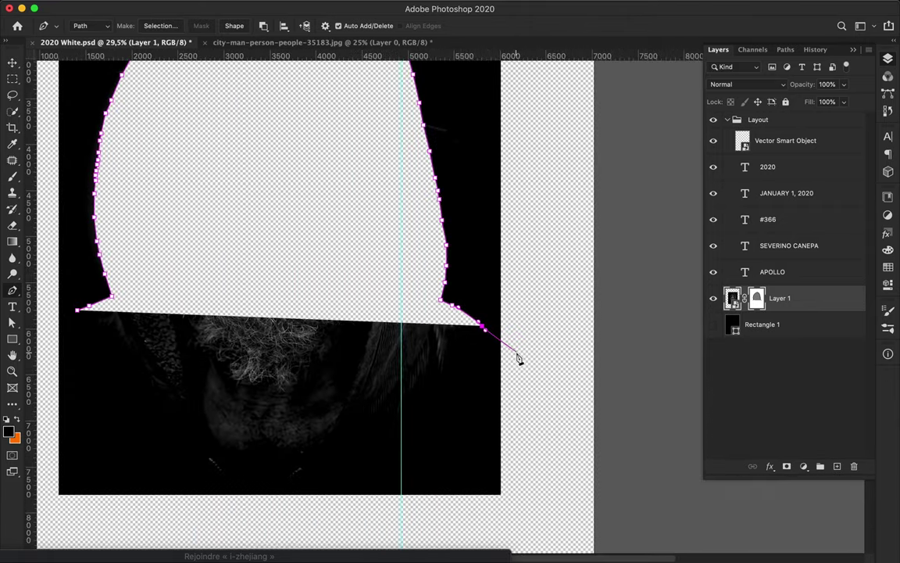
pyautogui.click(546, 492)
pyautogui.click(522, 511)
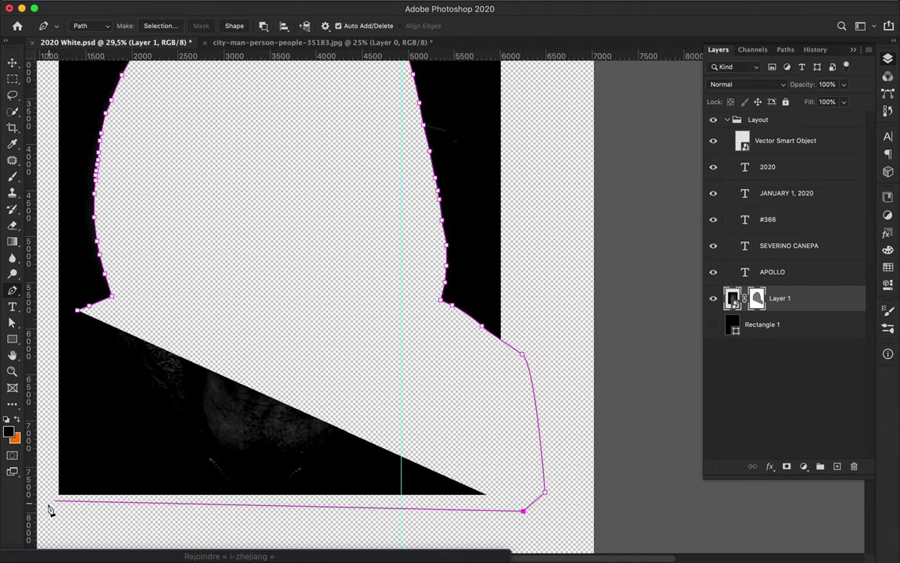
pyautogui.click(48, 504)
pyautogui.hscroll(-2, 48, 504)
pyautogui.click(127, 336)
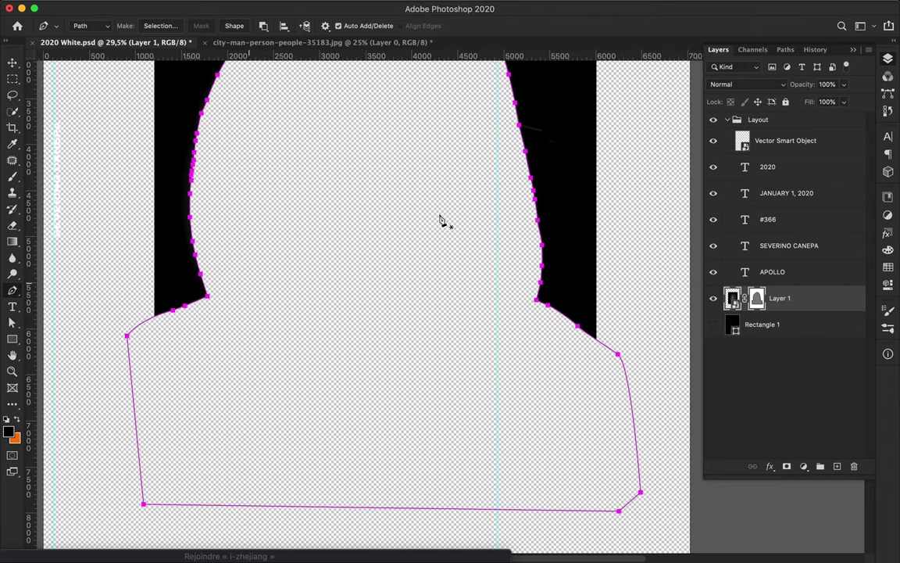
pyautogui.click(757, 299)
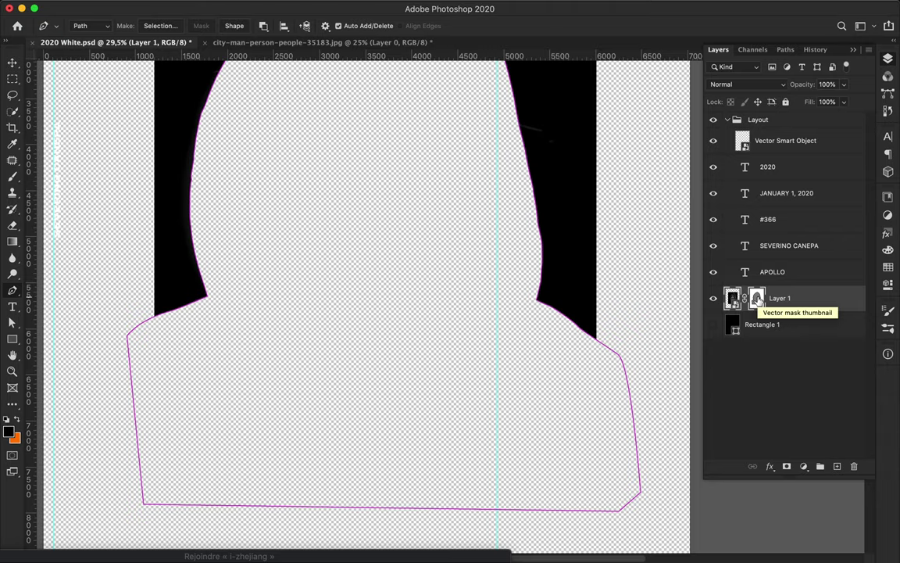
# - Inspect Layer 1's mask properties, previewing density and Select and Mask without changes
pyautogui.doubleClick(757, 299)
pyautogui.click(839, 231)
pyautogui.moveTo(855, 278)
pyautogui.mouseDown()
pyautogui.moveTo(690, 278)
pyautogui.moveTo(871, 270)
pyautogui.mouseUp()
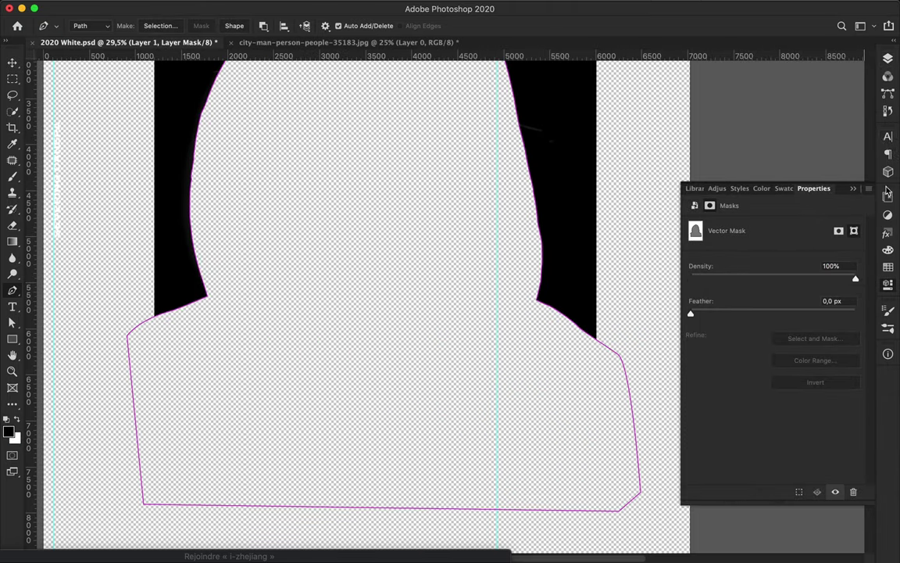
pyautogui.click(887, 66)
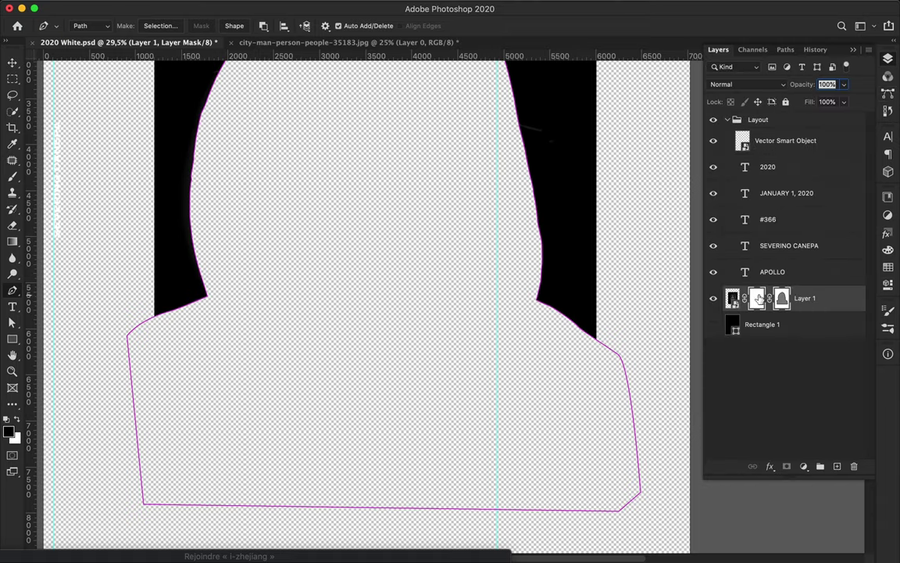
pyautogui.doubleClick(781, 302)
pyautogui.press('a')
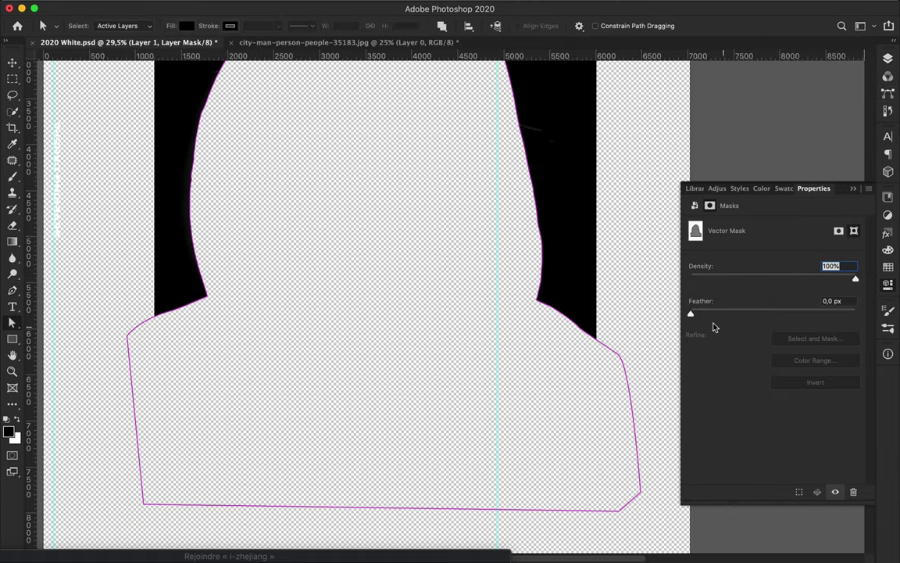
pyautogui.click(838, 231)
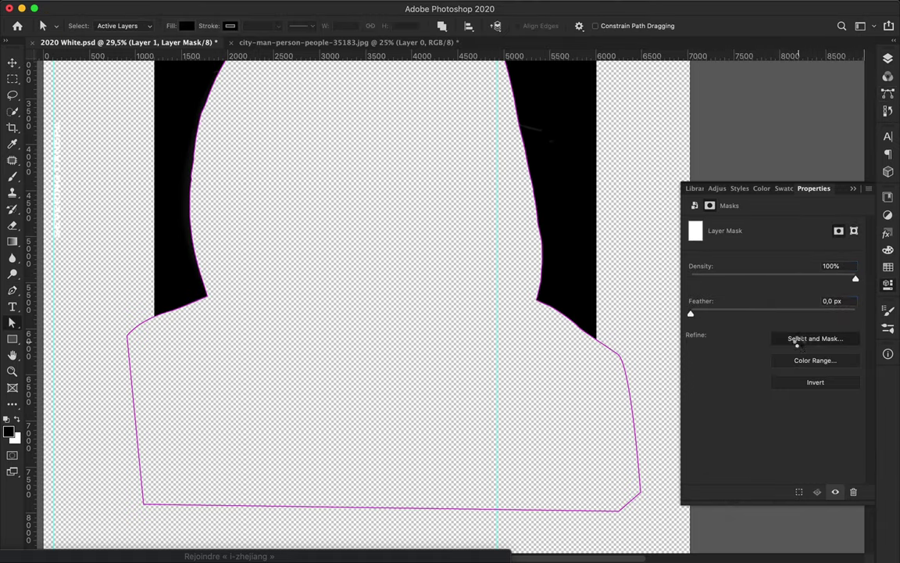
pyautogui.click(795, 340)
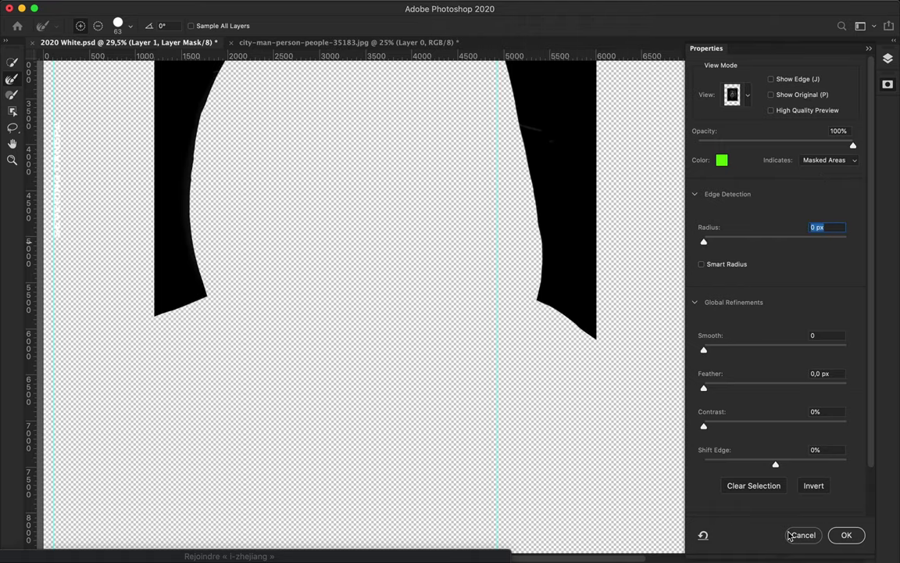
pyautogui.click(791, 535)
# - Feather the traced outline slightly and turn it into a selection
pyautogui.click(854, 232)
pyautogui.click(838, 232)
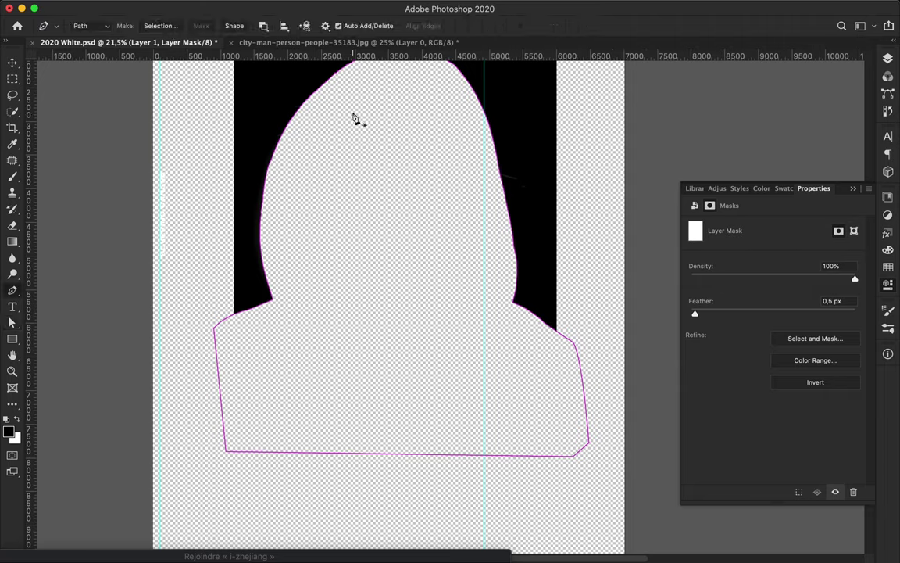
pyautogui.click(484, 218)
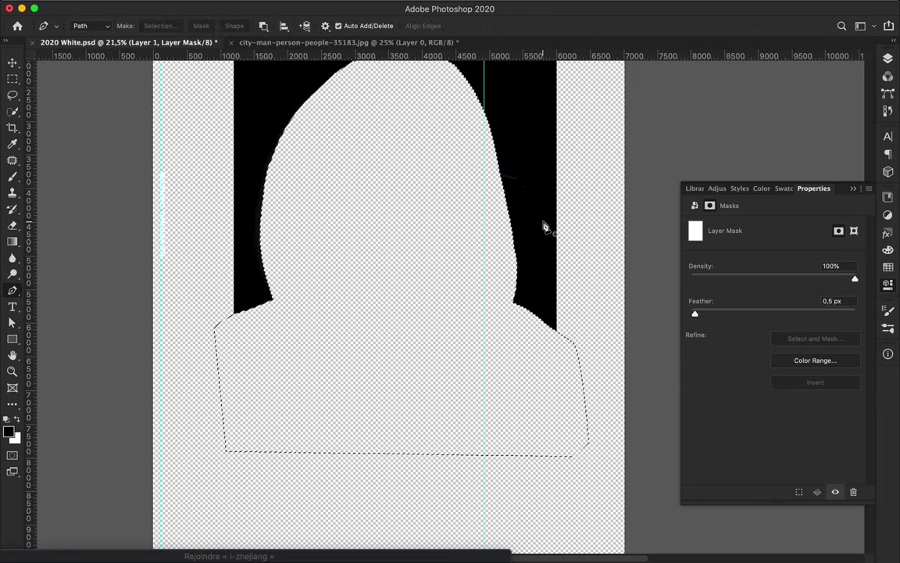
pyautogui.press('b')
pyautogui.press('F7')
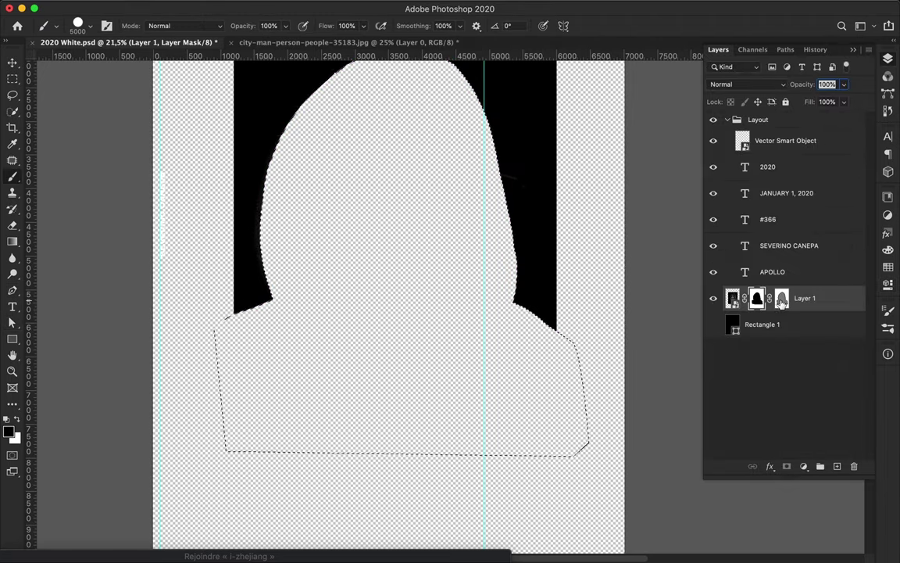
pyautogui.press('x')
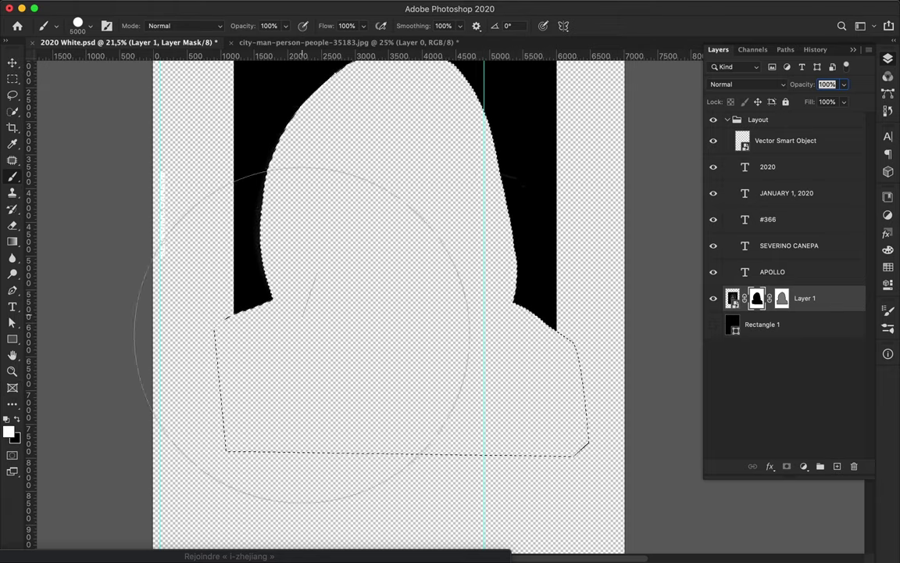
pyautogui.press('v')
# - Temporarily disable Layer 1's mask to view the whole photo, then restore it
pyautogui.keyDown('shift'); pyautogui.click(781, 300); pyautogui.keyUp('shift')
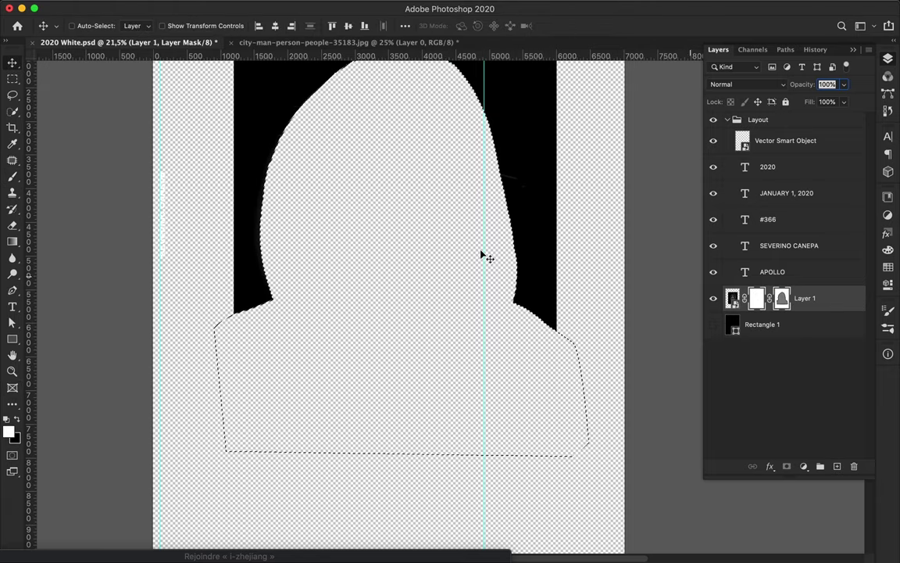
pyautogui.click(258, 6)
pyautogui.click(362, 193)
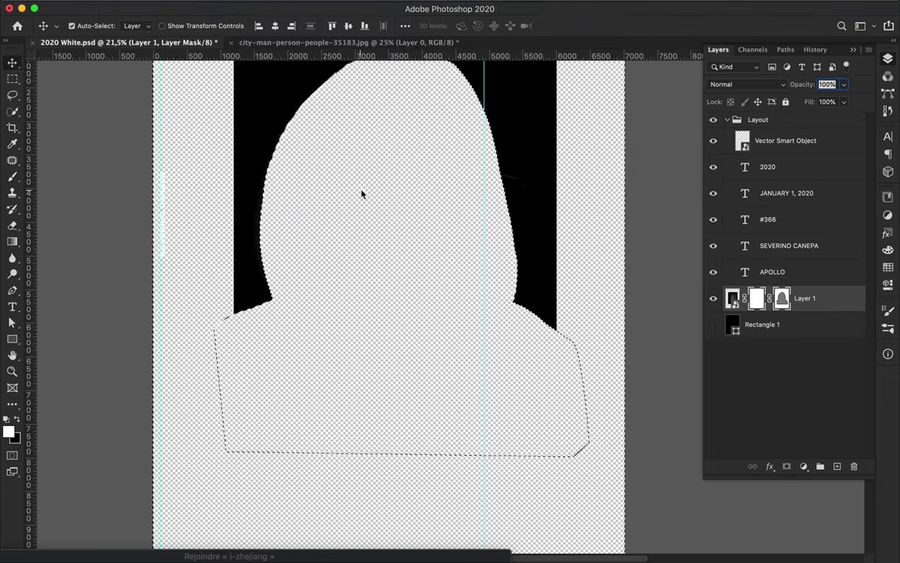
pyautogui.keyDown('alt'); pyautogui.scroll(-3, 364, 194); pyautogui.keyUp('alt')
pyautogui.keyDown('shift'); pyautogui.click(755, 298); pyautogui.keyUp('shift')
# - Replace the vector mask with a layer mask from the selection and show the black Rectangle 1
pyautogui.moveTo(756, 298); pyautogui.dragTo(854, 466)
pyautogui.moveTo(755, 298); pyautogui.dragTo(854, 466)
pyautogui.press('Return')
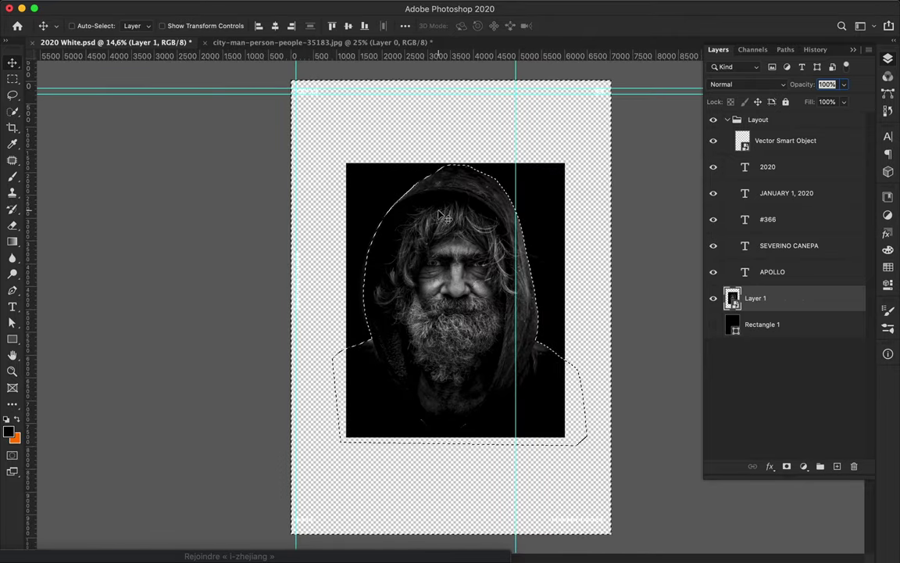
pyautogui.keyDown('alt'); pyautogui.click(787, 465); pyautogui.keyUp('alt')
pyautogui.hotkey('ctrl', 'z')
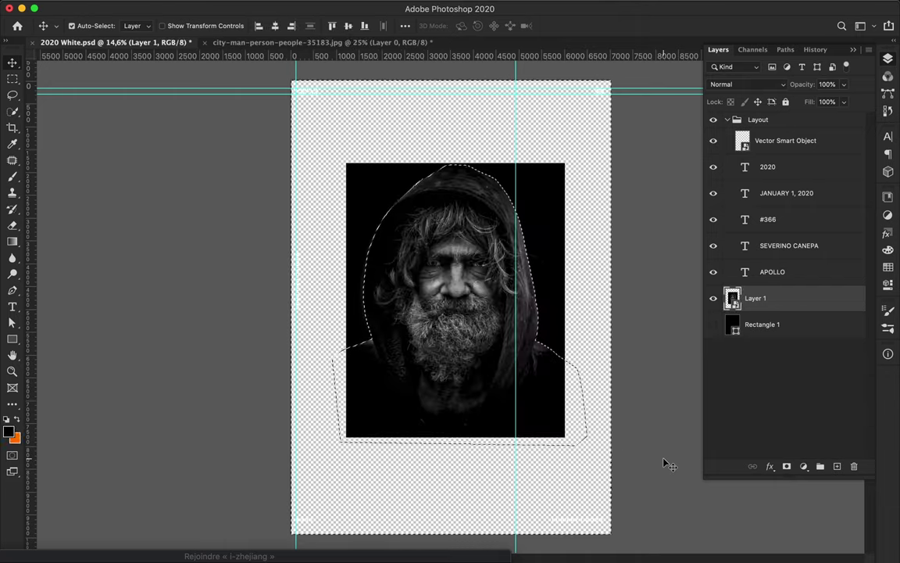
pyautogui.click(787, 465)
pyautogui.click(804, 328)
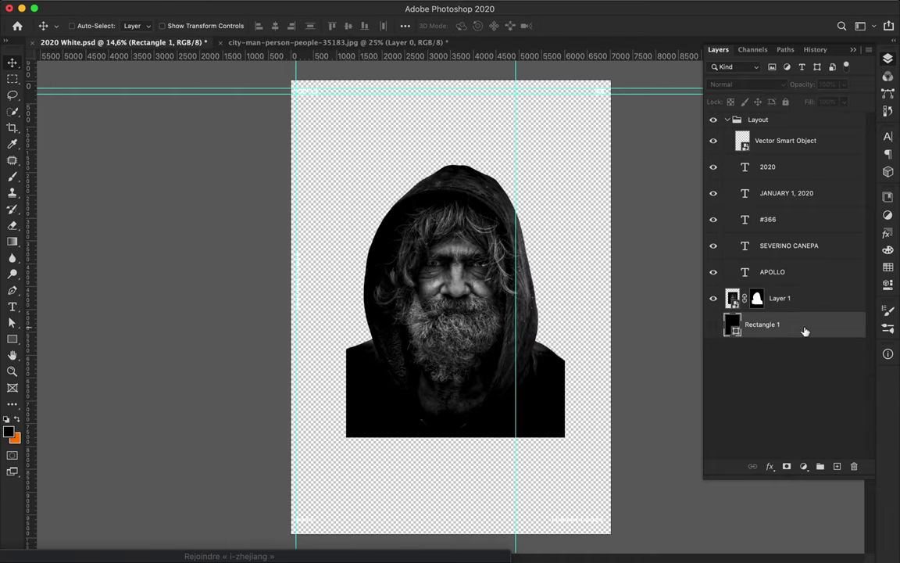
pyautogui.click(713, 326)
# - Duplicate Layer 1 and try deleting outside the silhouette on the copy, which errors
pyautogui.scroll(2, 464, 234)
pyautogui.moveTo(806, 302); pyautogui.dragTo(798, 318)
pyautogui.keyDown('ctrl'); pyautogui.click(757, 325); pyautogui.keyUp('ctrl')
pyautogui.hotkey('ctrl', 'shift', 'i')
pyautogui.press('Delete')
pyautogui.click(538, 194)
pyautogui.press('m')
pyautogui.hotkey('ctrl', 'd')
# - Retry clearing outside the figure via the inverted mask selection, hitting the same error
pyautogui.press('e')
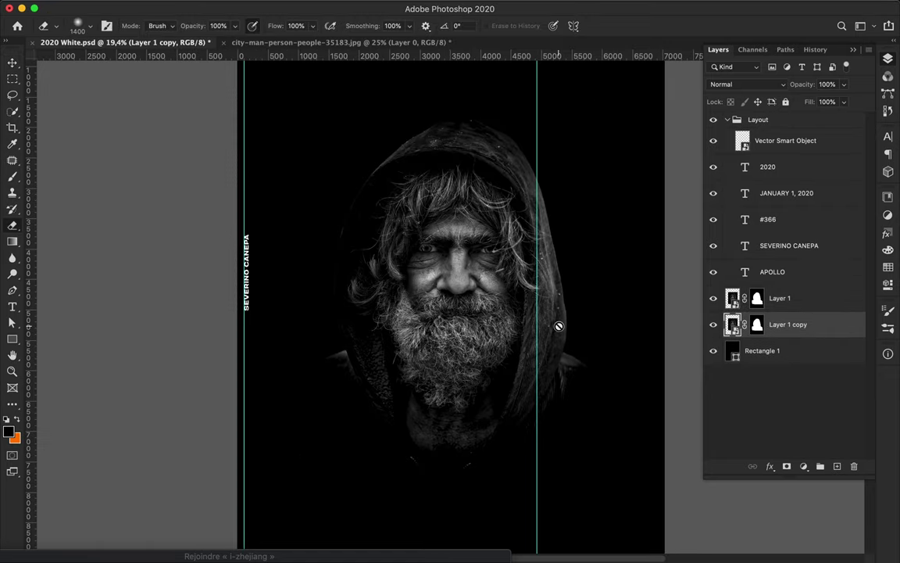
pyautogui.keyDown('ctrl'); pyautogui.click(757, 324); pyautogui.keyUp('ctrl')
pyautogui.hotkey('ctrl', 'shift', 'i')
pyautogui.press('Delete')
pyautogui.click(544, 193)
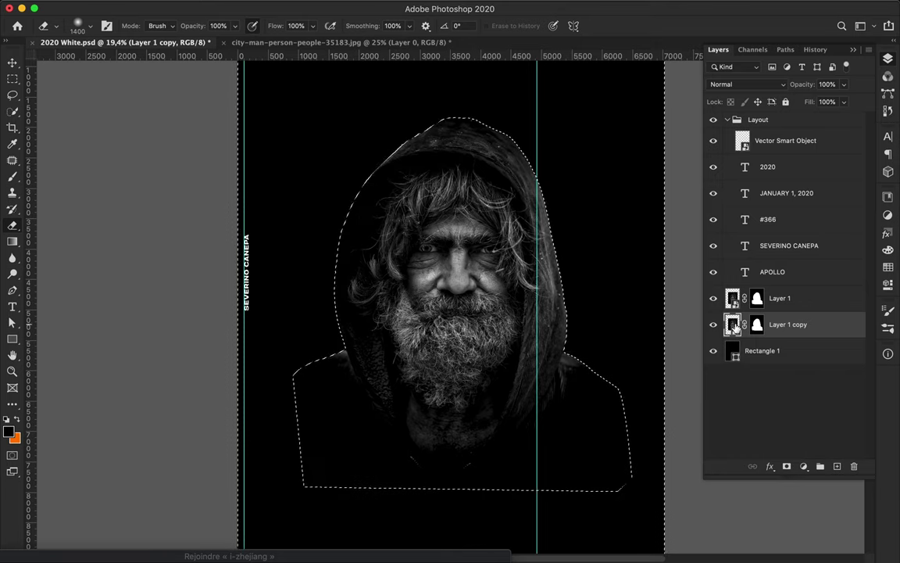
pyautogui.scroll(2, 524, 302)
# - Rasterize Layer 1 copy, deselect, and remove its mask
pyautogui.rightClick(734, 298)
pyautogui.click(790, 348)
pyautogui.rightClick(789, 324)
pyautogui.click(688, 244)
pyautogui.press('m')
pyautogui.hotkey('ctrl', 'd')
pyautogui.press('v')
pyautogui.click(757, 324)
pyautogui.press('Delete')
pyautogui.press('Return')
pyautogui.scroll(-3, 608, 249)
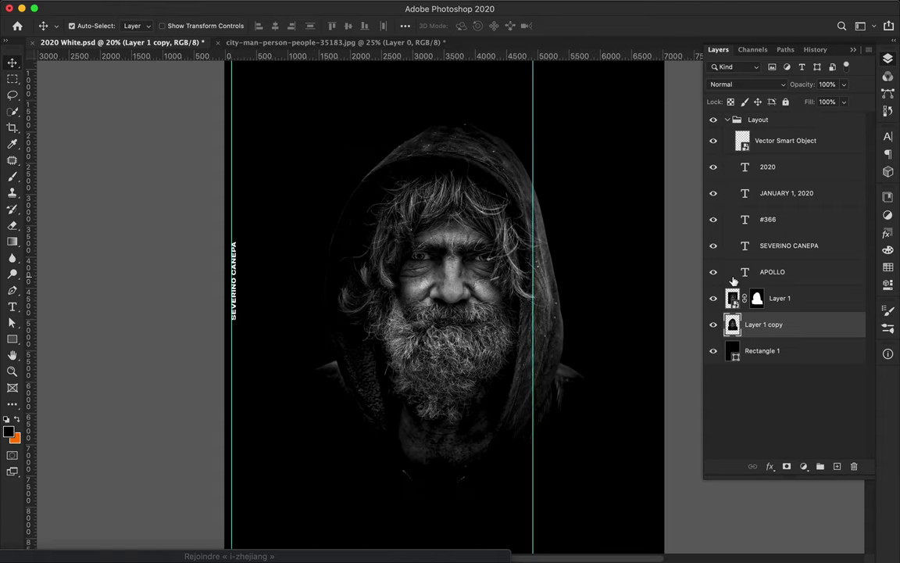
pyautogui.hotkey('ctrl', 't')
pyautogui.moveTo(450, 121); pyautogui.dragTo(450, 110)
pyautogui.press('Return')
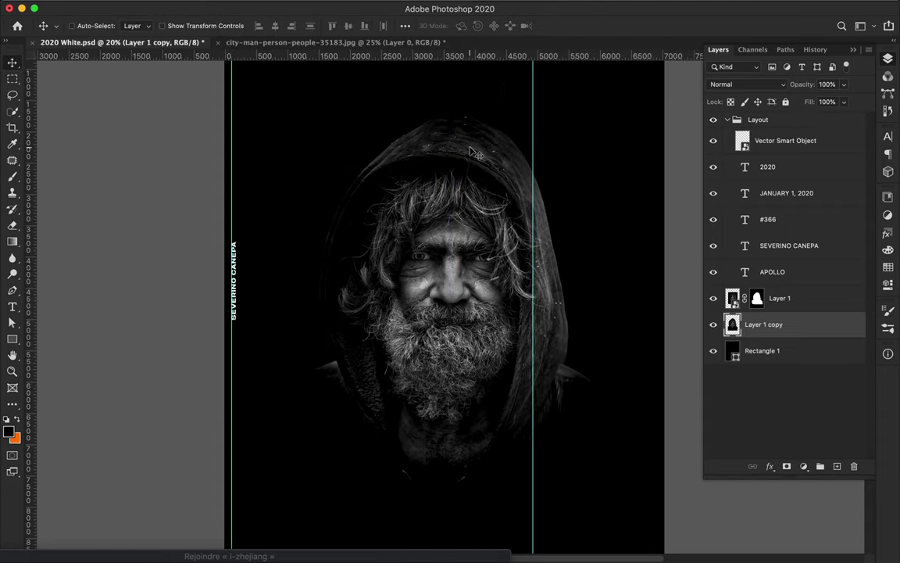
pyautogui.press('m')
pyautogui.press('b')
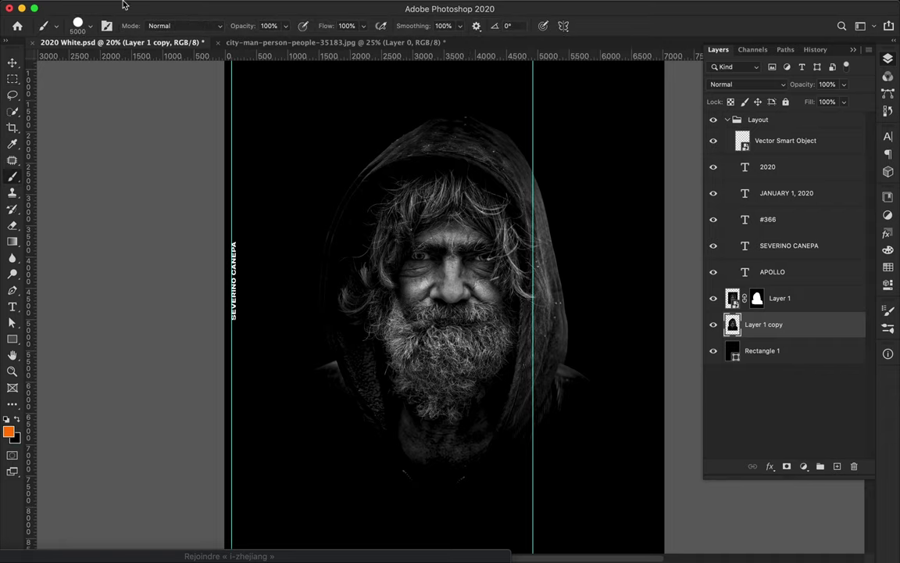
pyautogui.click(86, 24)
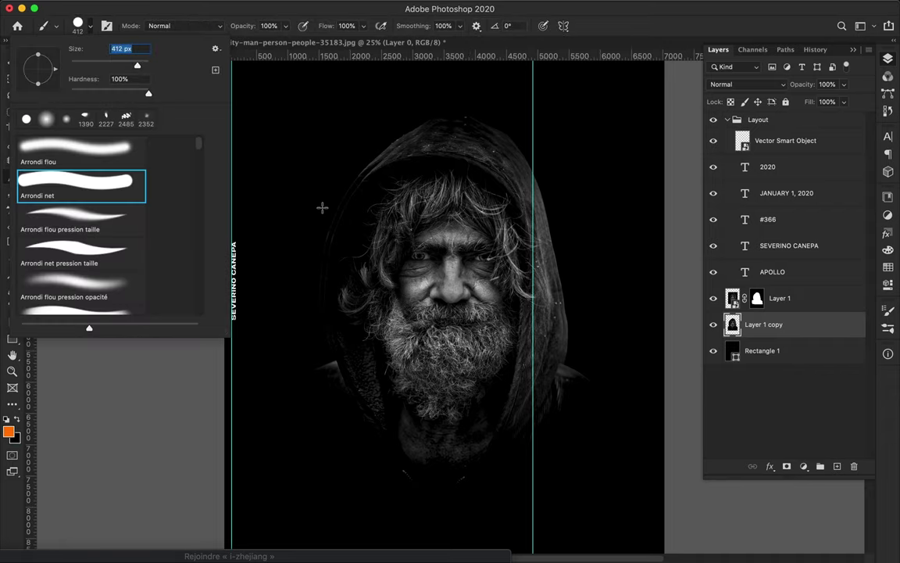
pyautogui.click(329, 223)
pyautogui.moveTo(322, 265); pyautogui.dragTo(373, 155)
pyautogui.press('super+z')
pyautogui.click(83, 25)
pyautogui.click(62, 109)
pyautogui.moveTo(326, 228); pyautogui.dragTo(391, 140)
pyautogui.click(7, 431)
pyautogui.click(686, 362)
pyautogui.press('Return')
pyautogui.moveTo(506, 129)
pyautogui.mouseDown()
pyautogui.moveTo(426, 124)
pyautogui.moveTo(381, 162)
pyautogui.mouseUp()
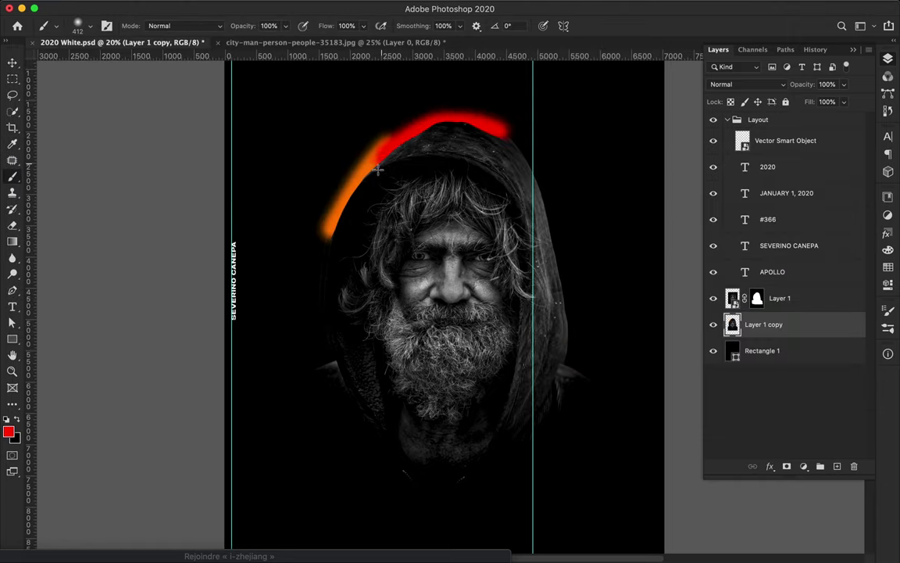
pyautogui.click(83, 25)
pyautogui.click(82, 25)
pyautogui.click(8, 431)
pyautogui.moveTo(689, 336); pyautogui.dragTo(695, 323)
pyautogui.click(801, 183)
pyautogui.moveTo(327, 232); pyautogui.dragTo(278, 399)
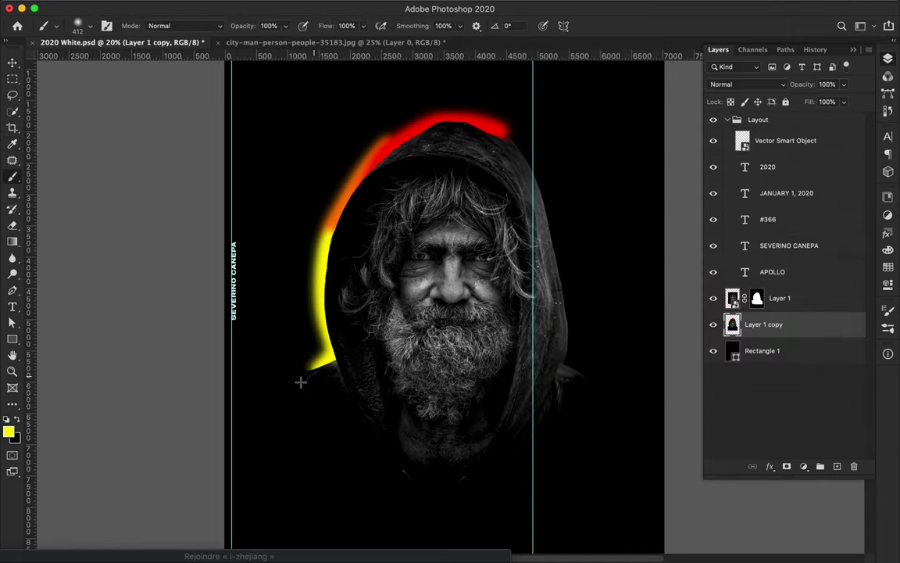
pyautogui.hotkey('ctrl', 'z')
pyautogui.moveTo(328, 221); pyautogui.dragTo(349, 225)
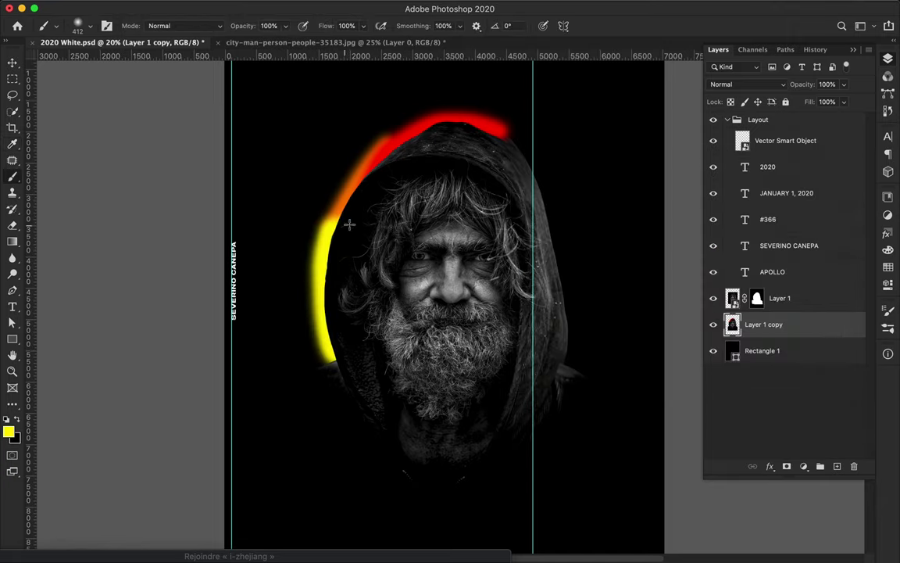
pyautogui.click(8, 431)
pyautogui.moveTo(689, 323); pyautogui.dragTo(696, 283)
pyautogui.press('Return')
pyautogui.moveTo(506, 127); pyautogui.dragTo(549, 227)
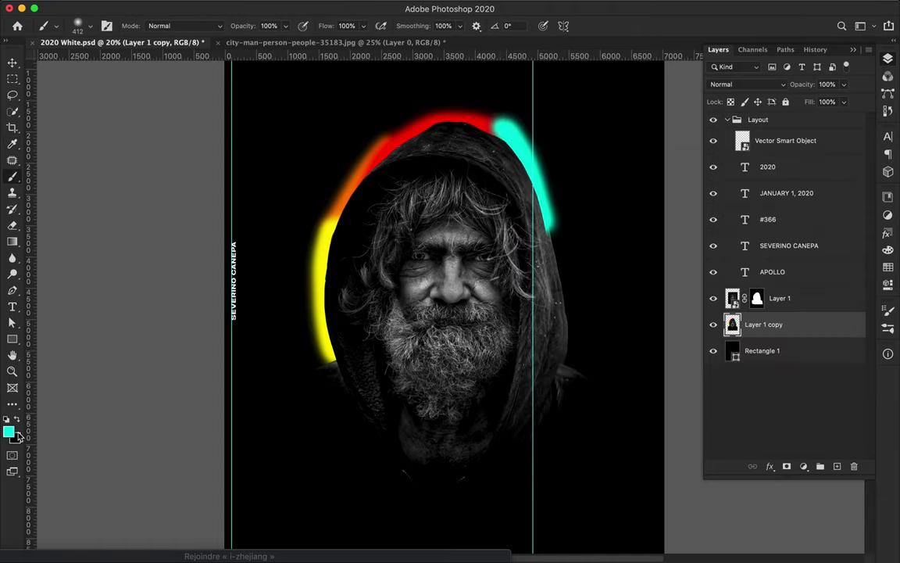
pyautogui.click(11, 432)
pyautogui.moveTo(685, 273); pyautogui.dragTo(685, 238)
pyautogui.press('Return')
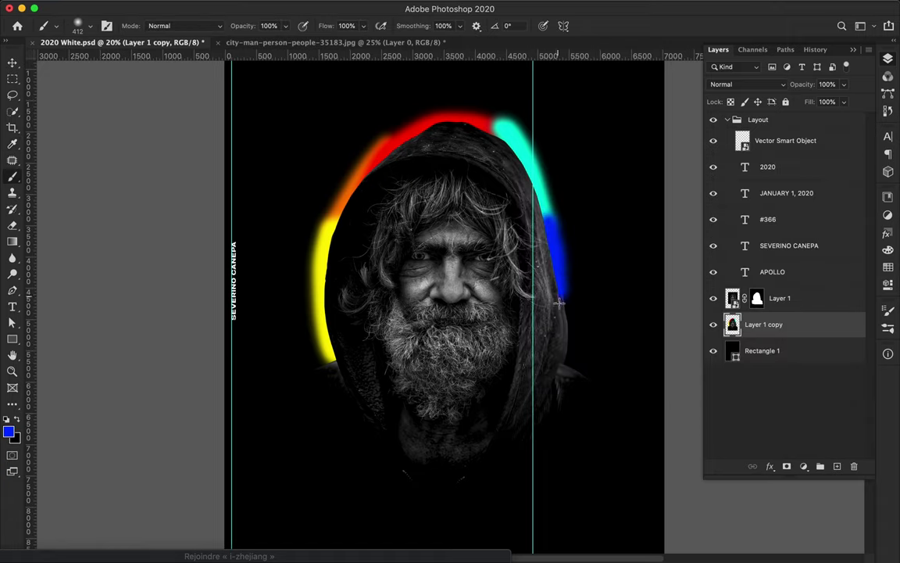
pyautogui.moveTo(560, 303); pyautogui.dragTo(557, 252)
pyautogui.click(8, 431)
pyautogui.moveTo(686, 238); pyautogui.dragTo(686, 223)
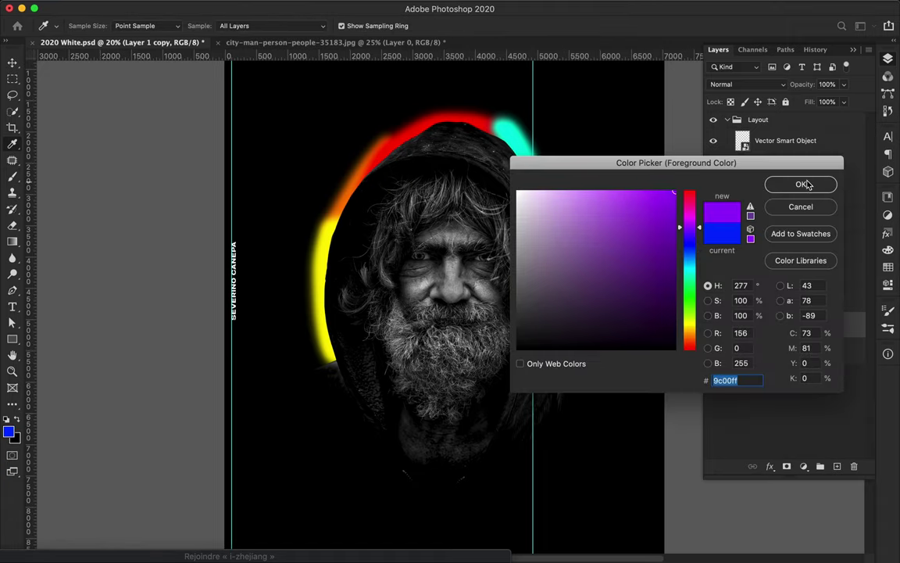
pyautogui.click(800, 183)
pyautogui.moveTo(568, 312); pyautogui.dragTo(561, 355)
pyautogui.press('v')
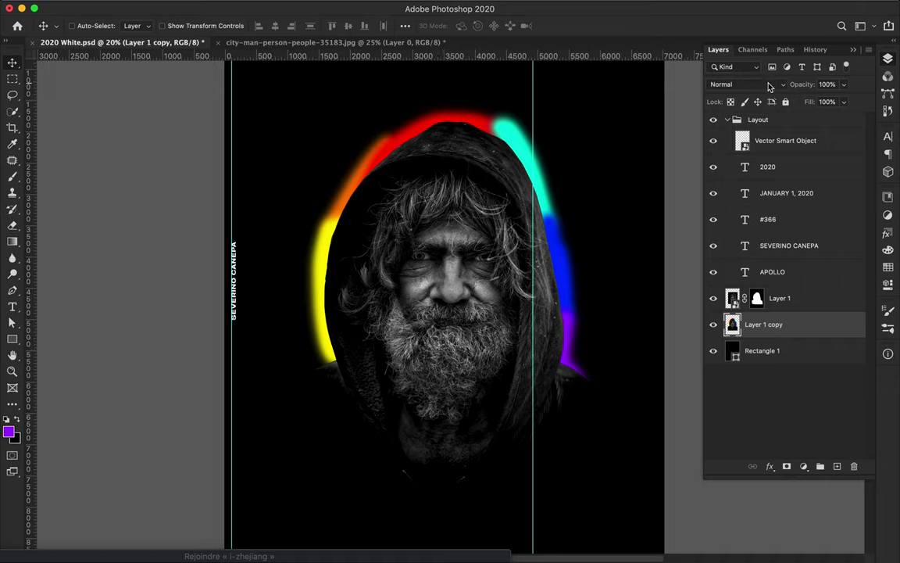
pyautogui.hotkey('ctrl', 'z')
pyautogui.hotkey('ctrl', 'z')
pyautogui.hotkey('ctrl', 'z')
pyautogui.hotkey('ctrl', 'z')
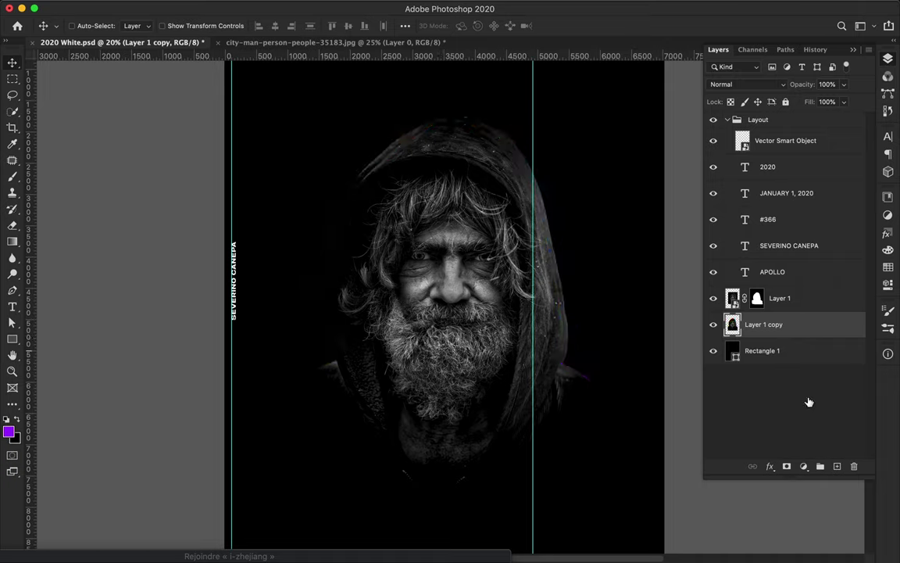
# - On a new layer, paint purple on the hood's lower right and orange up its left edge
pyautogui.hotkey('ctrl', 'shift', 'alt', 'n')
pyautogui.press('b')
pyautogui.moveTo(561, 339); pyautogui.dragTo(561, 372)
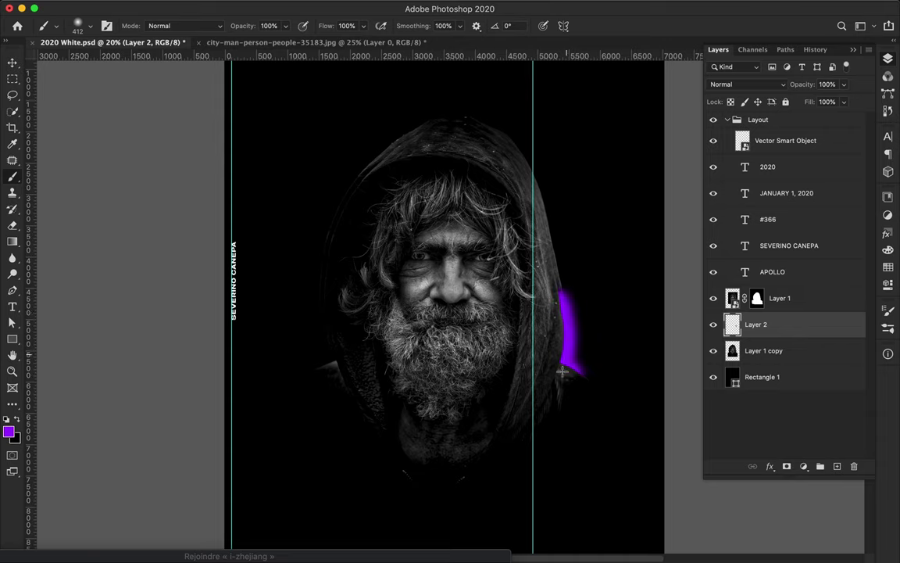
pyautogui.click(887, 266)
pyautogui.click(701, 82)
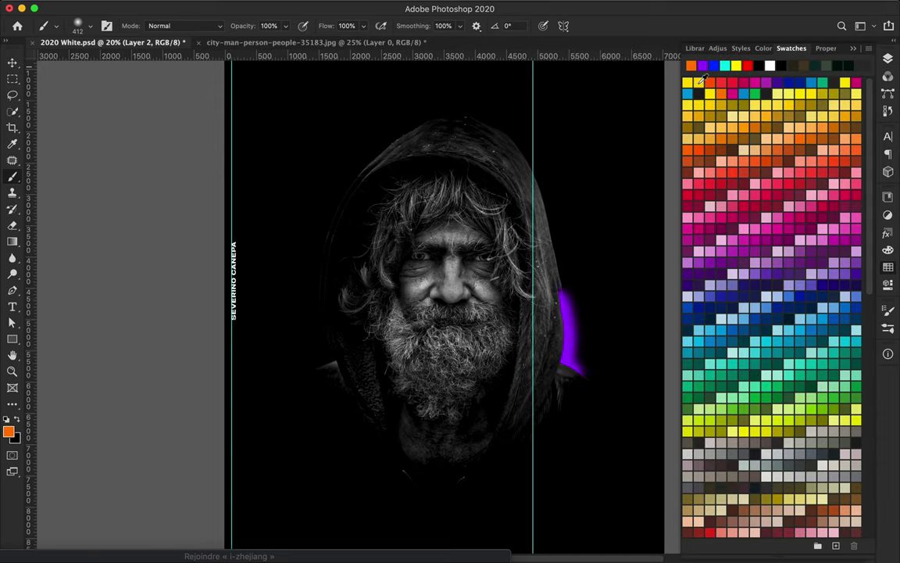
pyautogui.moveTo(329, 342); pyautogui.dragTo(390, 145)
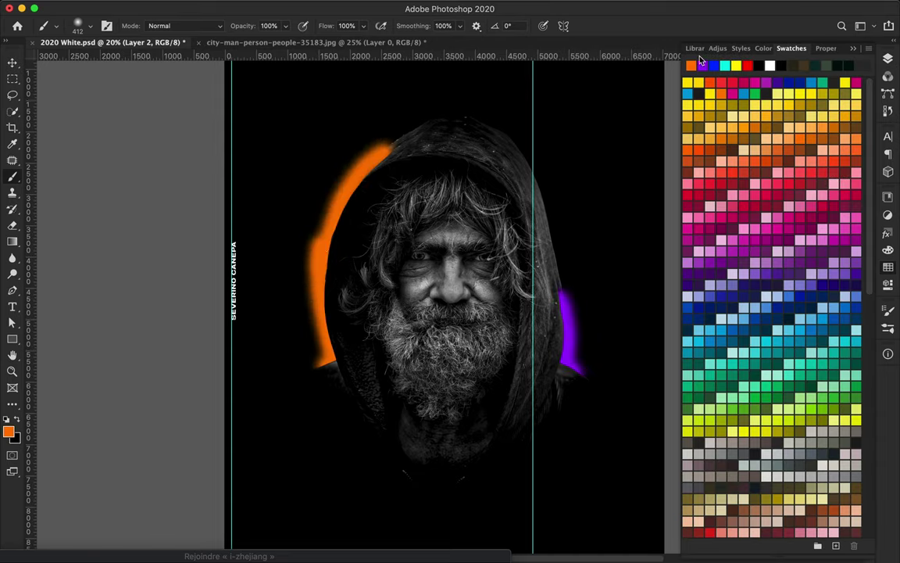
# - Add yellow at the lower left, red across the hood top, and blue down the right edge
pyautogui.click(692, 81)
pyautogui.moveTo(311, 365); pyautogui.dragTo(319, 228)
pyautogui.click(745, 68)
pyautogui.moveTo(359, 164)
pyautogui.mouseDown()
pyautogui.moveTo(407, 126)
pyautogui.moveTo(509, 145)
pyautogui.moveTo(551, 223)
pyautogui.moveTo(563, 283)
pyautogui.mouseUp()
pyautogui.click(746, 66)
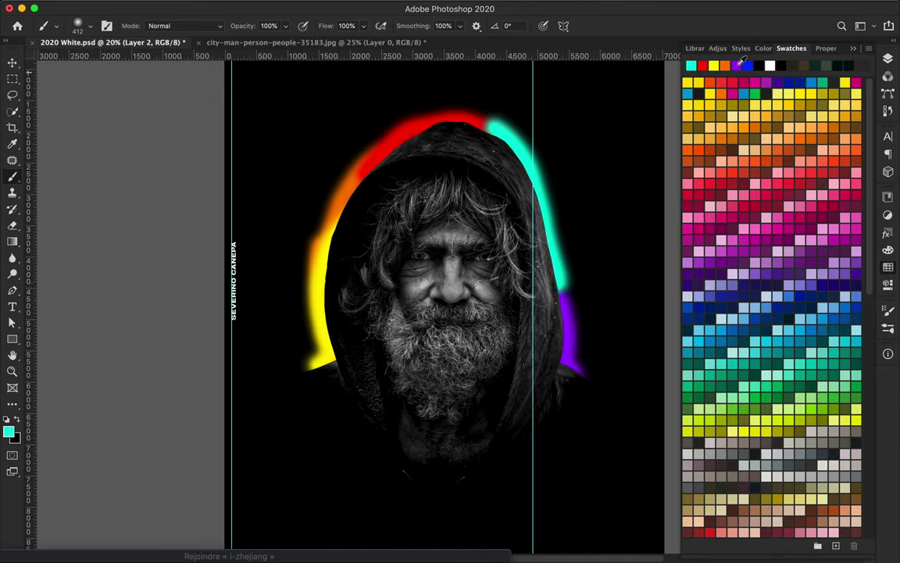
pyautogui.click(746, 65)
pyautogui.moveTo(547, 220); pyautogui.dragTo(557, 269)
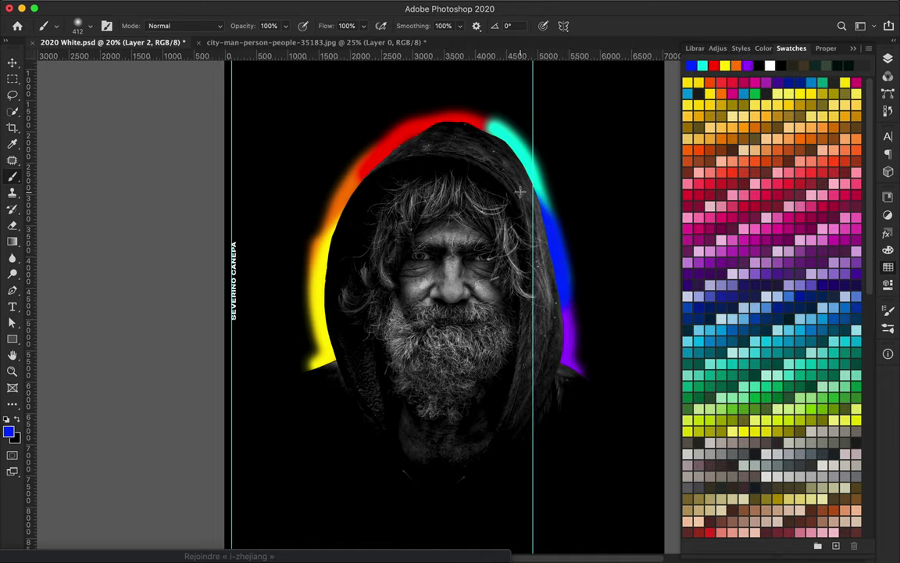
# - Clip the rainbow strokes layer to Layer 1 copy
pyautogui.press('v')
pyautogui.press('F7')
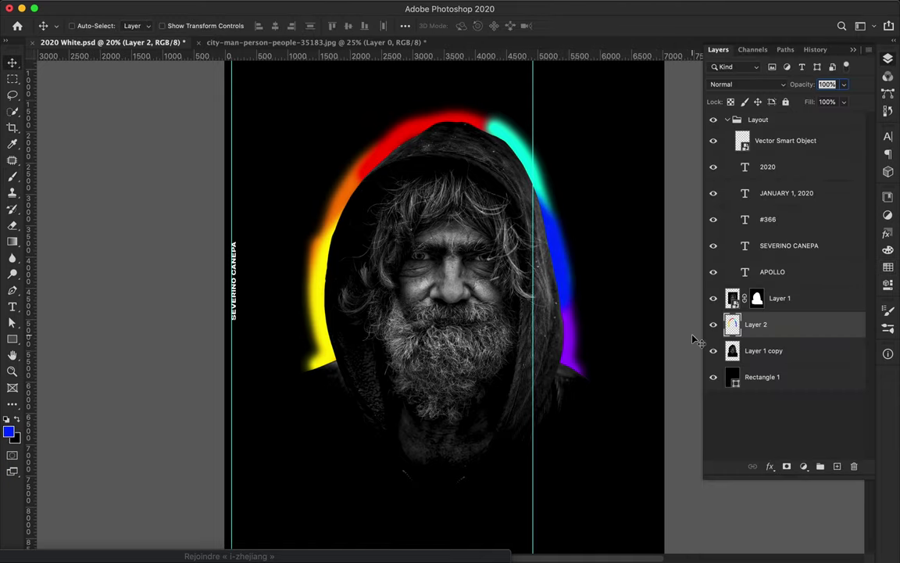
pyautogui.keyDown('alt'); pyautogui.click(755, 334); pyautogui.keyUp('alt')
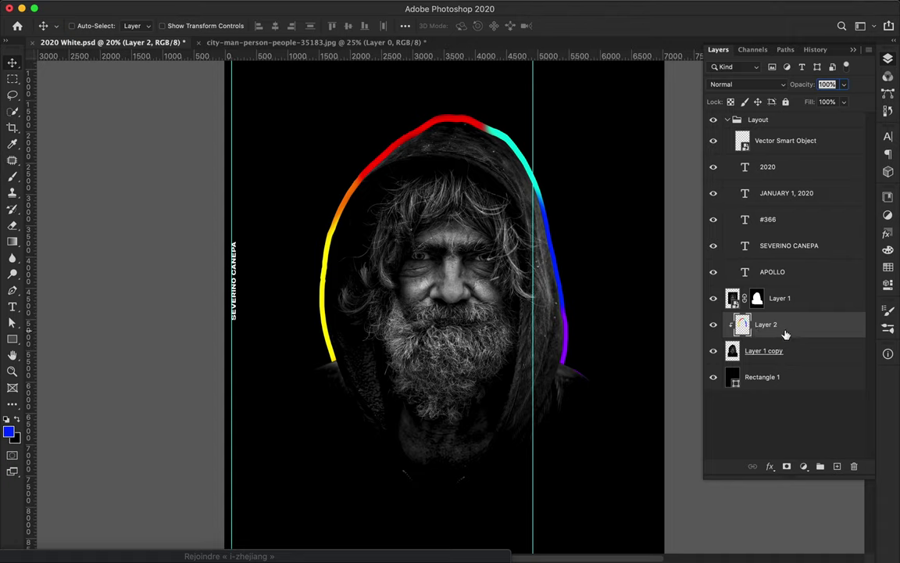
# - Duplicate Layer 2 and apply a Gaussian Blur to the original rainbow layer
pyautogui.press('super+j')
pyautogui.click(770, 324)
pyautogui.click(292, 6)
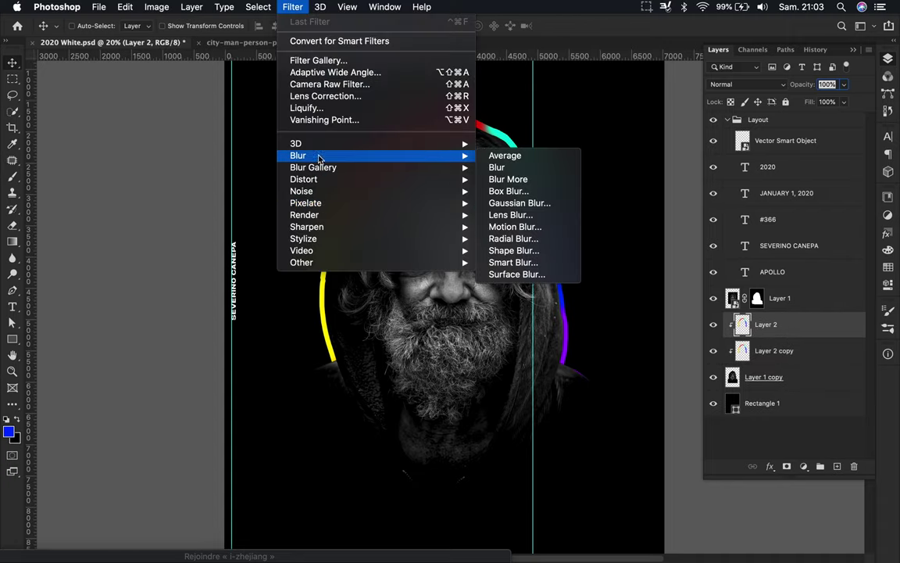
pyautogui.click(517, 202)
pyautogui.moveTo(771, 331); pyautogui.dragTo(691, 329)
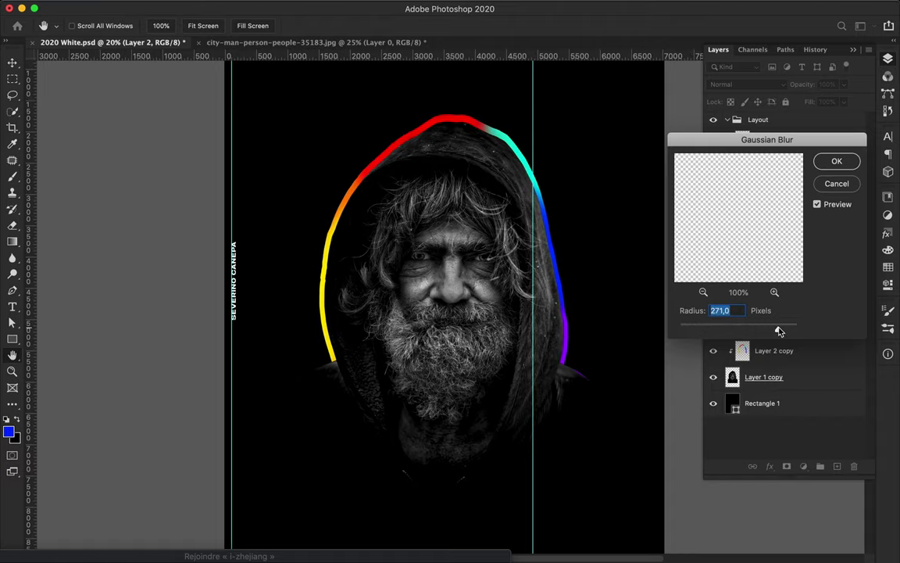
pyautogui.click(837, 162)
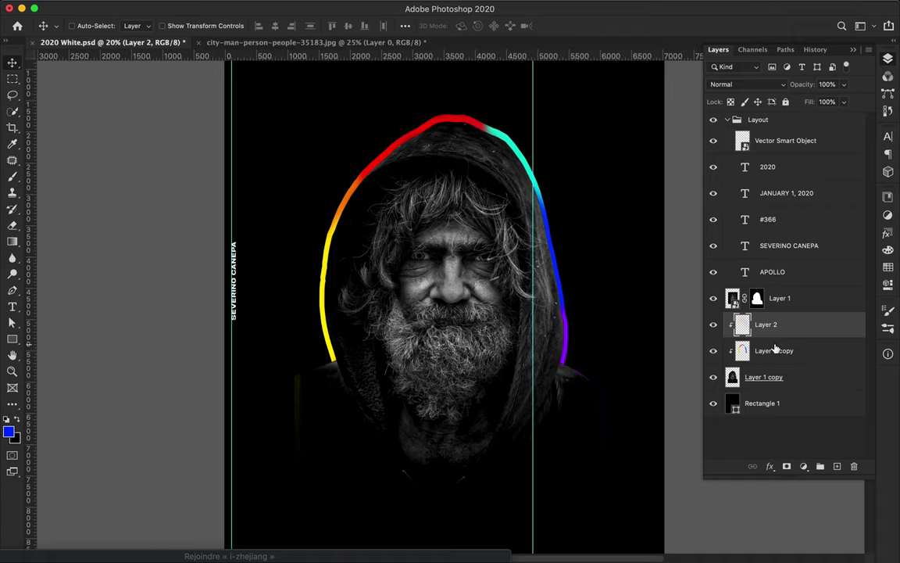
# - Reapply a 141.3 px Gaussian Blur and release Layer 2's clipping mask
pyautogui.click(261, 8)
pyautogui.click(549, 205)
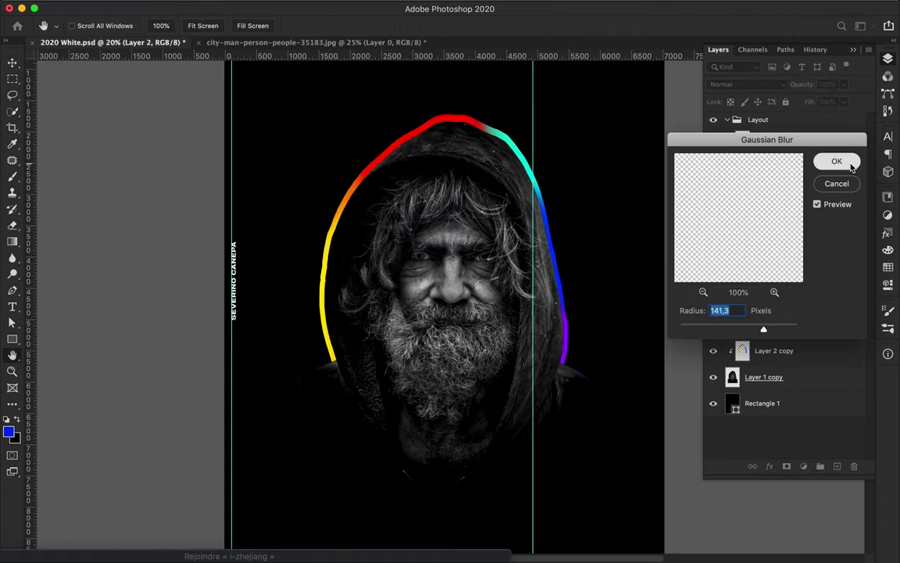
pyautogui.click(846, 161)
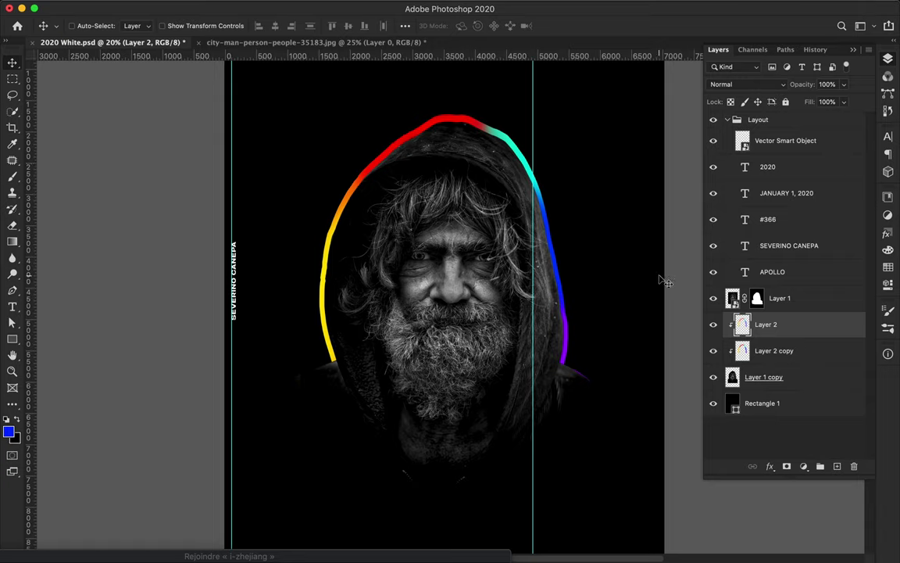
pyautogui.keyDown('alt'); pyautogui.click(779, 334); pyautogui.keyUp('alt')
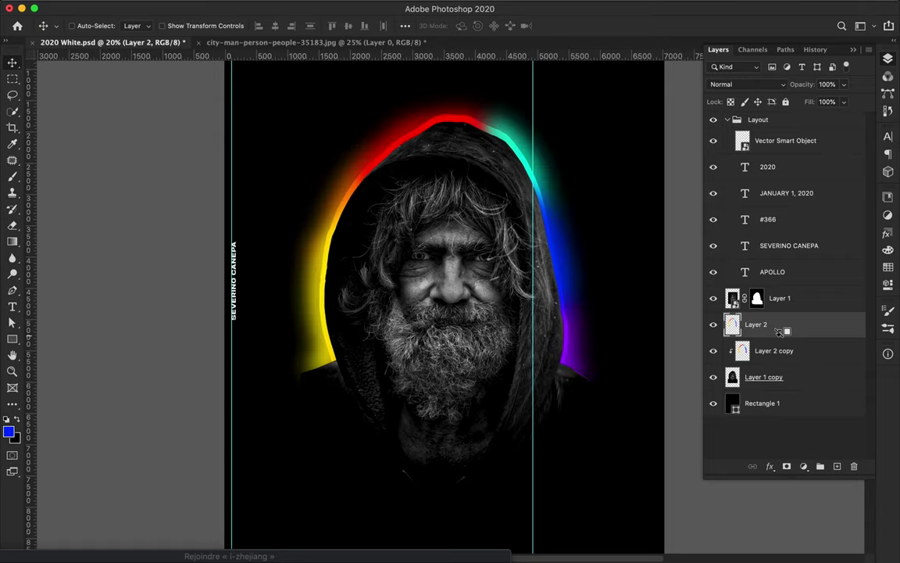
# - Duplicate the blurred glow and stretch the copy slightly taller around the head
pyautogui.hotkey('ctrl', 'j')
pyautogui.hotkey('ctrl', 't')
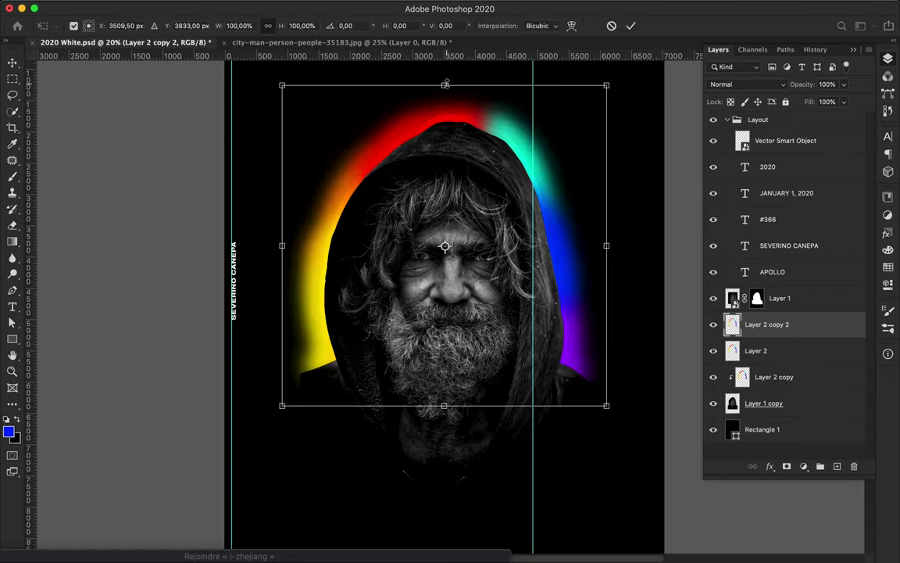
pyautogui.moveTo(444, 86); pyautogui.dragTo(446, 102)
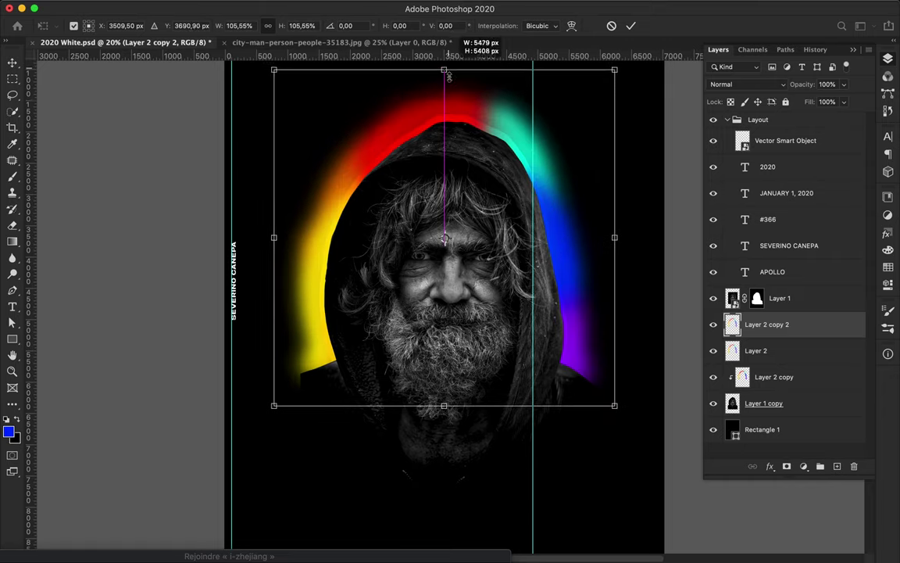
pyautogui.moveTo(445, 102); pyautogui.dragTo(445, 99)
pyautogui.press('Return')
pyautogui.click(781, 350)
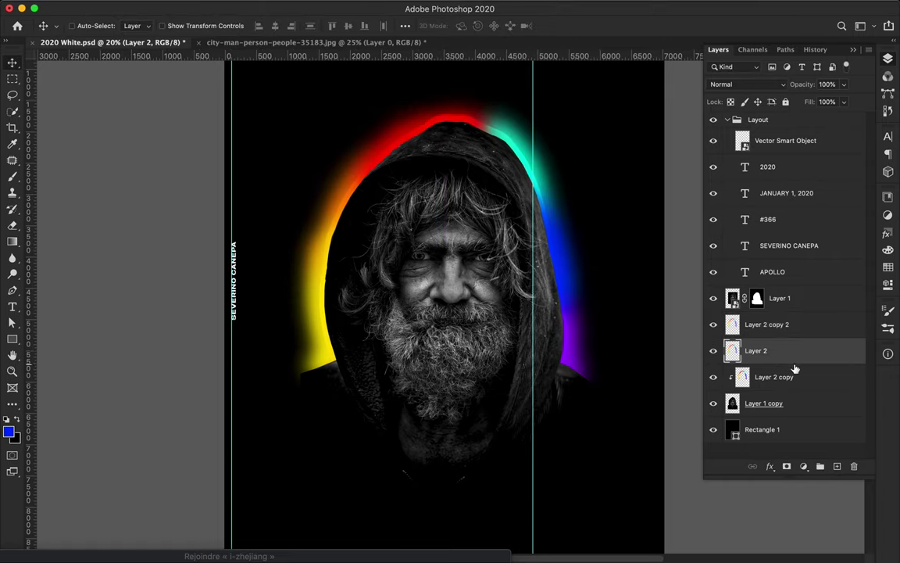
# - Preview Linear Dodge (Add) on the glow, keep Normal, and hide Layer 2 copy
pyautogui.click(746, 84)
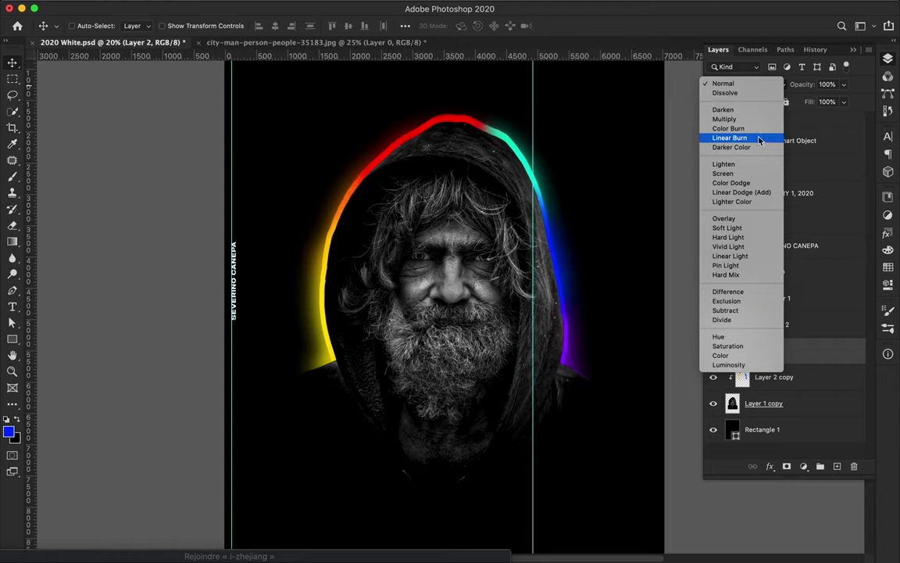
pyautogui.click(684, 189)
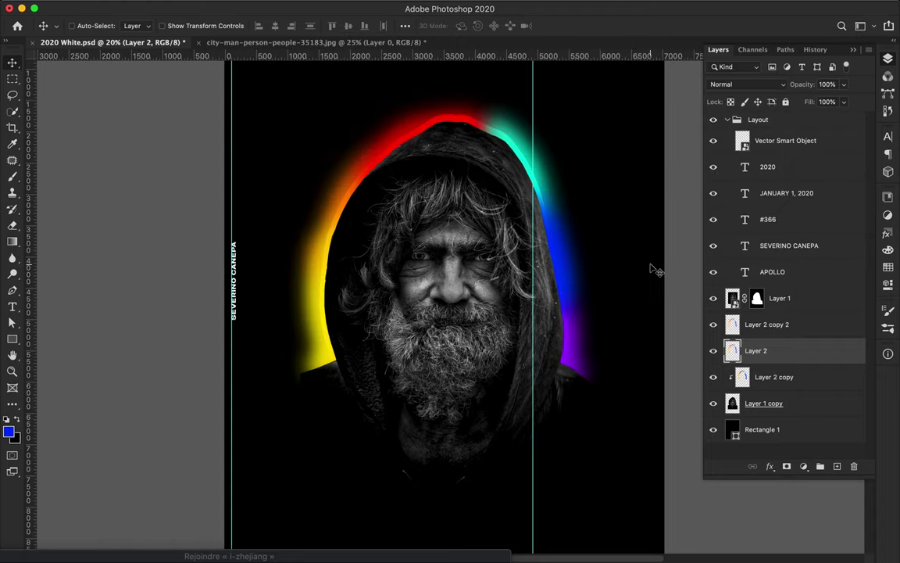
pyautogui.hotkey('ctrl', '0')
pyautogui.click(713, 377)
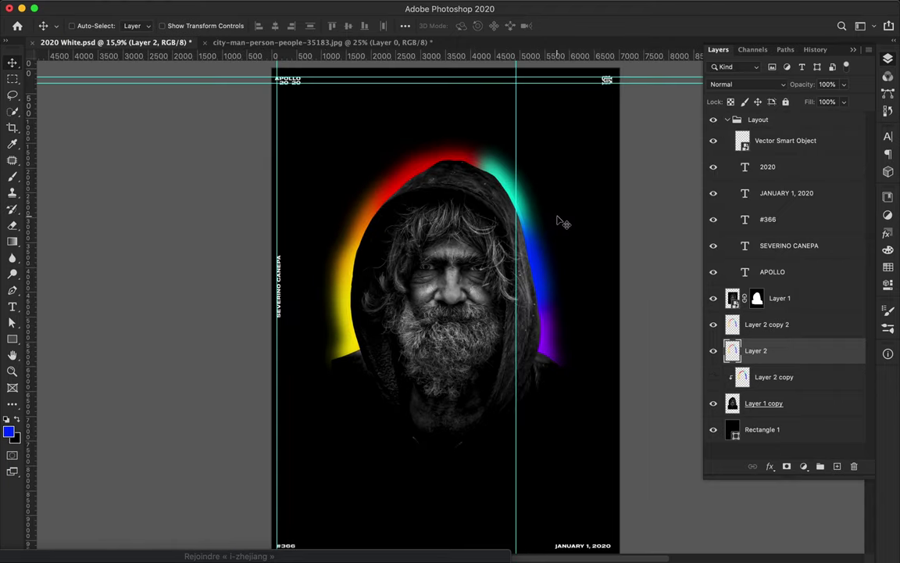
pyautogui.doubleClick(713, 324)
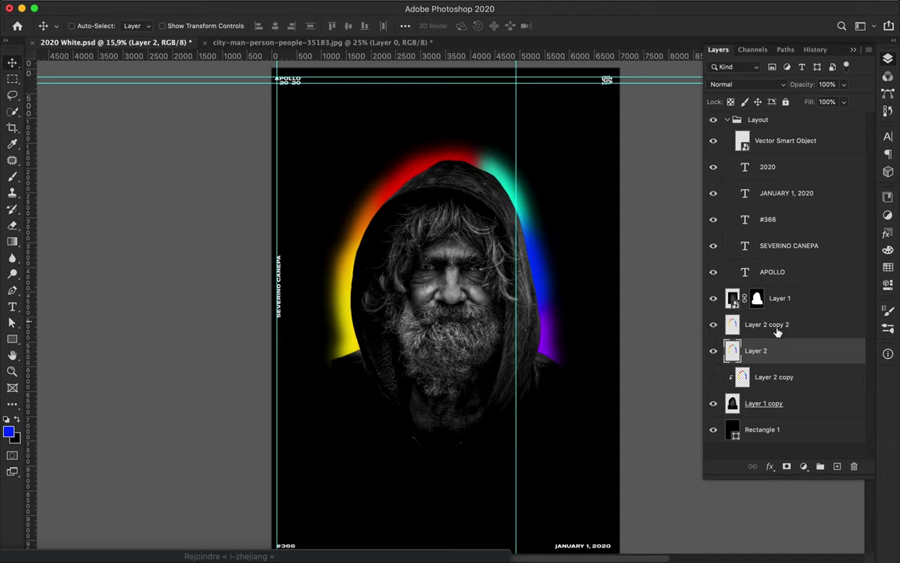
pyautogui.click(754, 84)
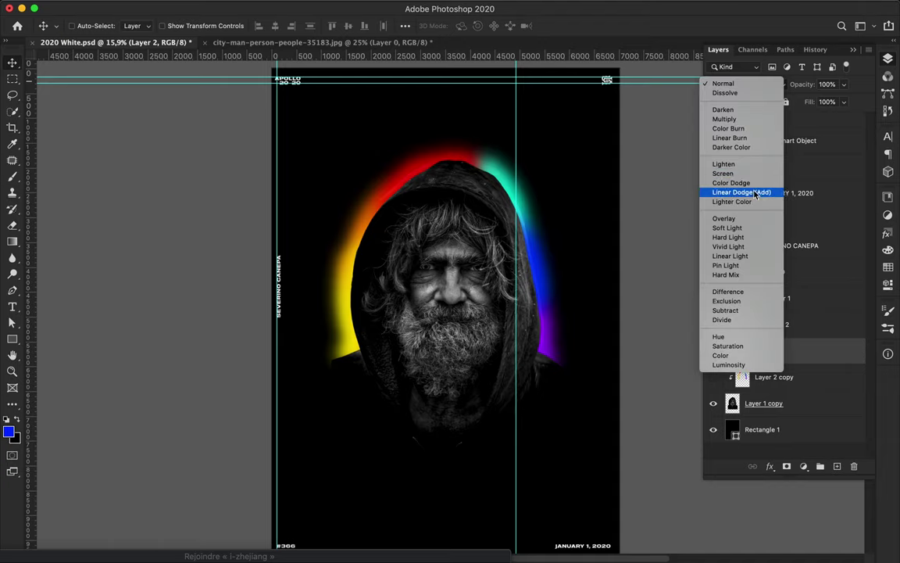
pyautogui.click(647, 177)
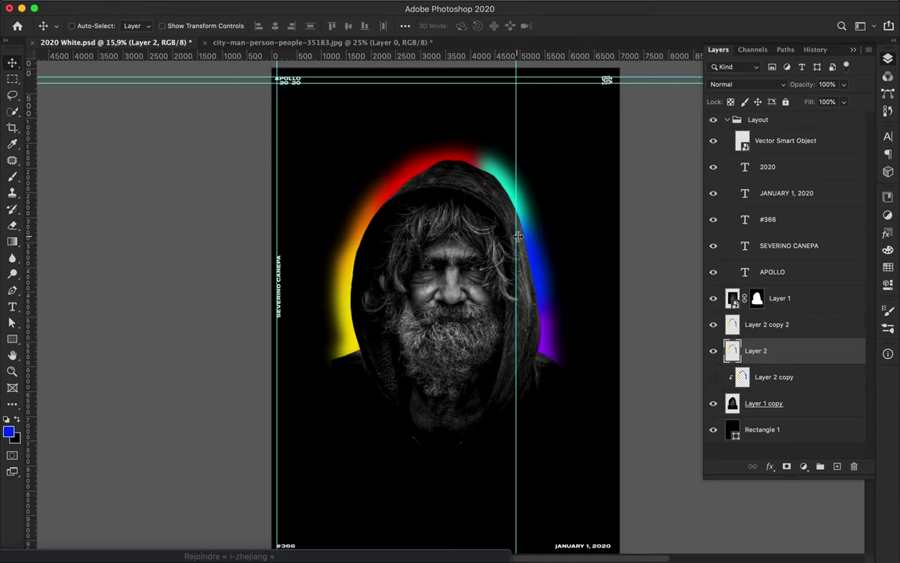
# - Select the rainbow glow layers together and merge them into one
pyautogui.keyDown('alt'); pyautogui.scroll(2, 518, 236); pyautogui.keyUp('alt')
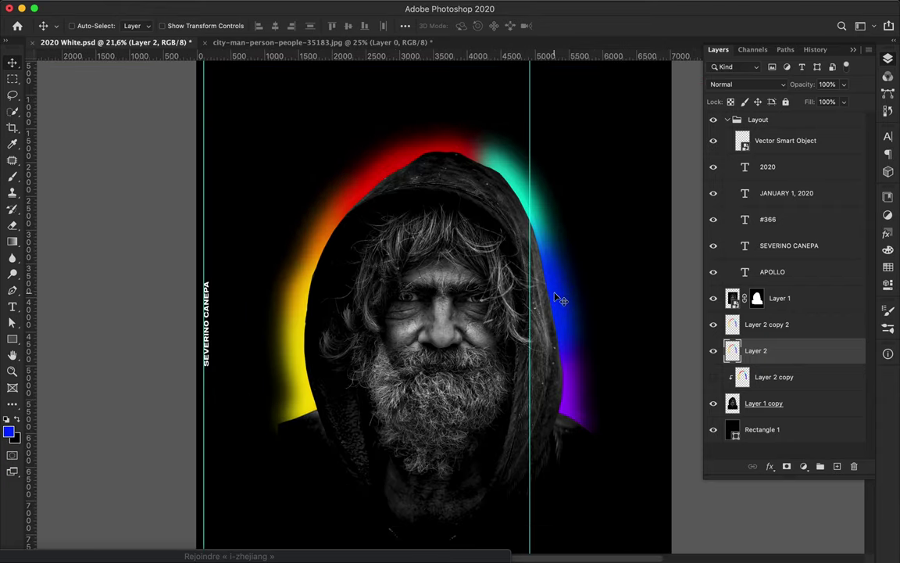
pyautogui.keyDown('alt'); pyautogui.scroll(-2, 557, 298); pyautogui.keyUp('alt')
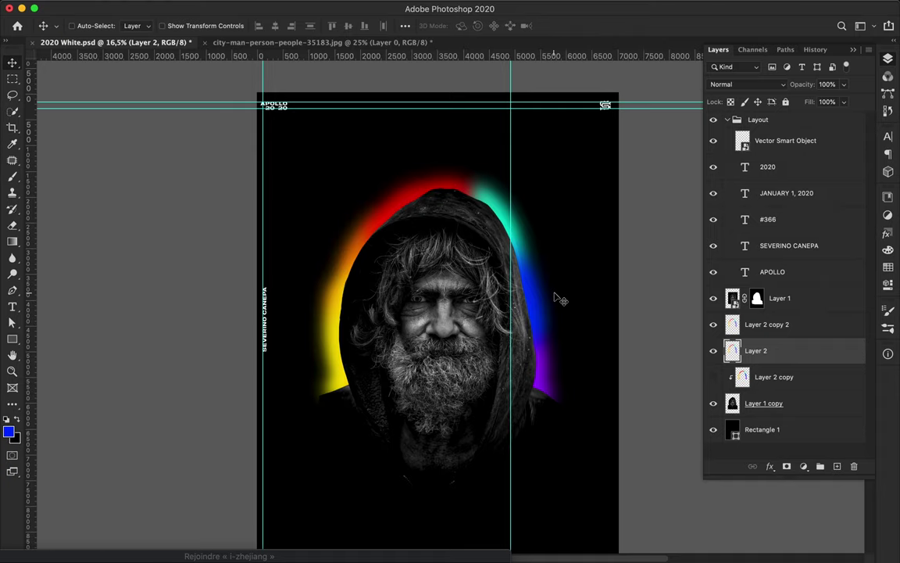
pyautogui.click(712, 377)
pyautogui.keyDown('alt'); pyautogui.scroll(1, 557, 341); pyautogui.keyUp('alt')
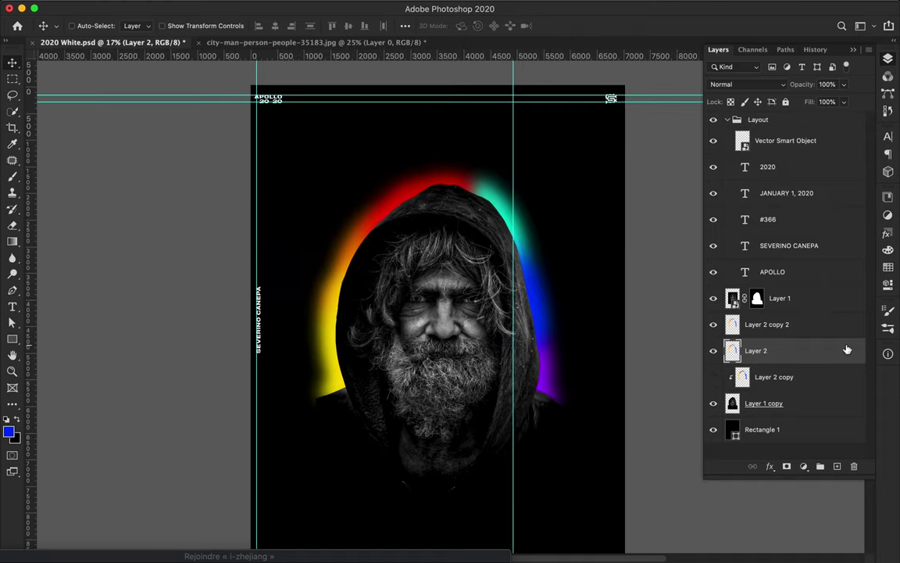
pyautogui.keyDown('shift'); pyautogui.click(779, 378); pyautogui.keyUp('shift')
pyautogui.hotkey('ctrl', 'e')
# - Choose yellow from the swatches and set up a soft 1040 px brush
pyautogui.press('e')
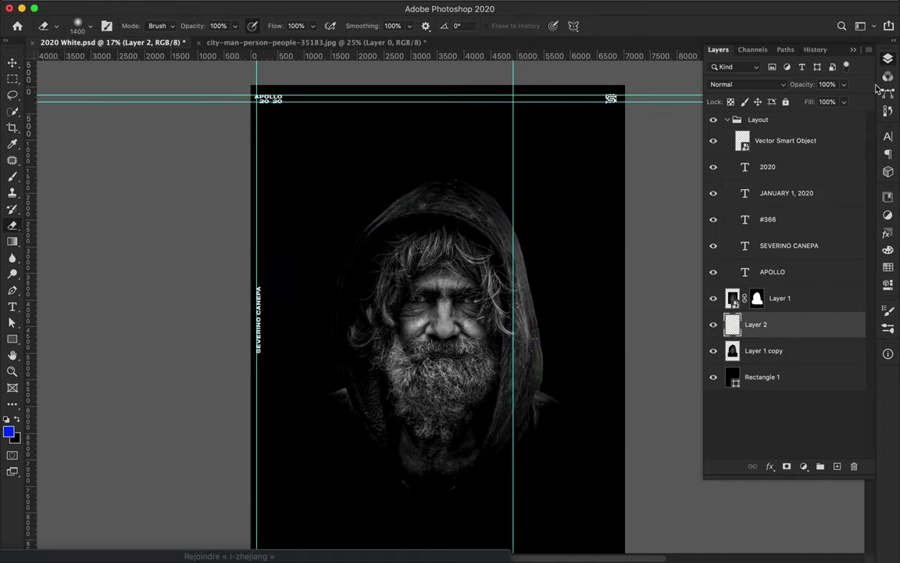
pyautogui.click(887, 266)
pyautogui.click(688, 105)
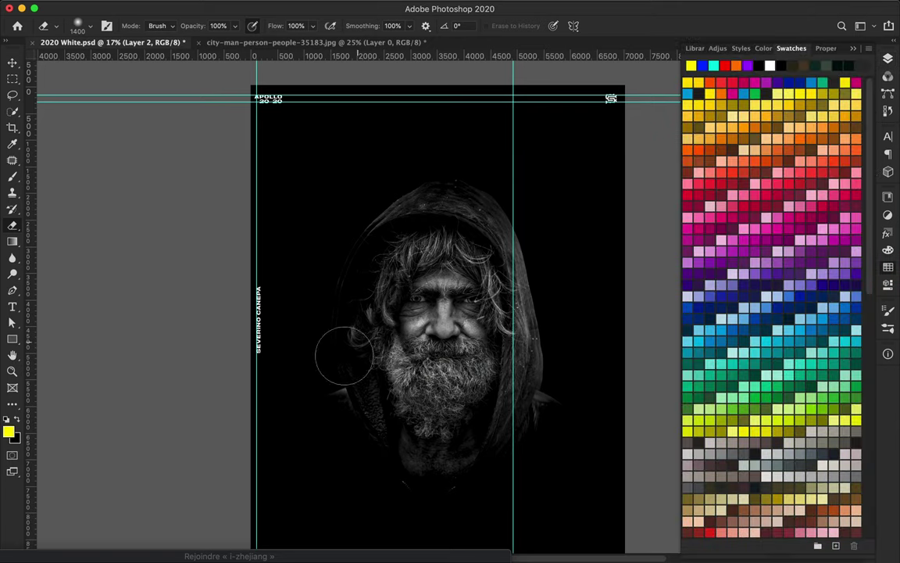
pyautogui.click(889, 60)
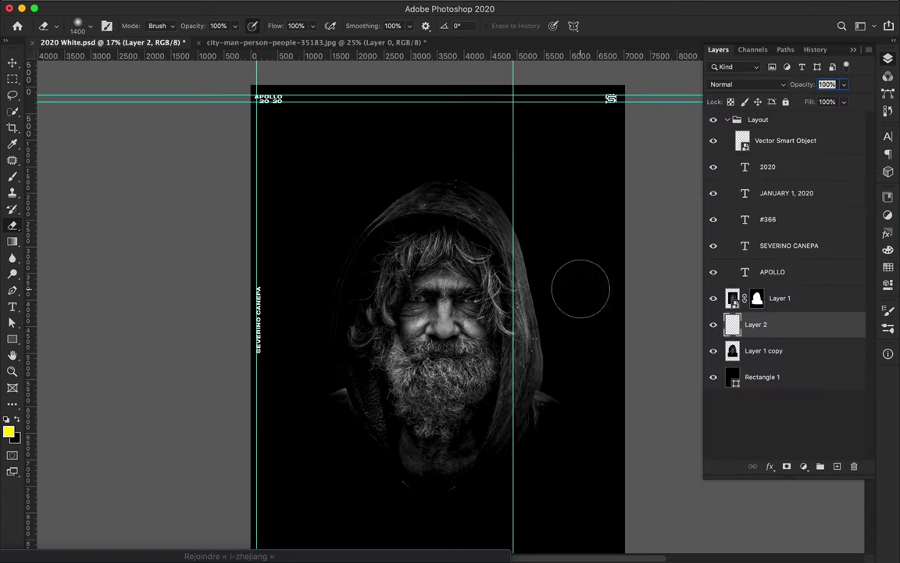
pyautogui.click(837, 466)
pyautogui.press('v')
pyautogui.press('b')
pyautogui.press('Delete')
pyautogui.click(90, 25)
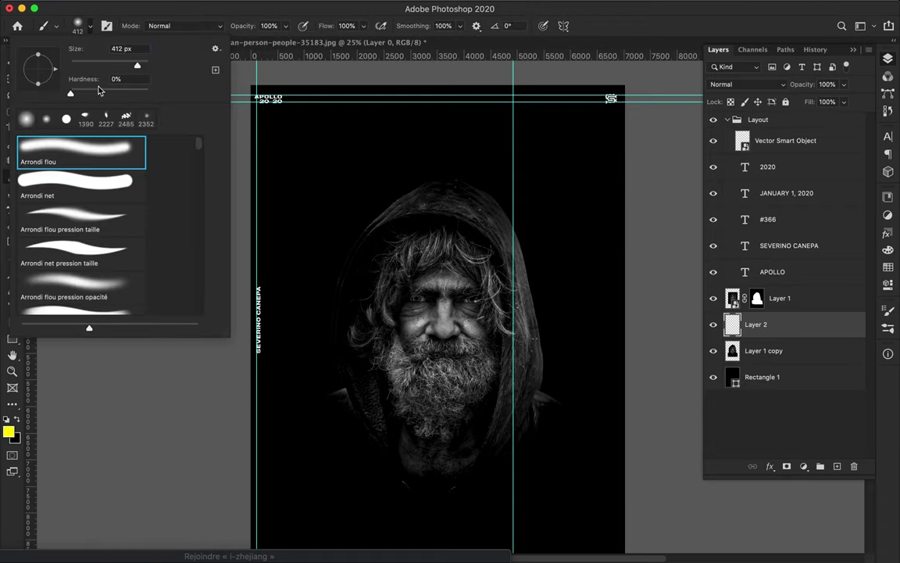
pyautogui.moveTo(141, 69); pyautogui.dragTo(146, 61)
pyautogui.click(325, 348)
# - Paint yellow, orange, red, purple and blue soft glow around the hood
pyautogui.moveTo(327, 367)
pyautogui.mouseDown()
pyautogui.moveTo(353, 260)
pyautogui.moveTo(468, 179)
pyautogui.mouseUp()
pyautogui.click(888, 266)
pyautogui.click(723, 117)
pyautogui.moveTo(326, 281); pyautogui.dragTo(488, 231)
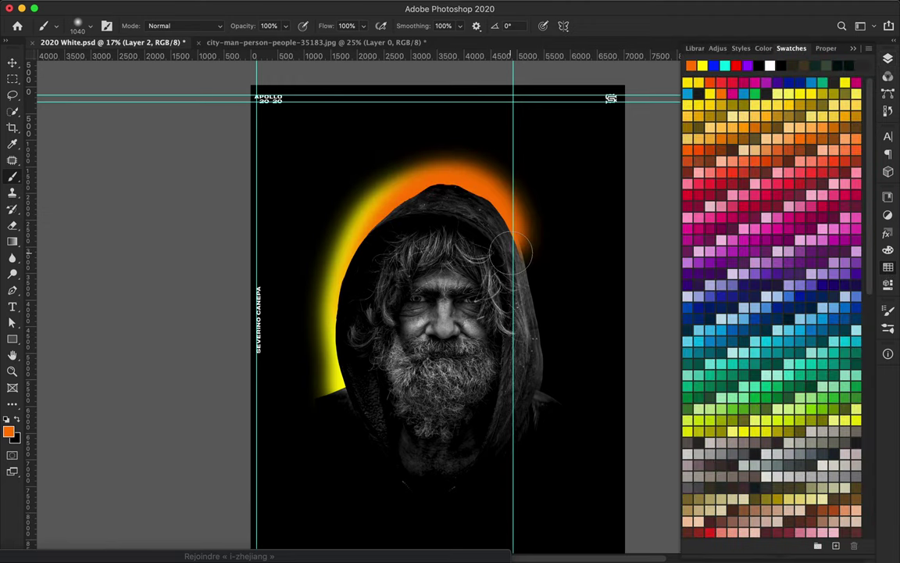
pyautogui.click(742, 82)
pyautogui.moveTo(443, 209); pyautogui.dragTo(531, 301)
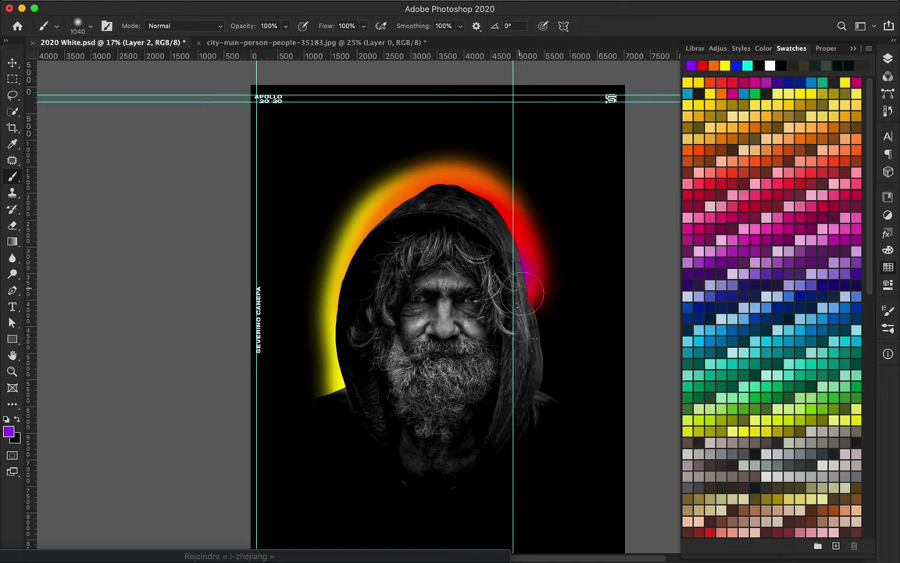
pyautogui.moveTo(524, 287); pyautogui.dragTo(534, 365)
pyautogui.click(789, 81)
pyautogui.moveTo(538, 328)
pyautogui.mouseDown()
pyautogui.moveTo(535, 377)
pyautogui.moveTo(548, 361)
pyautogui.mouseUp()
# - Repaint the halo's upper arch in orange and red, undoing an oversized yellow patch
pyautogui.click(728, 66)
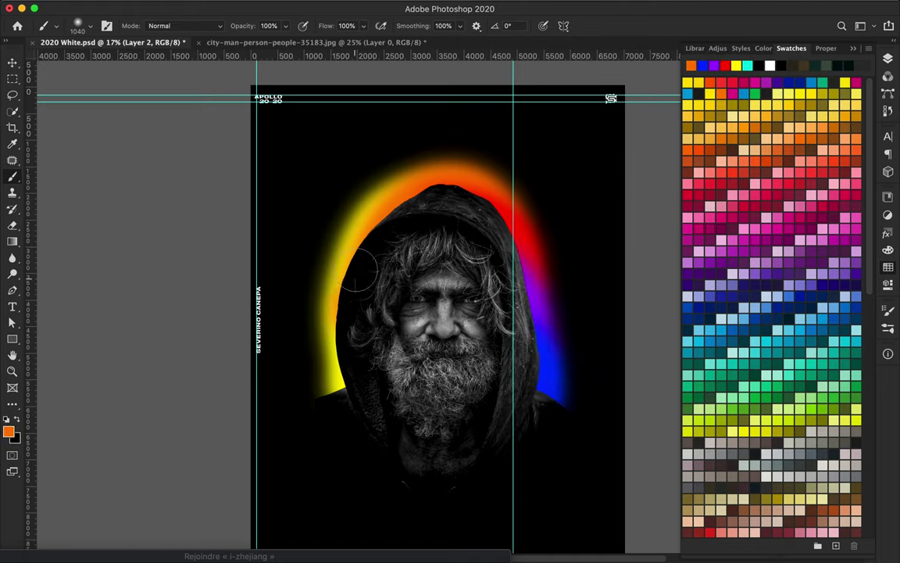
pyautogui.moveTo(320, 270); pyautogui.dragTo(463, 201)
pyautogui.moveTo(383, 185)
pyautogui.mouseDown()
pyautogui.moveTo(511, 226)
pyautogui.moveTo(516, 344)
pyautogui.mouseUp()
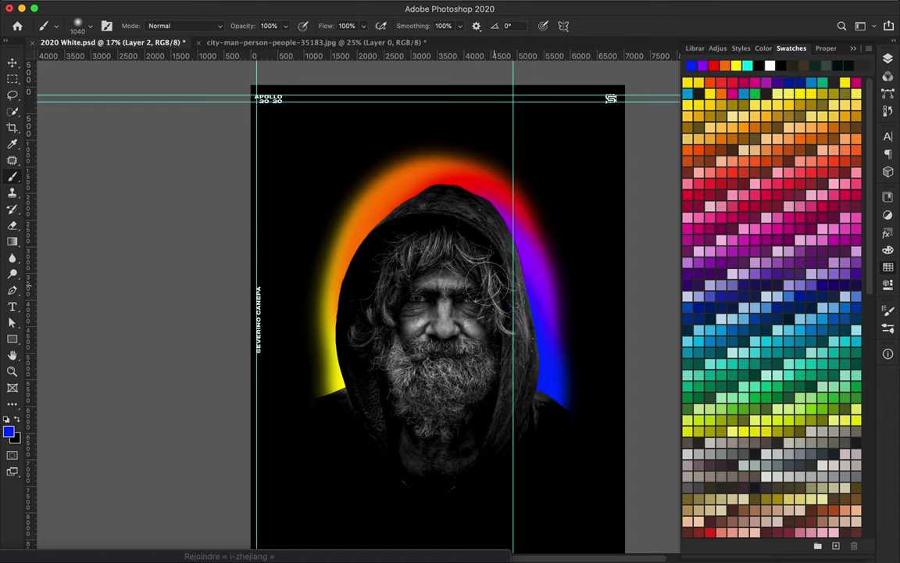
pyautogui.press('v')
pyautogui.click(888, 59)
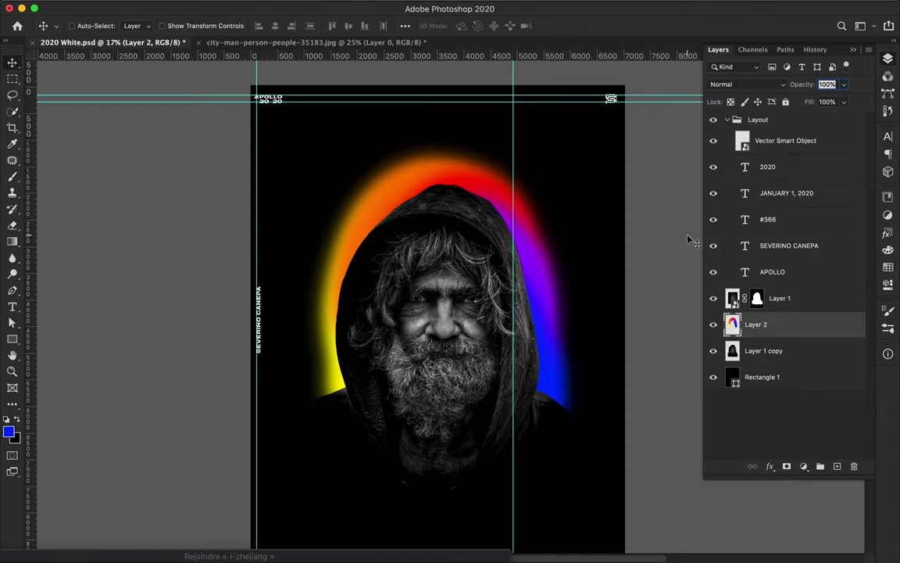
pyautogui.press('e')
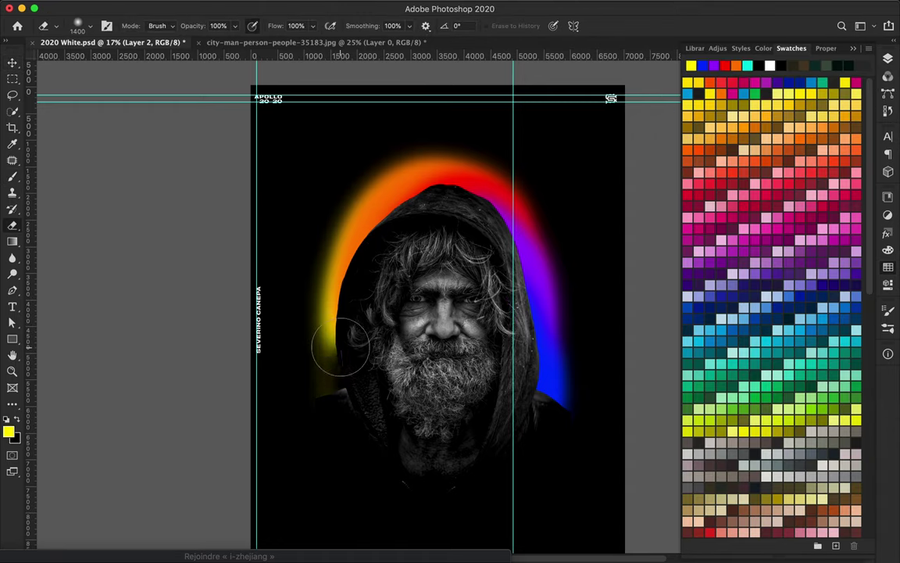
pyautogui.press('b')
pyautogui.moveTo(328, 367); pyautogui.dragTo(326, 320)
pyautogui.hotkey('ctrl', 'z')
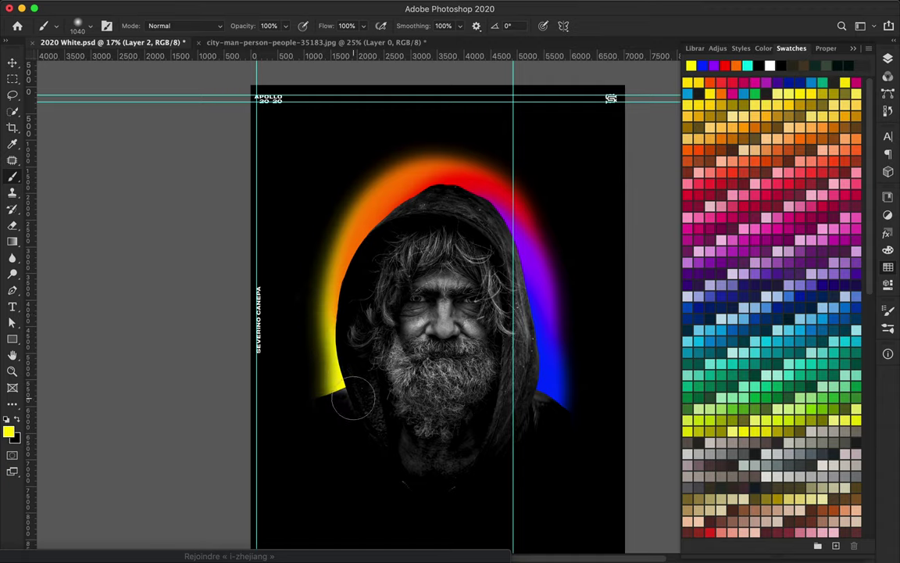
# - Duplicate the rainbow halo layer as Layer 2 copy
pyautogui.press('v')
pyautogui.press('XF86AudioMute')
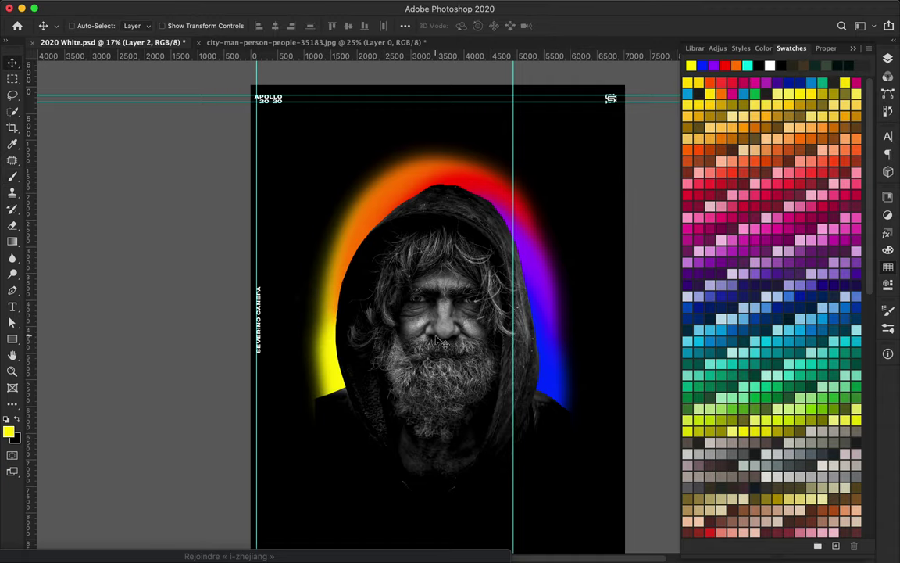
pyautogui.click(889, 61)
pyautogui.hotkey('ctrl', 'j')
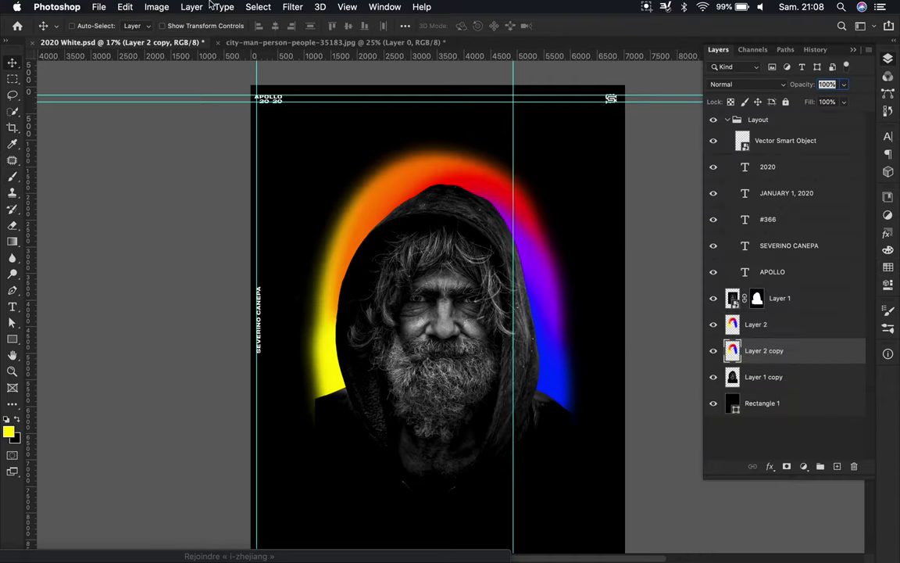
# - Apply a 141,3-pixel Gaussian blur to the halo copy
pyautogui.click(291, 6)
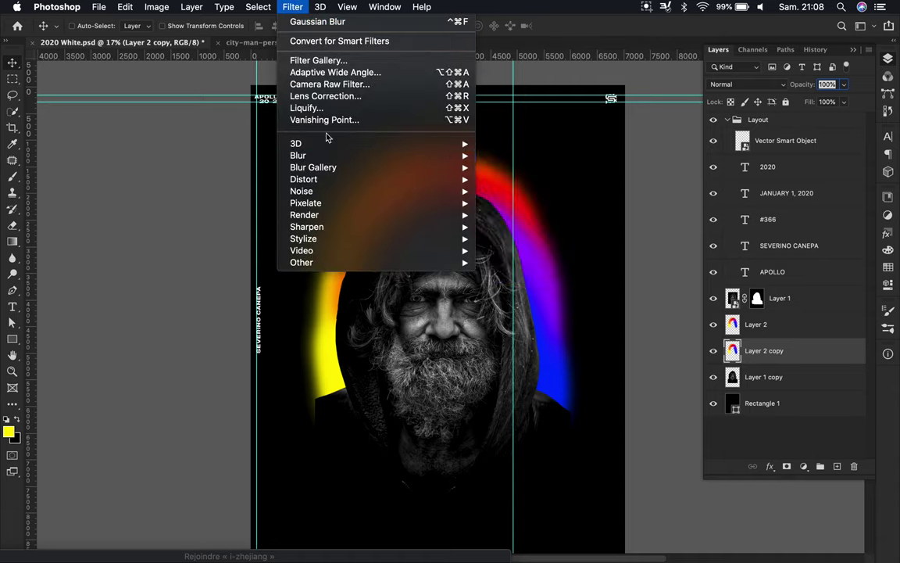
pyautogui.moveTo(297, 155)
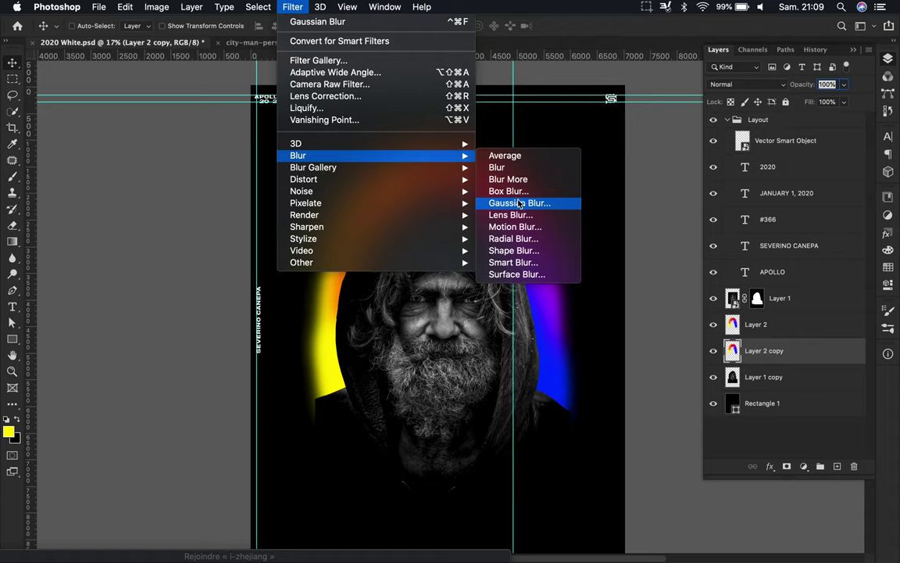
pyautogui.click(519, 203)
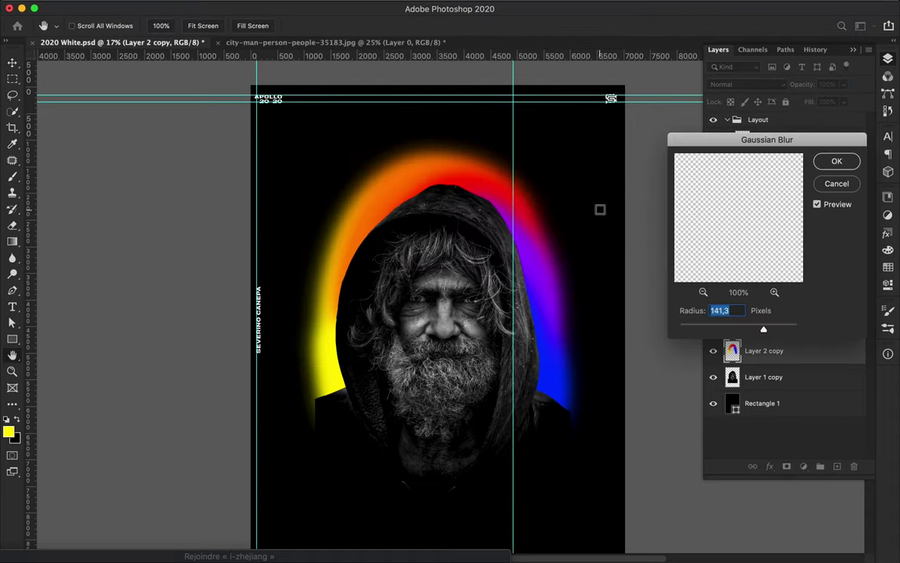
pyautogui.click(835, 162)
pyautogui.press('e')
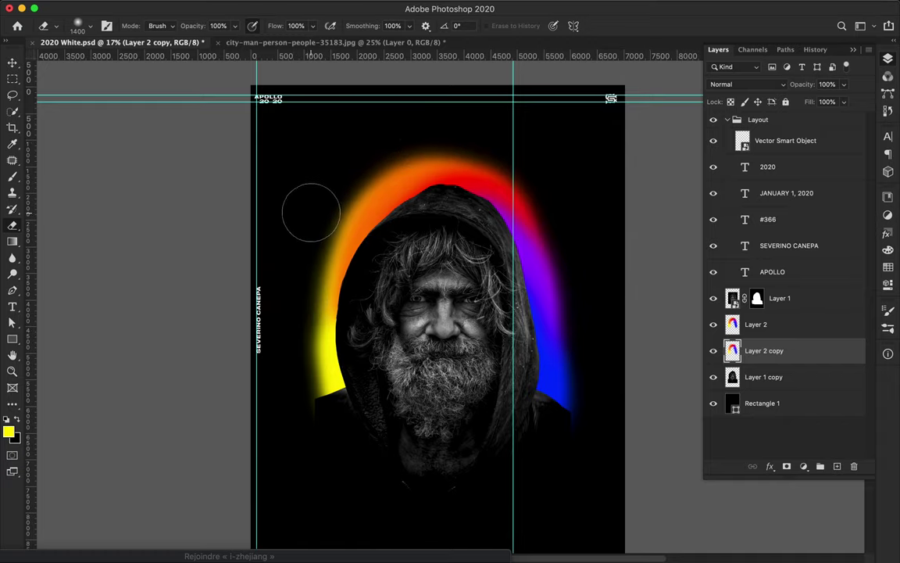
# - Delete the sharp original Layer 2 and duplicate the blurred halo layer
pyautogui.click(780, 330)
pyautogui.press('BackSpace')
pyautogui.hotkey('ctrl', 'z')
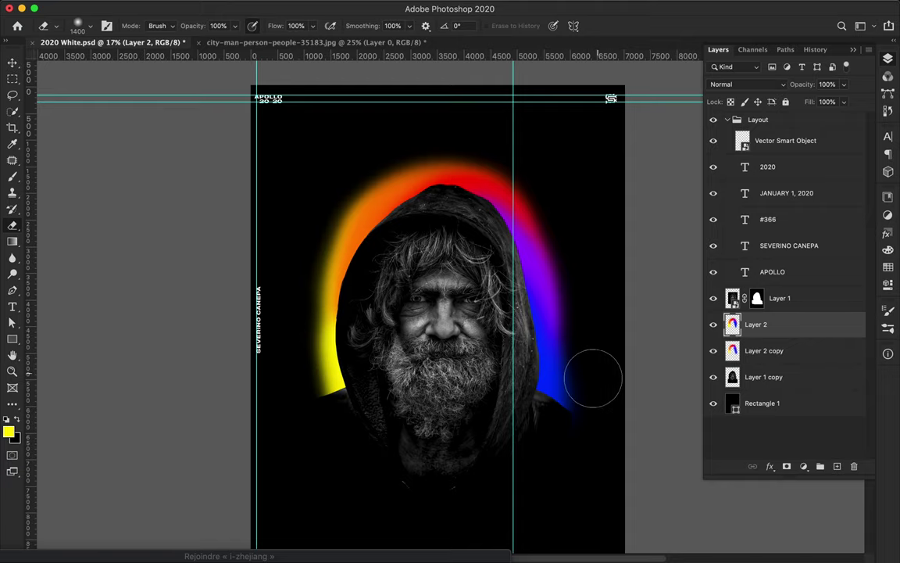
pyautogui.press('Delete')
pyautogui.hotkey('ctrl', 'z')
pyautogui.press('Delete')
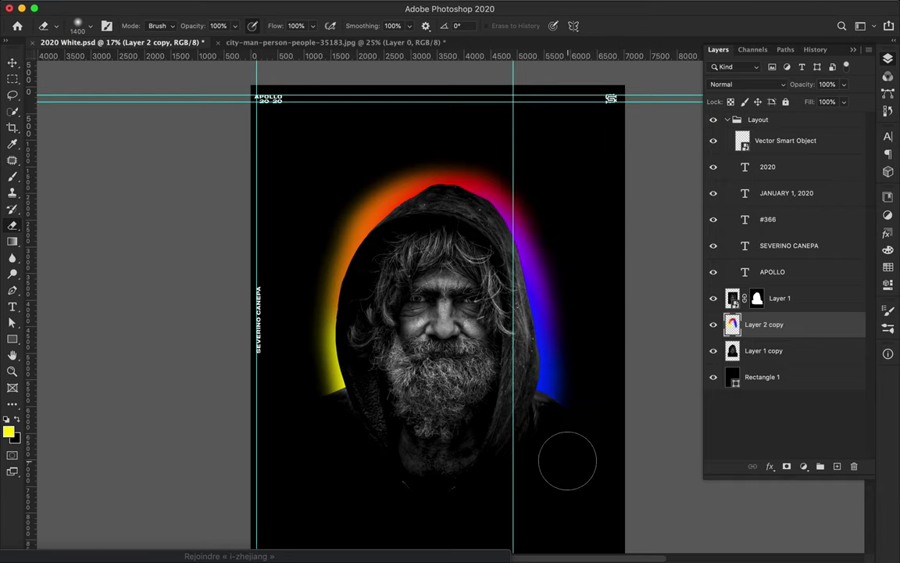
pyautogui.press('v')
pyautogui.hotkey('ctrl', 'j')
pyautogui.click(292, 7)
pyautogui.moveTo(298, 156)
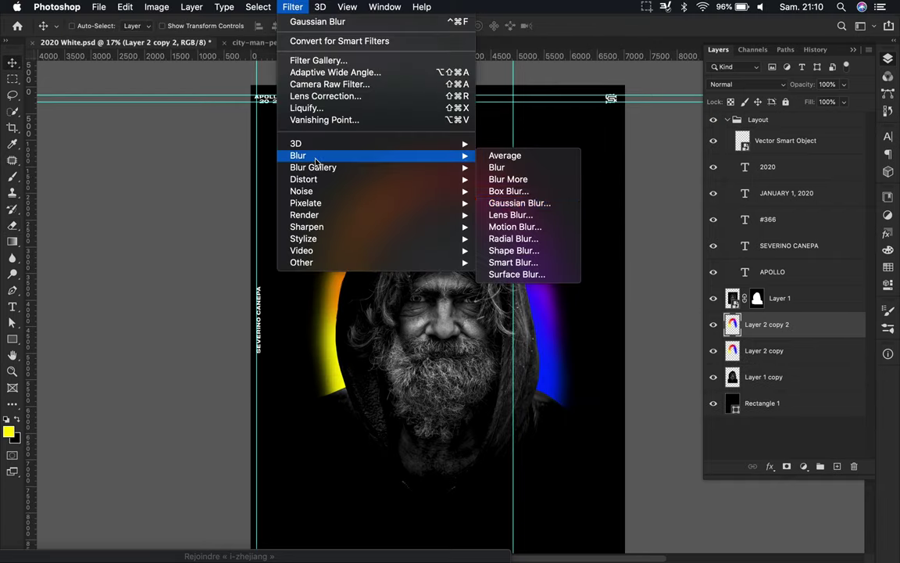
# - Blur Layer 2 copy 2 with a 271,0-pixel Gaussian blur and compare visibility
pyautogui.click(516, 204)
pyautogui.moveTo(765, 334); pyautogui.dragTo(778, 329)
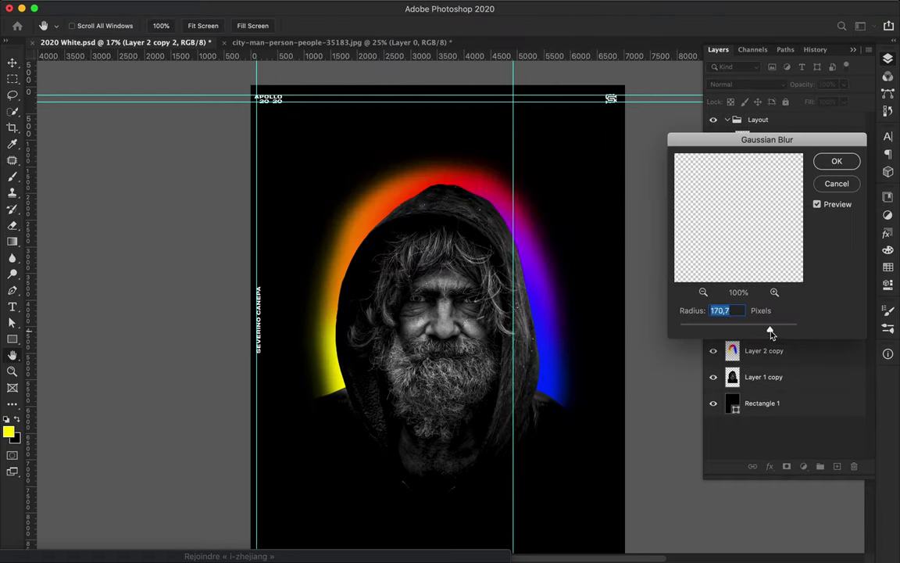
pyautogui.click(837, 161)
pyautogui.click(713, 324)
pyautogui.click(713, 324)
pyautogui.click(713, 325)
# - Duplicate the strongly blurred halo and set the copy's blend mode to Color Dodge
pyautogui.click(714, 353)
pyautogui.moveTo(766, 324); pyautogui.dragTo(790, 325)
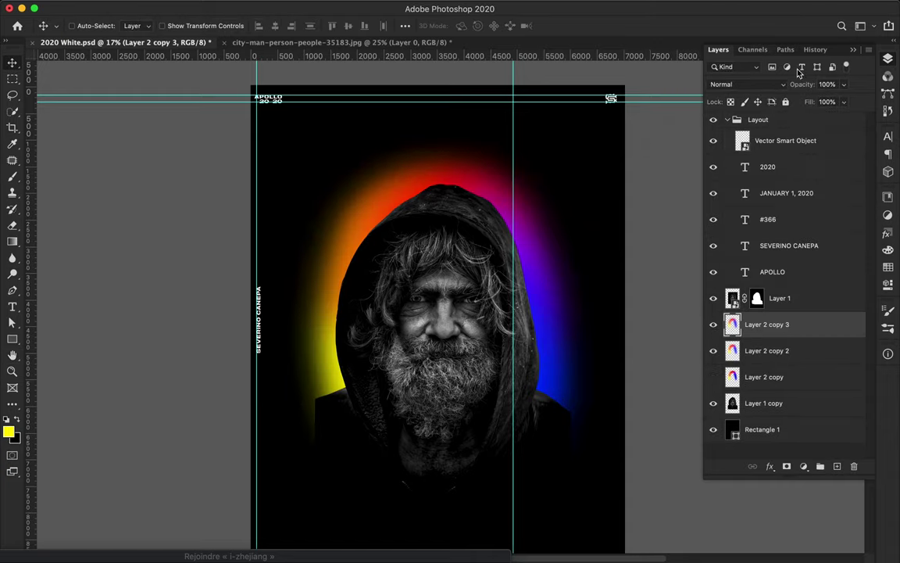
pyautogui.click(727, 84)
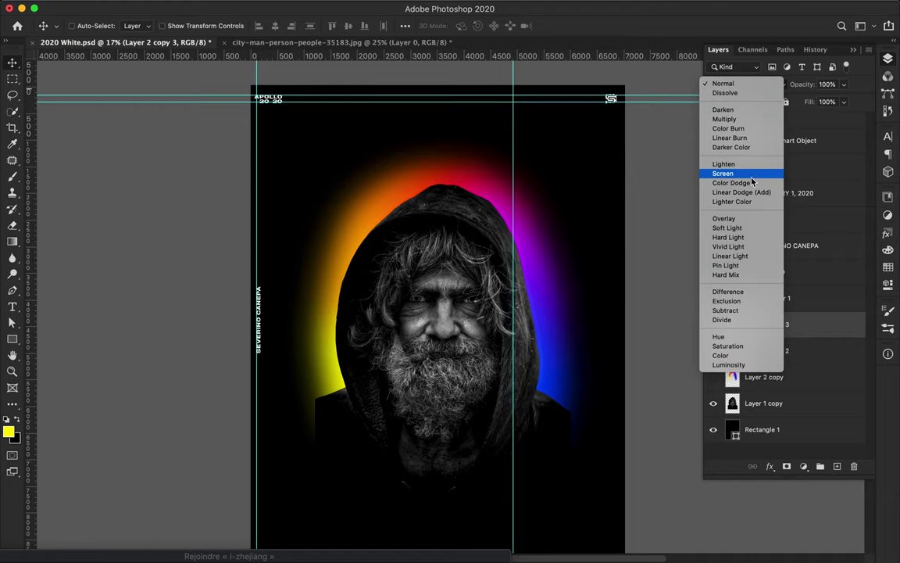
pyautogui.click(735, 183)
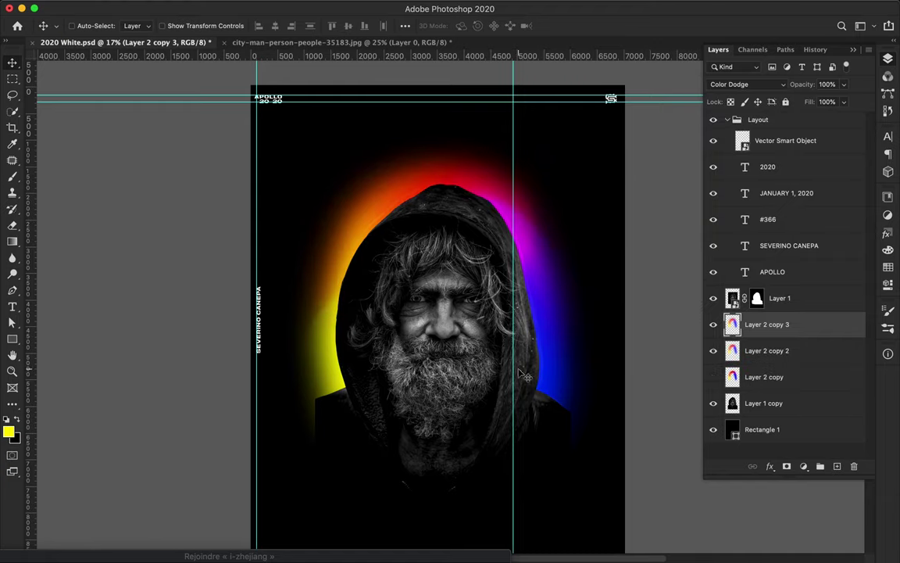
pyautogui.press('e')
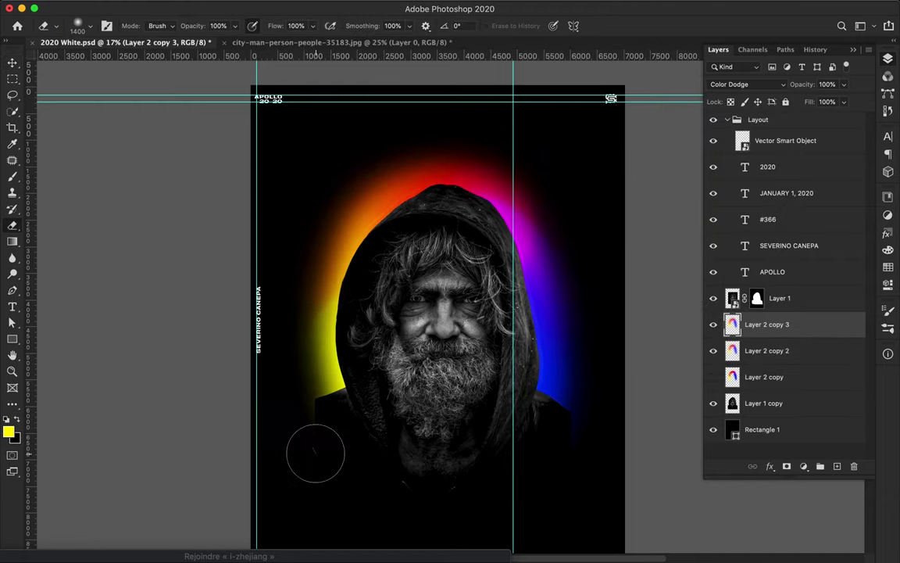
pyautogui.click(762, 351)
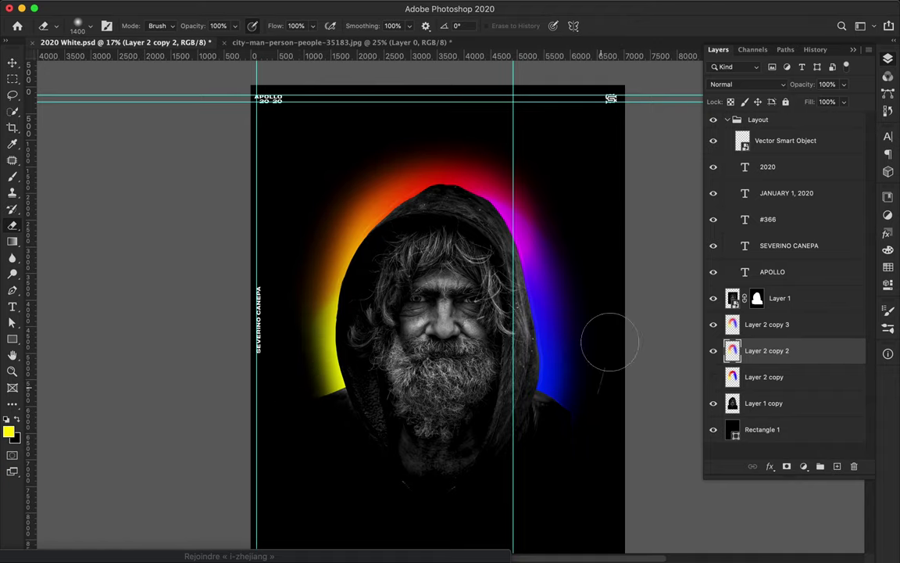
pyautogui.click(762, 324)
pyautogui.press('v')
pyautogui.scroll(-2, 640, 354)
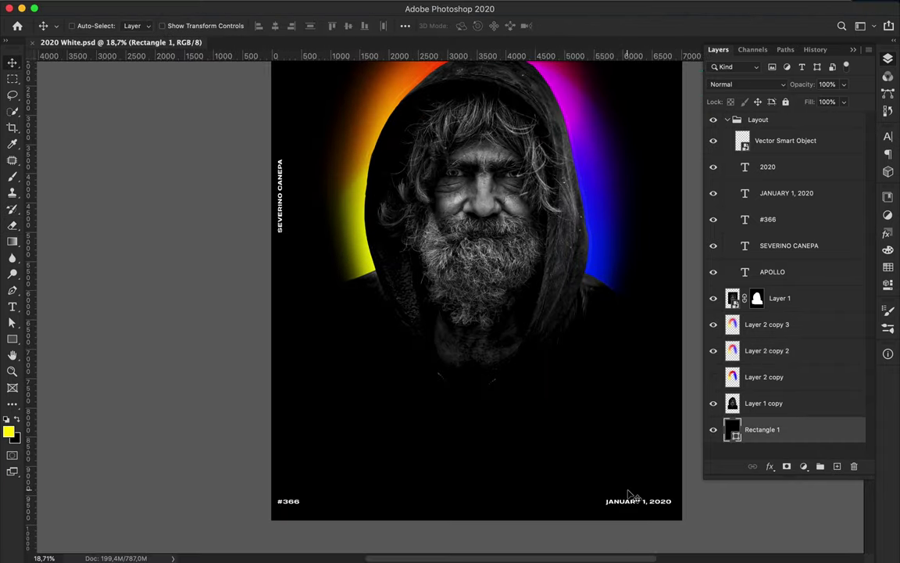
# - Change the poster's issue number from #366 to #370
pyautogui.doubleClick(634, 500)
pyautogui.click(617, 466)
pyautogui.press('super+Return')
pyautogui.doubleClick(232, 462)
pyautogui.write('370')
pyautogui.press('super+Return')
# - Add a new empty layer above the black background layer
pyautogui.click(726, 429)
pyautogui.press('p')
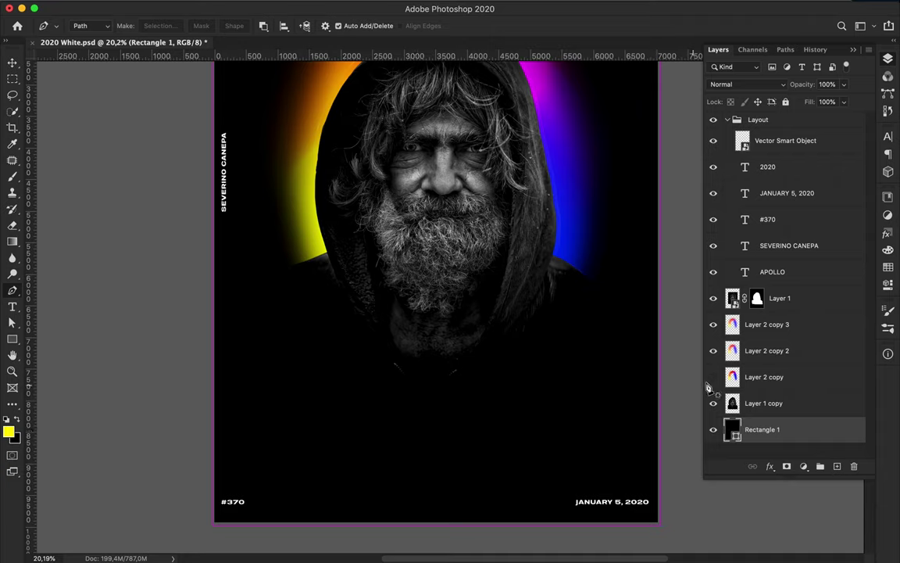
pyautogui.press('super+shift+alt+n')
# - Draw a closed Pen path along a gentle wave across the lower poster and make it a selection
pyautogui.moveTo(269, 383); pyautogui.dragTo(309, 394)
pyautogui.click(387, 408)
pyautogui.click(410, 405)
pyautogui.click(423, 408)
pyautogui.moveTo(472, 408); pyautogui.dragTo(486, 405)
pyautogui.click(585, 371)
pyautogui.moveTo(617, 350); pyautogui.dragTo(631, 341)
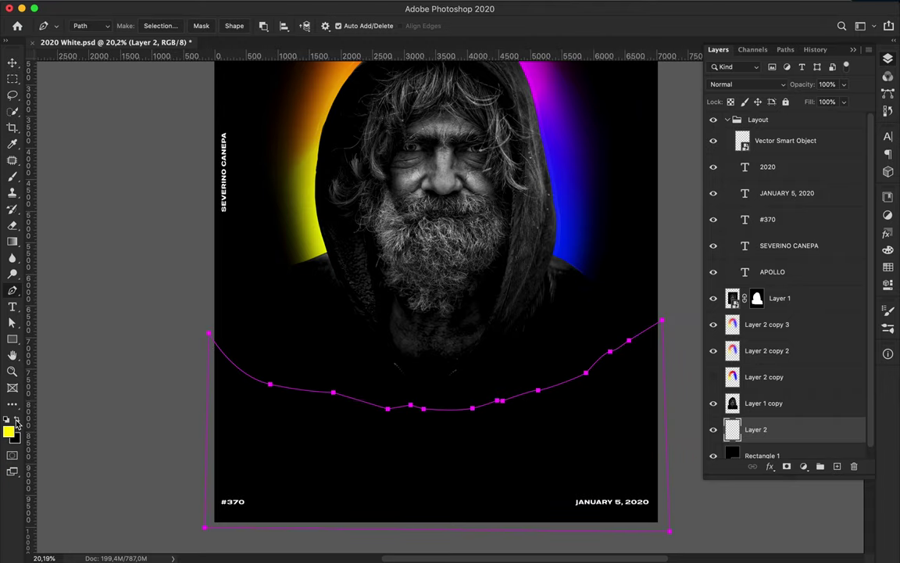
pyautogui.click(158, 26)
pyautogui.press('Return')
# - Set a 5000 px brush with swapped foreground and background colours
pyautogui.press('b')
pyautogui.press('x')
pyautogui.click(90, 25)
pyautogui.write('5000')
pyautogui.press('Return')
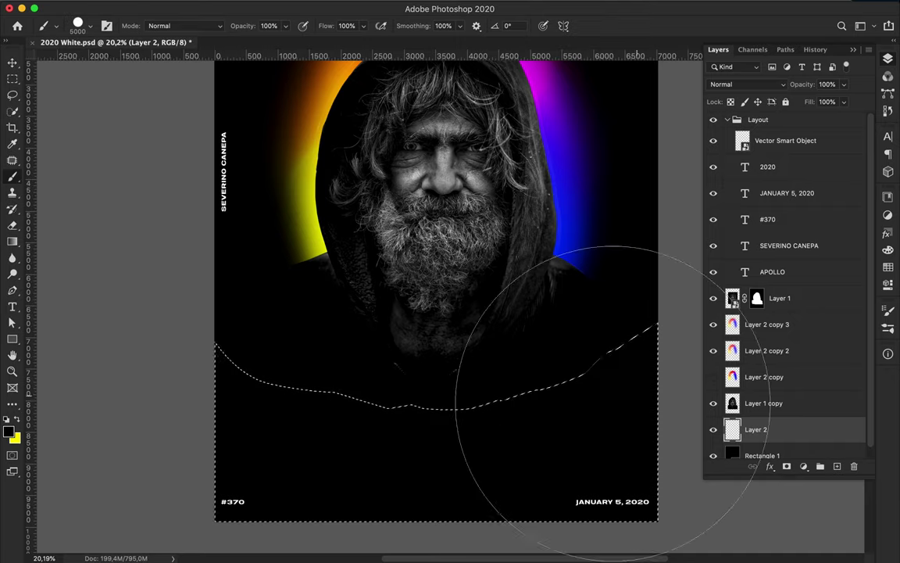
# - Hide the rainbow arc, deselect, and choose a smaller soft Arrondi flou brush
pyautogui.click(713, 376)
pyautogui.press('m')
pyautogui.hotkey('ctrl', 'd')
pyautogui.press('b')
pyautogui.click(86, 32)
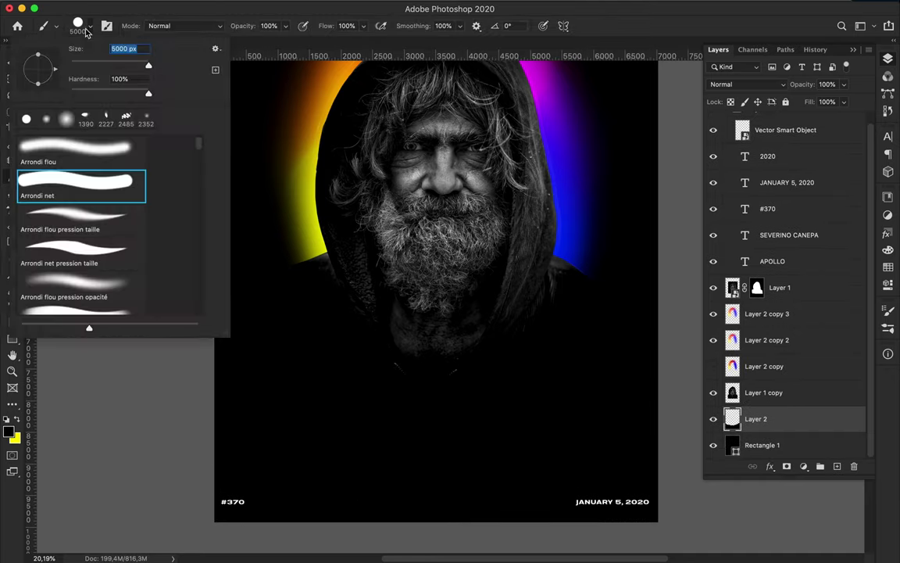
pyautogui.click(83, 145)
pyautogui.moveTo(142, 66); pyautogui.dragTo(136, 69)
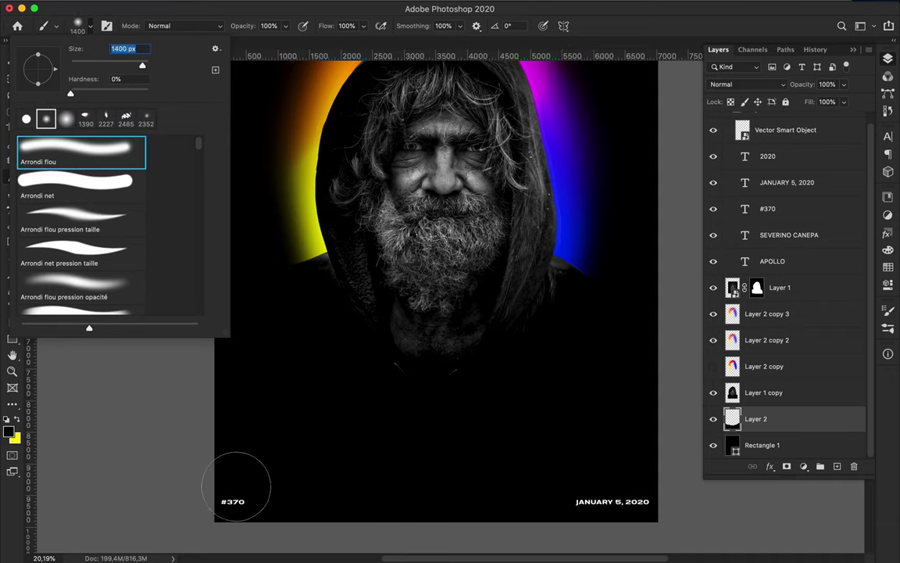
pyautogui.click(889, 138)
# - Paint yellow over the lower right and orange across the lower middle, hiding the portrait
pyautogui.click(887, 267)
pyautogui.click(691, 66)
pyautogui.moveTo(638, 343)
pyautogui.mouseDown()
pyautogui.moveTo(592, 311)
pyautogui.moveTo(569, 321)
pyautogui.moveTo(477, 422)
pyautogui.mouseUp()
pyautogui.press('F7')
pyautogui.click(713, 287)
pyautogui.click(889, 61)
pyautogui.click(889, 61)
pyautogui.click(888, 266)
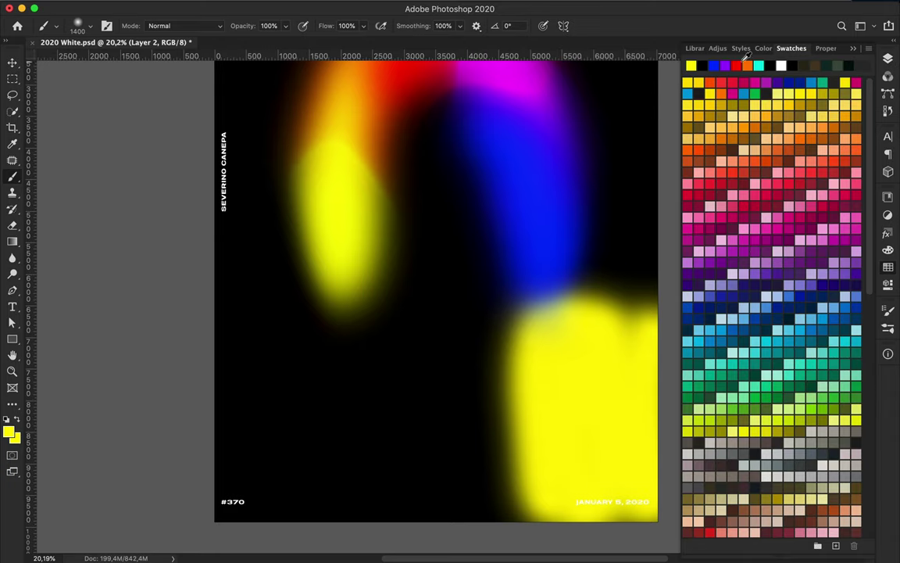
pyautogui.click(857, 128)
pyautogui.moveTo(518, 317)
pyautogui.mouseDown()
pyautogui.moveTo(511, 312)
pyautogui.moveTo(412, 426)
pyautogui.moveTo(368, 352)
pyautogui.moveTo(348, 485)
pyautogui.mouseUp()
# - Paint red, violet and blue bands on the lower left, then duplicate the layer
pyautogui.click(721, 82)
pyautogui.moveTo(383, 286)
pyautogui.mouseDown()
pyautogui.moveTo(358, 366)
pyautogui.moveTo(396, 329)
pyautogui.moveTo(321, 502)
pyautogui.mouseUp()
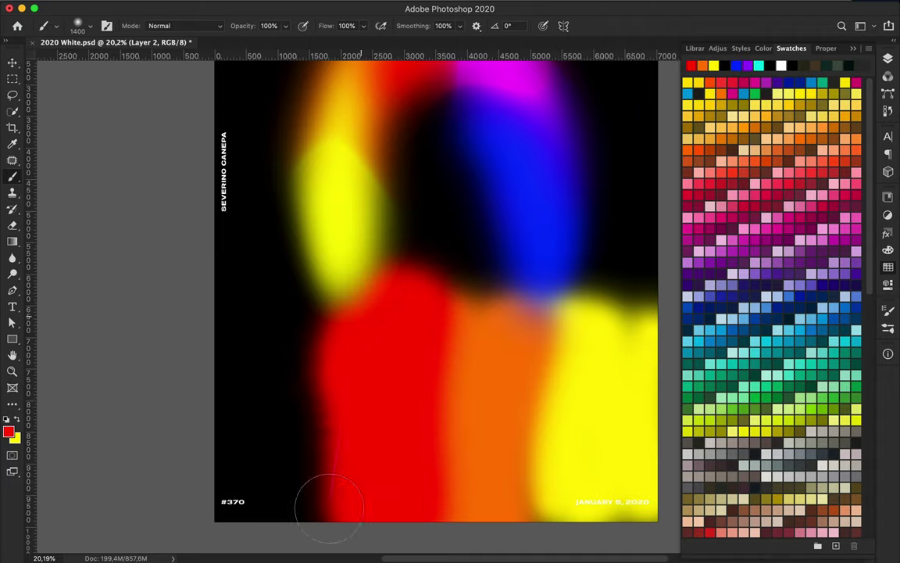
pyautogui.click(703, 258)
pyautogui.moveTo(311, 301)
pyautogui.mouseDown()
pyautogui.moveTo(344, 286)
pyautogui.moveTo(257, 480)
pyautogui.mouseUp()
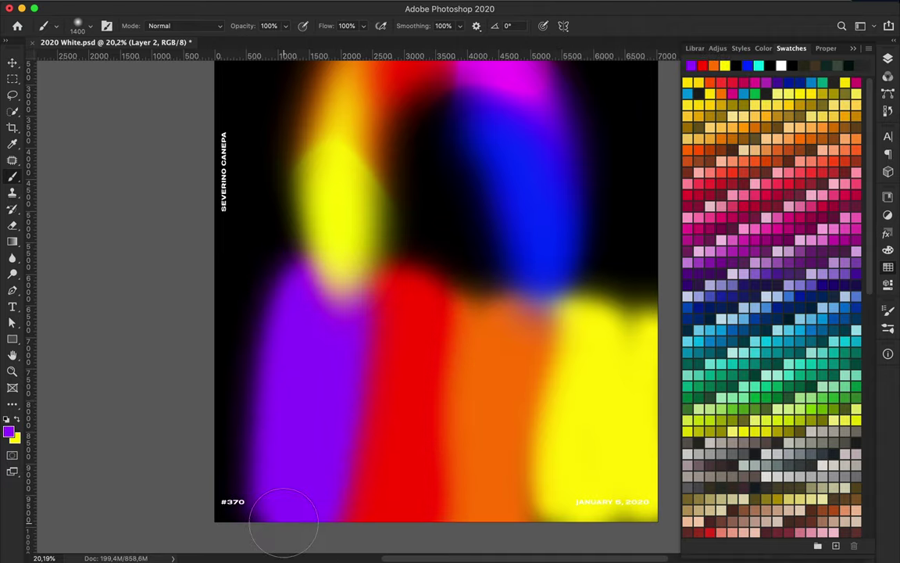
pyautogui.click(691, 65)
pyautogui.moveTo(251, 288); pyautogui.dragTo(221, 271)
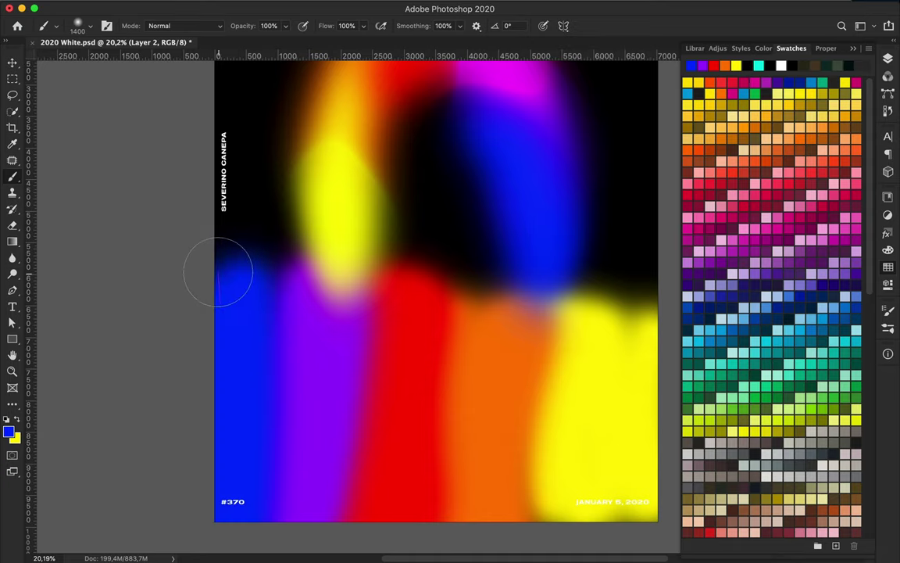
pyautogui.click(888, 60)
pyautogui.click(739, 418)
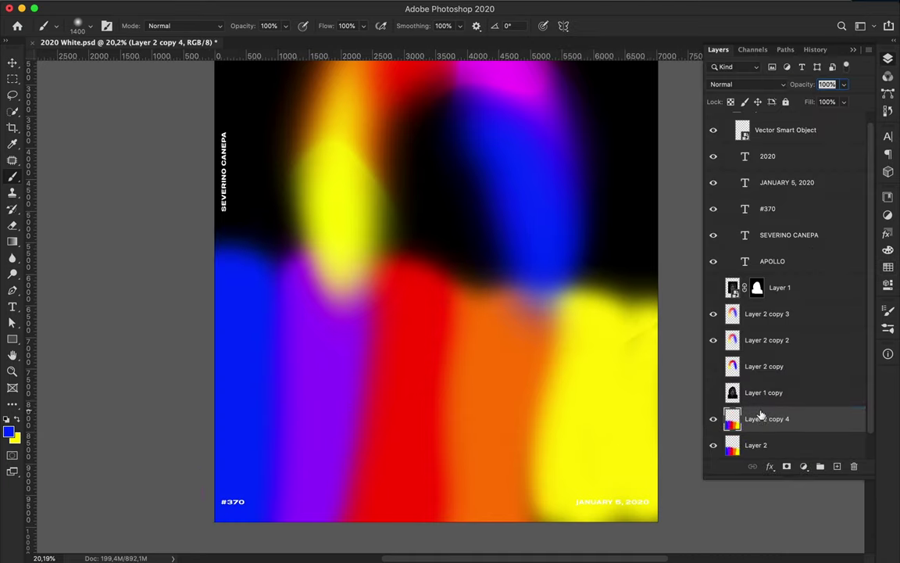
# - Blur the painted bands twice, then apply a 459.1 px Gaussian blur
pyautogui.click(292, 7)
pyautogui.click(497, 167)
pyautogui.click(404, 6)
pyautogui.click(507, 179)
pyautogui.moveTo(772, 328); pyautogui.dragTo(783, 328)
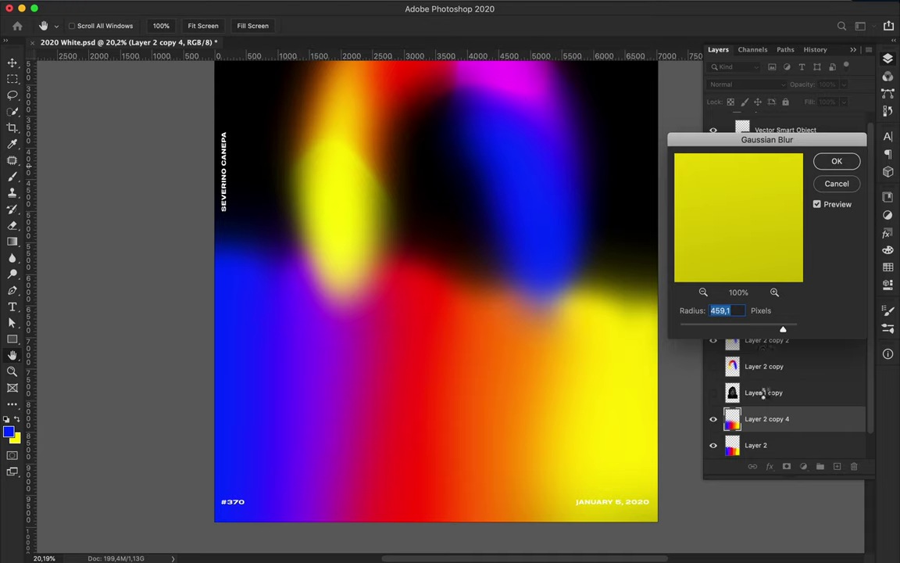
pyautogui.press('Return')
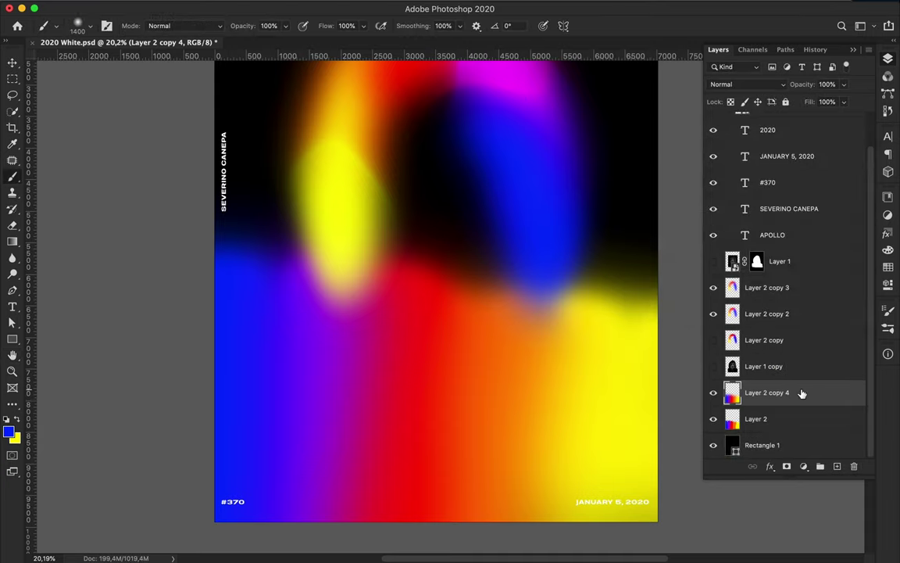
# - Copy the blurred colours onto Layer 3, position it and clip it to the wave
pyautogui.press('m')
pyautogui.moveTo(216, 168); pyautogui.dragTo(612, 518)
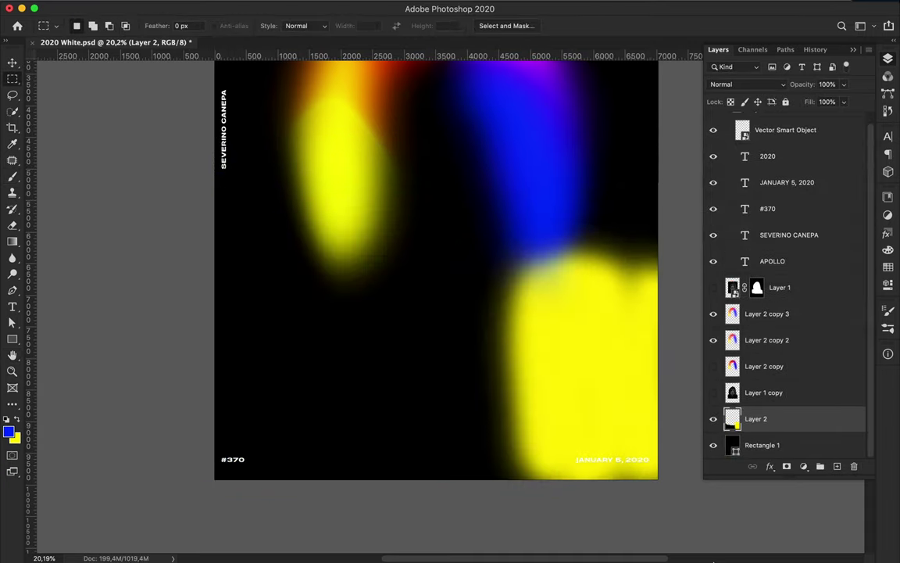
pyautogui.press('Delete')
pyautogui.hotkey('ctrl', 'v')
pyautogui.press('v')
pyautogui.moveTo(461, 346); pyautogui.dragTo(422, 349)
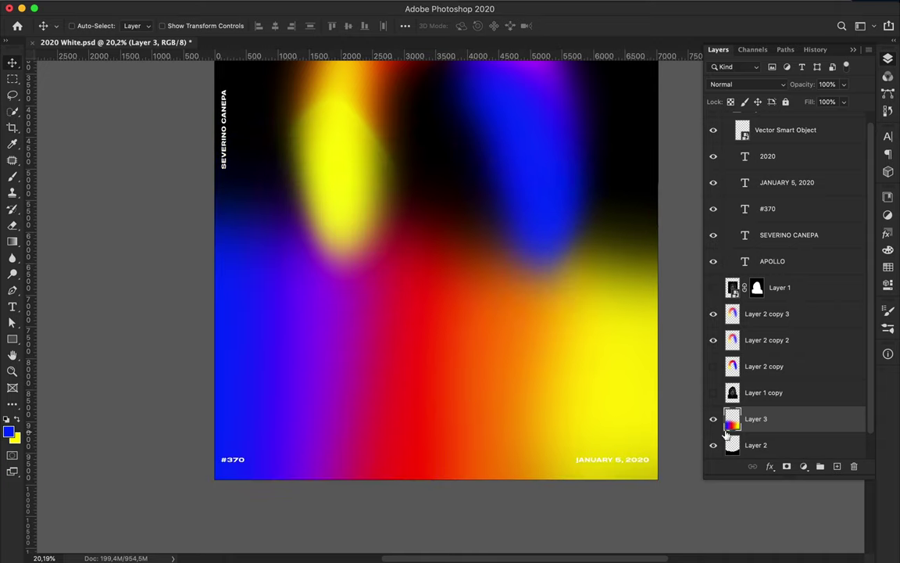
pyautogui.keyDown('alt'); pyautogui.click(711, 432); pyautogui.keyUp('alt')
# - Show the portrait, move the wave layers above it and duplicate the gradient layer
pyautogui.scroll(-2, 617, 243)
pyautogui.click(712, 287)
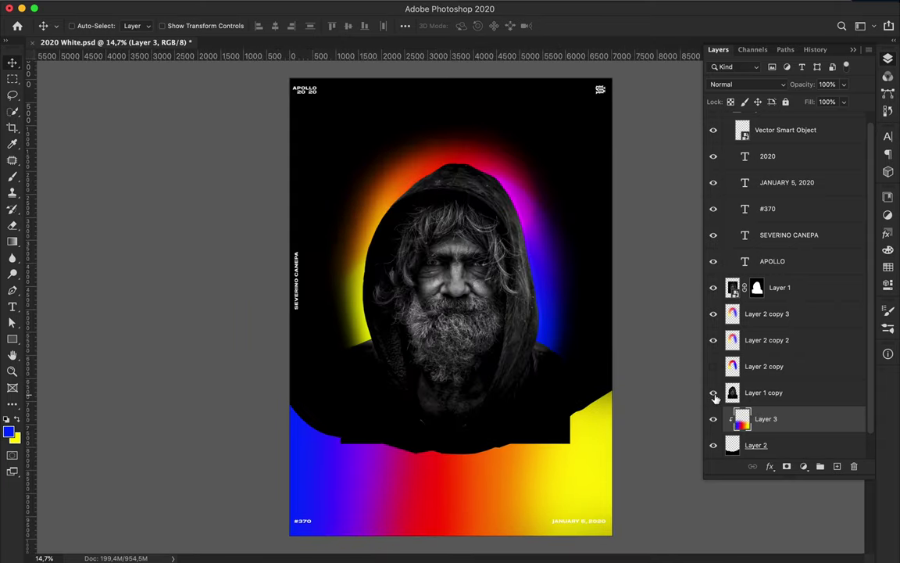
pyautogui.moveTo(789, 420); pyautogui.dragTo(769, 261)
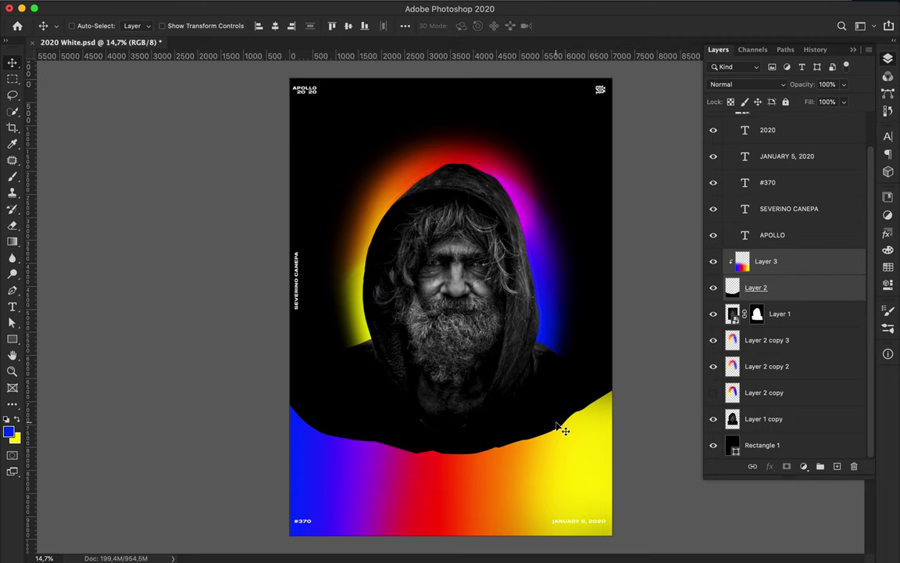
pyautogui.scroll(2, 557, 425)
pyautogui.scroll(-1, 557, 427)
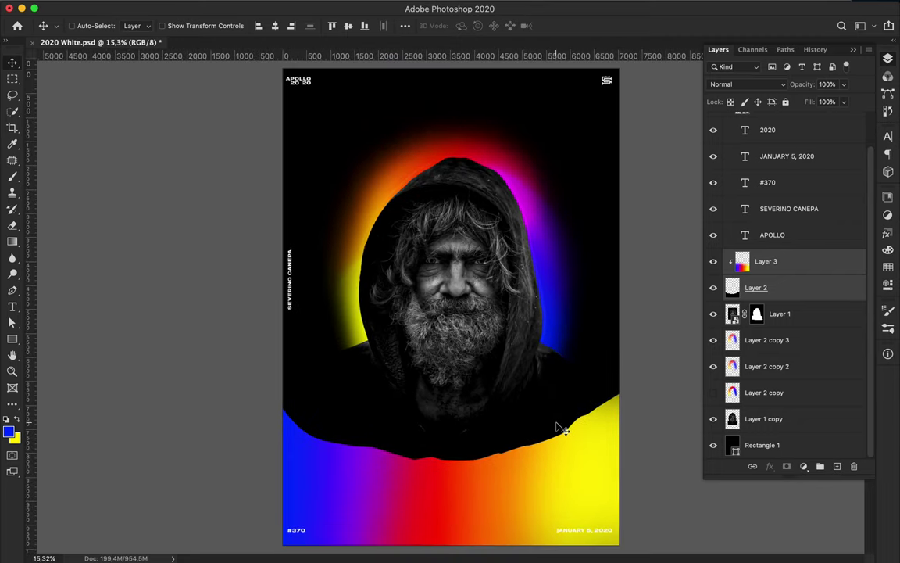
pyautogui.moveTo(782, 261); pyautogui.dragTo(798, 254)
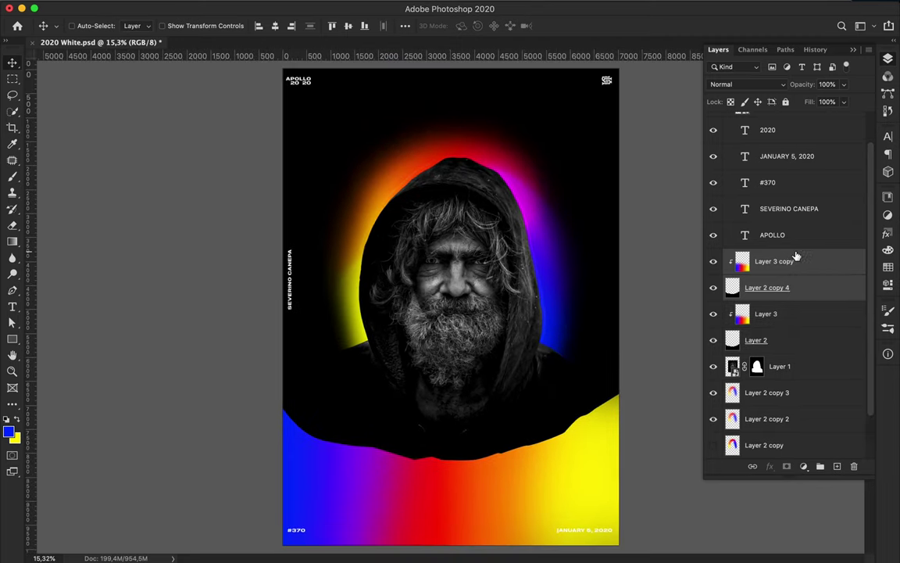
# - Apply Gaussian Blur to the rainbow gradient copy and move it beneath the wave layer
pyautogui.click(293, 7)
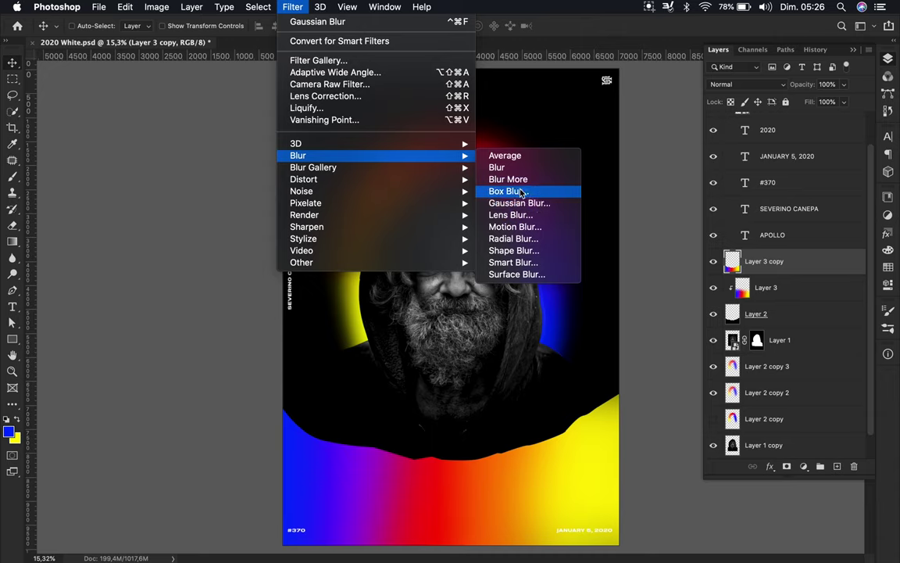
pyautogui.click(516, 203)
pyautogui.click(836, 162)
pyautogui.moveTo(799, 261)
pyautogui.mouseDown()
pyautogui.moveTo(802, 320)
pyautogui.moveTo(790, 381)
pyautogui.mouseUp()
# - Undo the extra gradient copies and save 2020 White.psd
pyautogui.hotkey('ctrl', 'z')
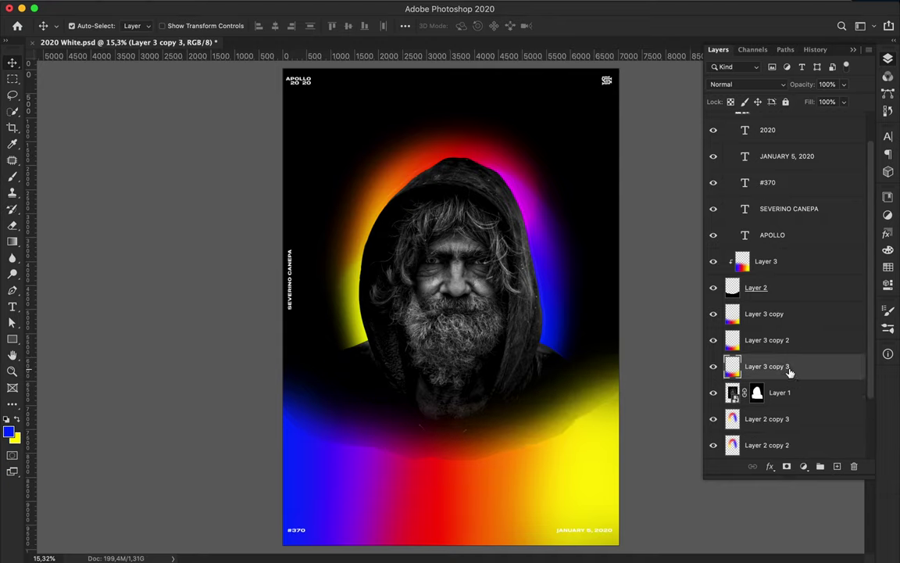
pyautogui.hotkey('ctrl', 'z')
pyautogui.hotkey('ctrl', 'z')
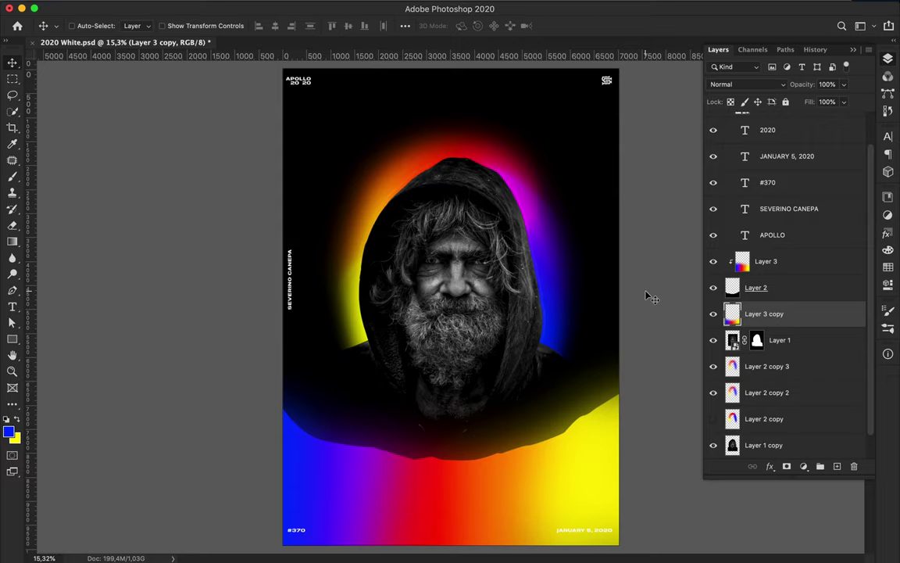
pyautogui.hotkey('ctrl', 's')
pyautogui.scroll(2, 647, 296)
pyautogui.scroll(-1, 647, 295)
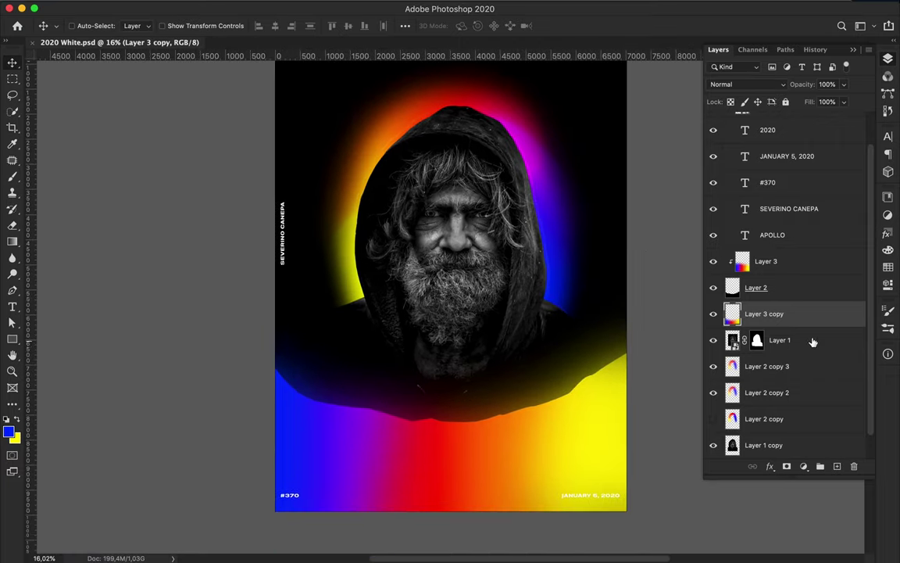
# - Check Free Transform on the wave shape and the blurred copy, cancelling both unchanged
pyautogui.click(779, 293)
pyautogui.hotkey('ctrl', 't')
pyautogui.press('Escape')
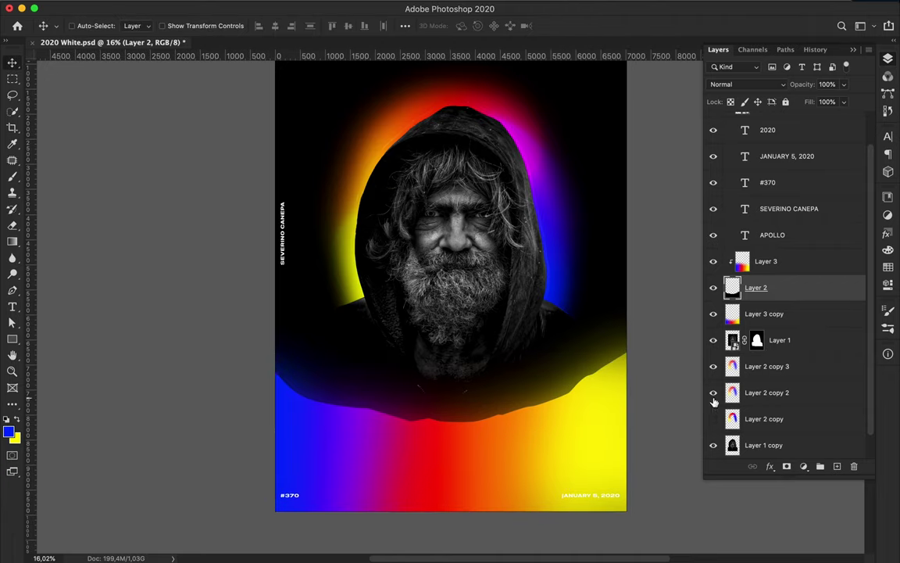
pyautogui.click(764, 314)
pyautogui.hotkey('ctrl', 't')
pyautogui.press('Escape')
# - Fit the whole poster in view and save 2020 White.psd again
pyautogui.scroll(3, 458, 475)
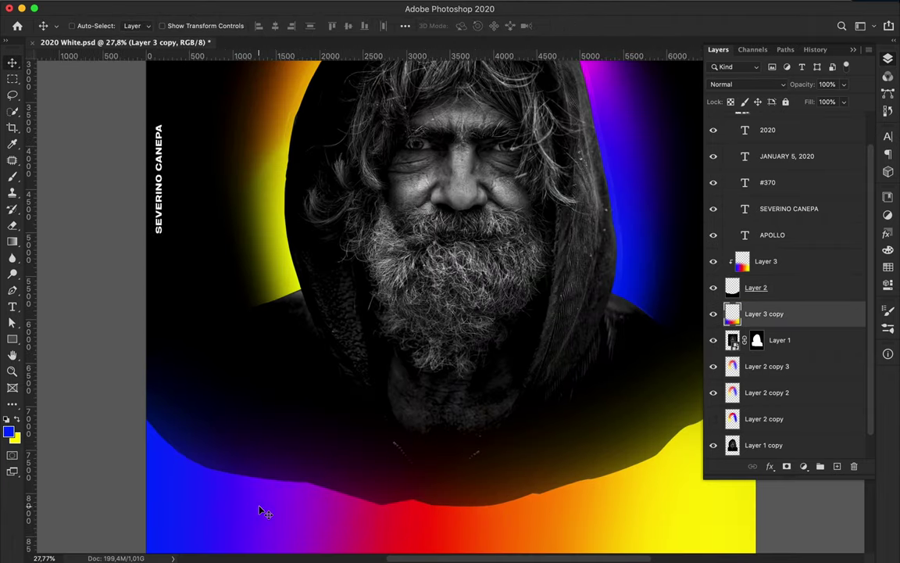
pyautogui.scroll(-3, 143, 458)
pyautogui.scroll(-2, 850, 301)
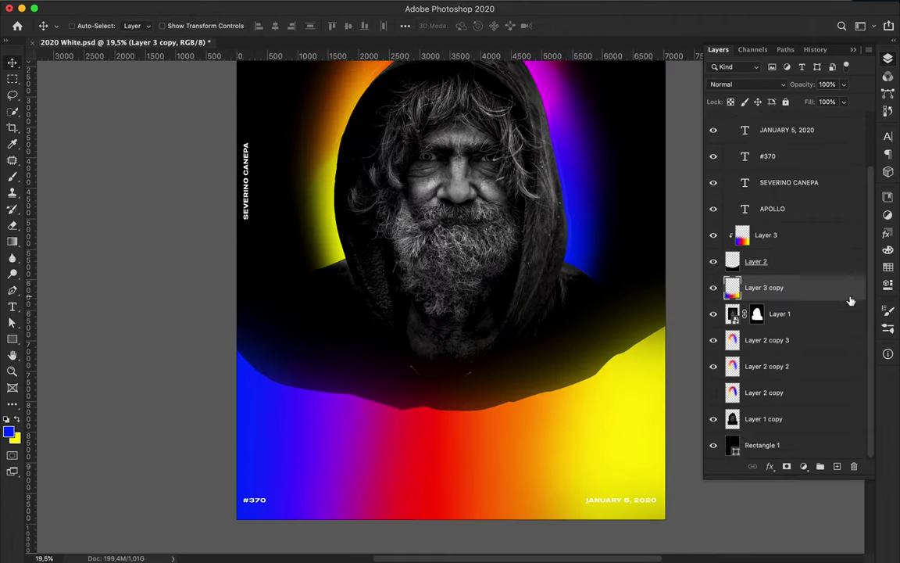
pyautogui.scroll(3, 850, 302)
pyautogui.hotkey('ctrl', '0')
pyautogui.hotkey('ctrl', 's')
pyautogui.click(654, 8)
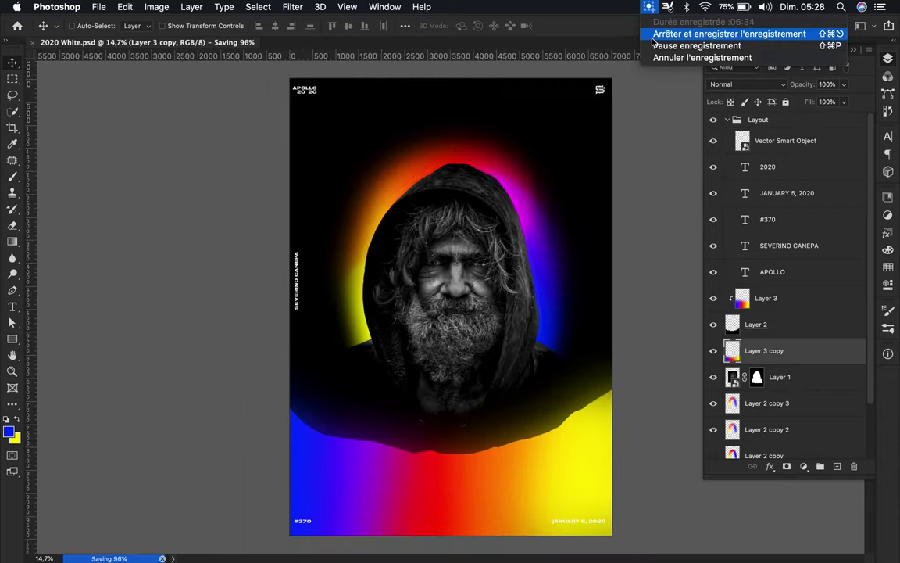